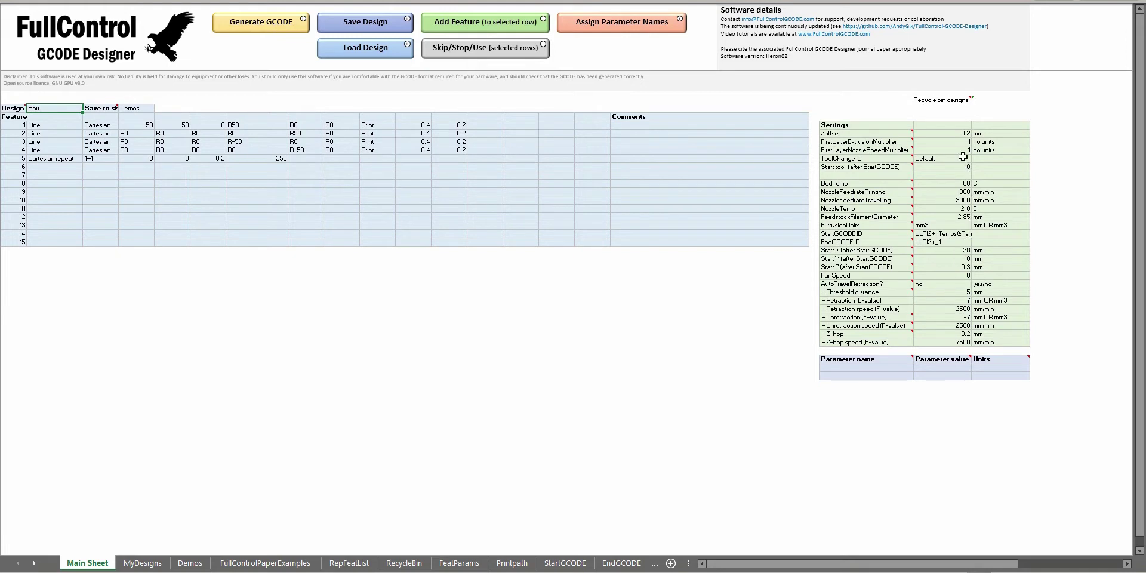
# - Examine the Settings values on the Main Sheet, especially the StartGCODE ID and EndGCODE ID entries
pyautogui.moveTo(956, 134); pyautogui.dragTo(958, 336)
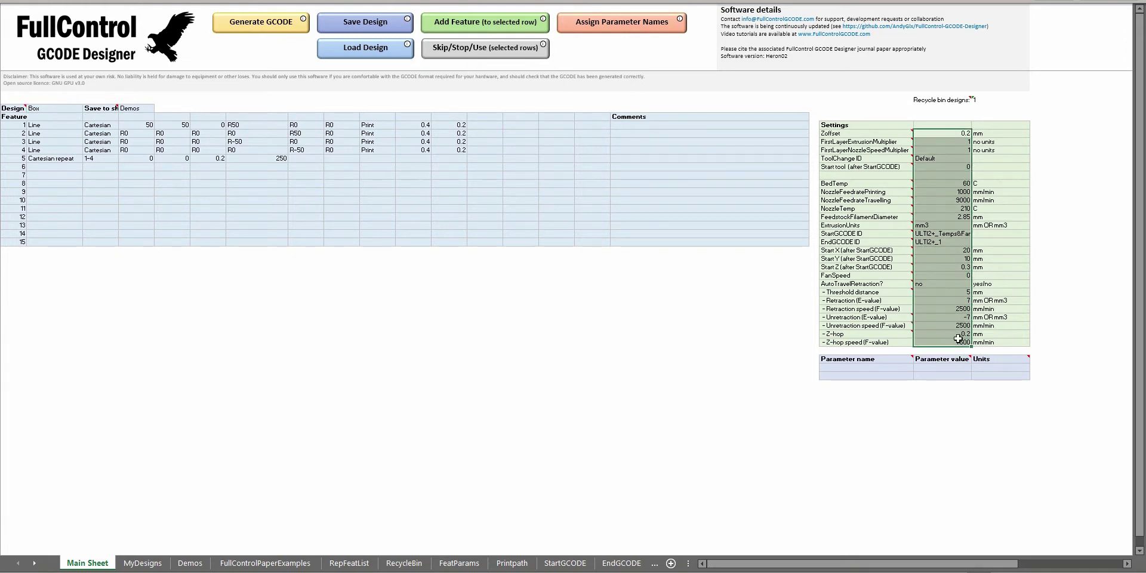
pyautogui.click(946, 233)
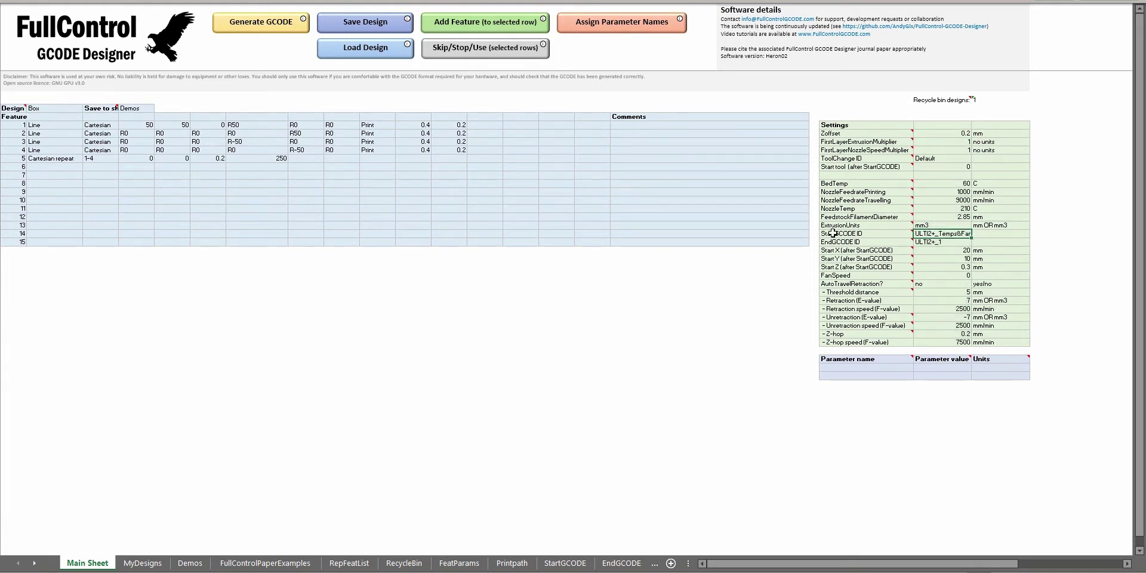
pyautogui.click(869, 241)
pyautogui.moveTo(896, 233)
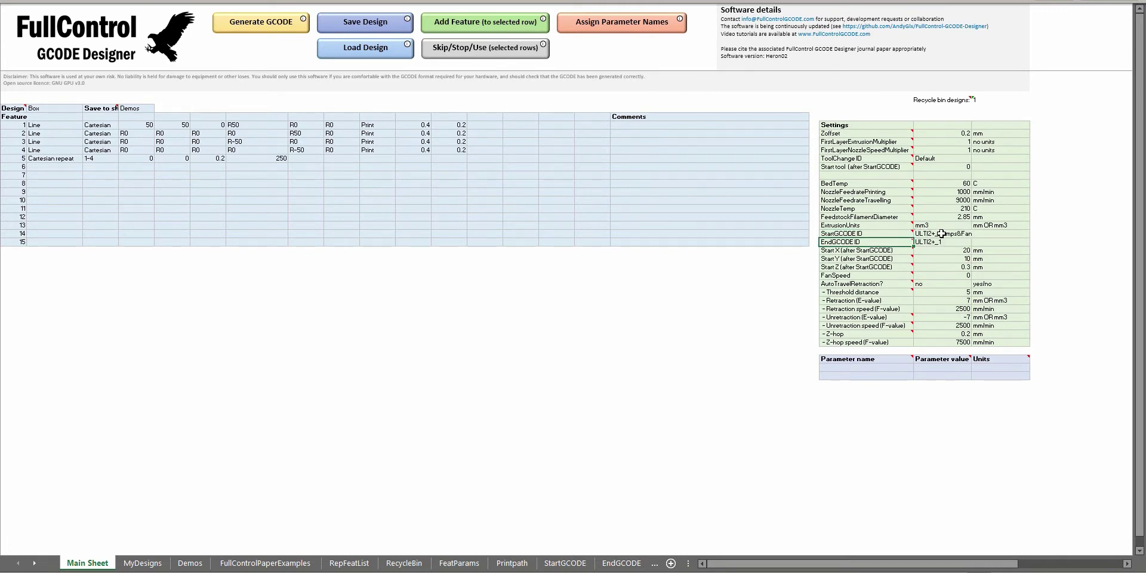
pyautogui.click(942, 234)
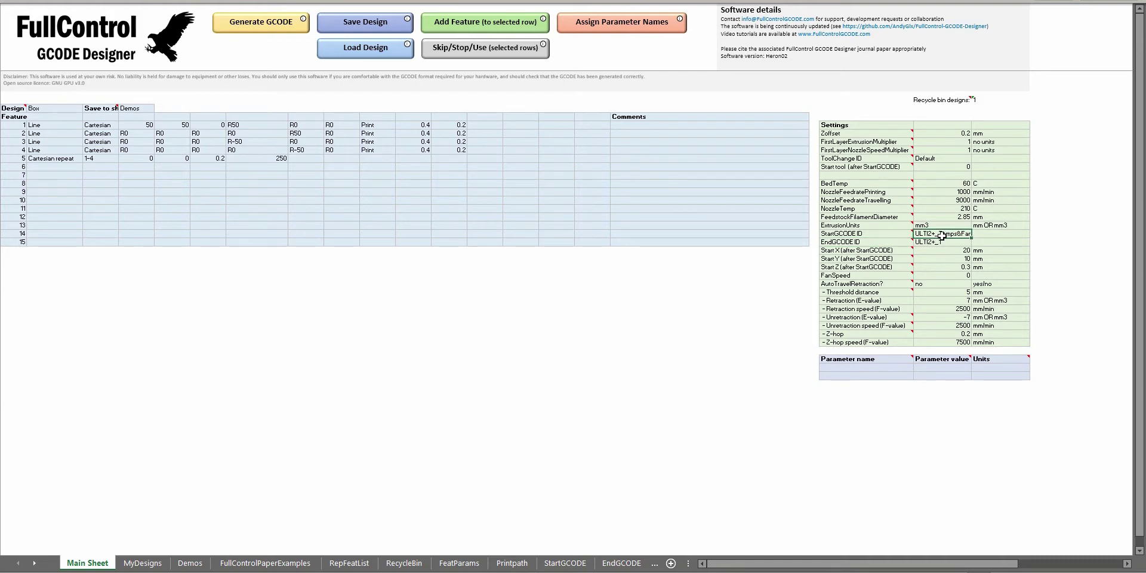
pyautogui.click(935, 242)
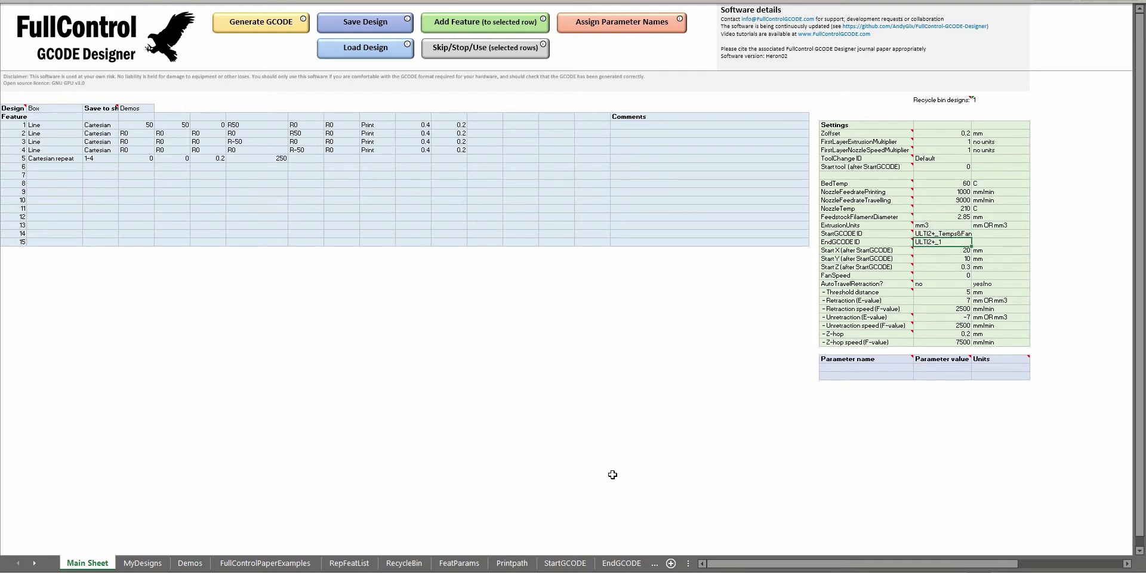
# - Examine the code stored on the EndGCODE and StartGCODE sheets, and return to the Main Sheet
pyautogui.click(566, 563)
pyautogui.click(622, 564)
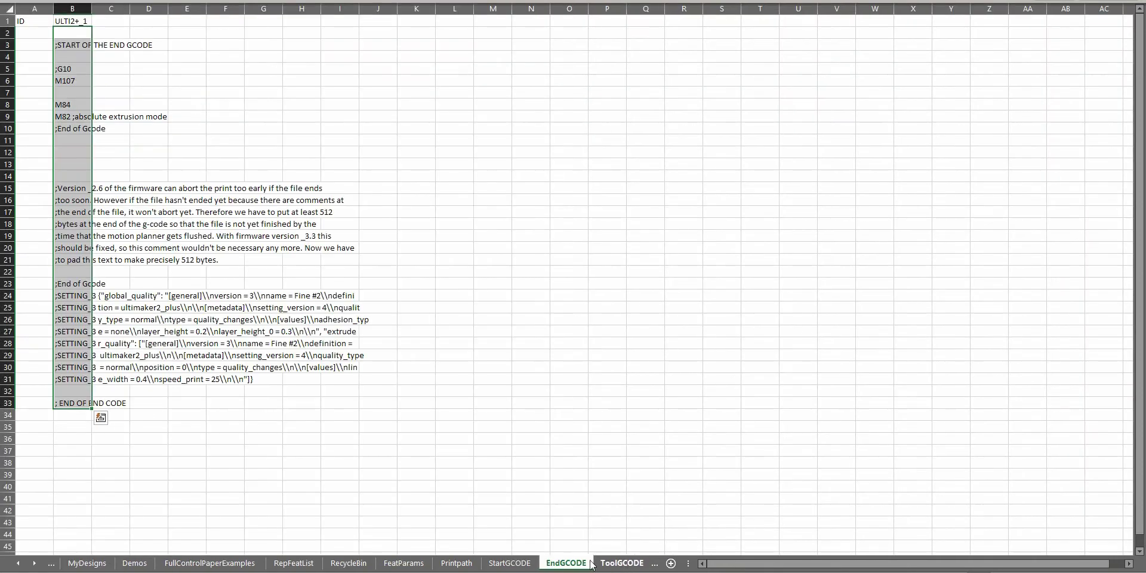
pyautogui.click(510, 564)
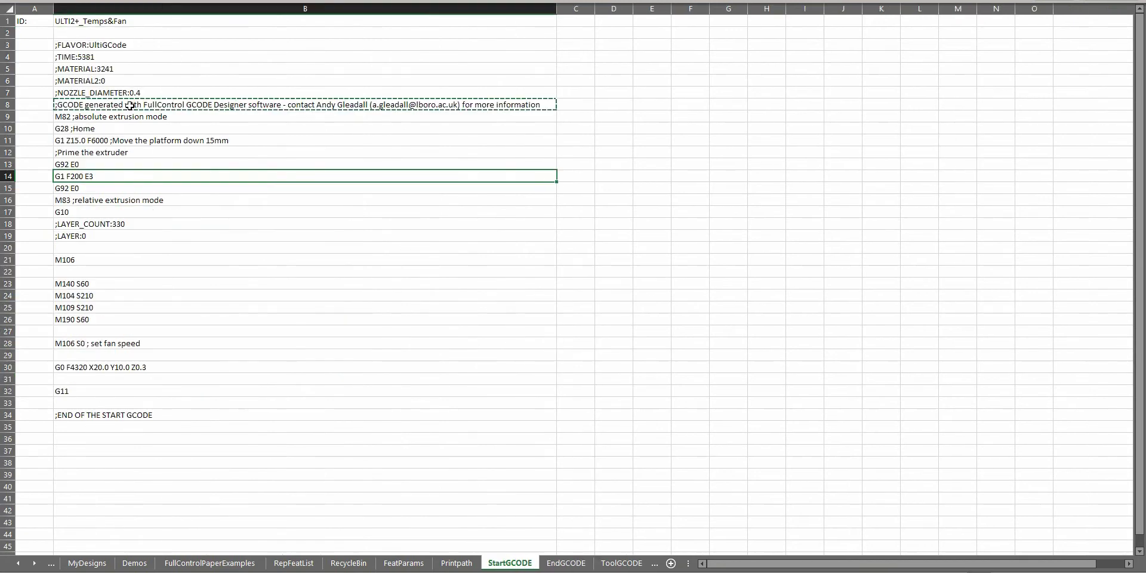
pyautogui.moveTo(131, 56); pyautogui.dragTo(176, 390)
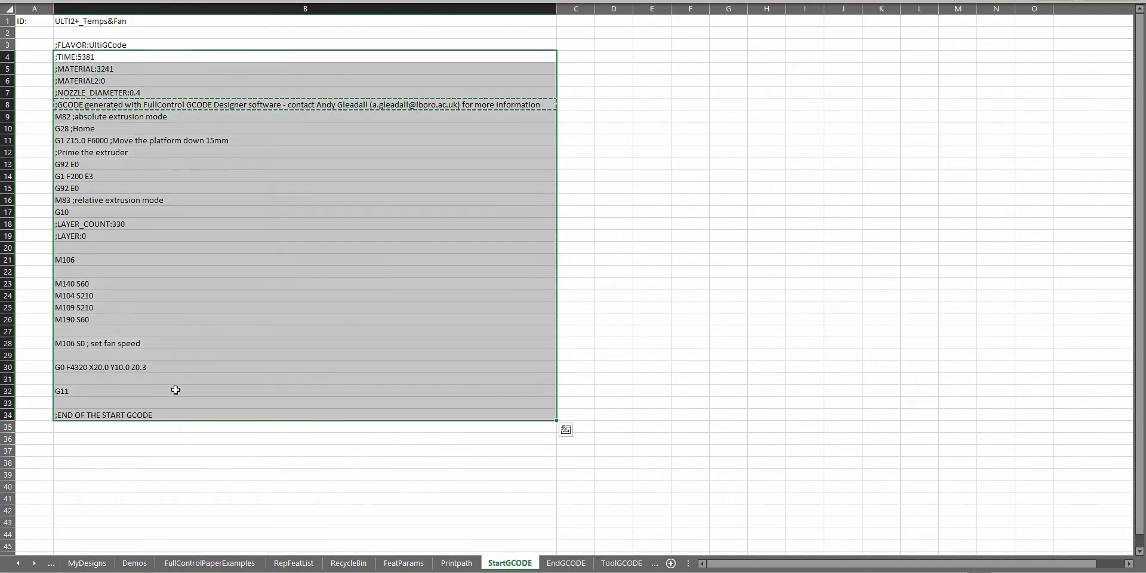
pyautogui.press('Escape')
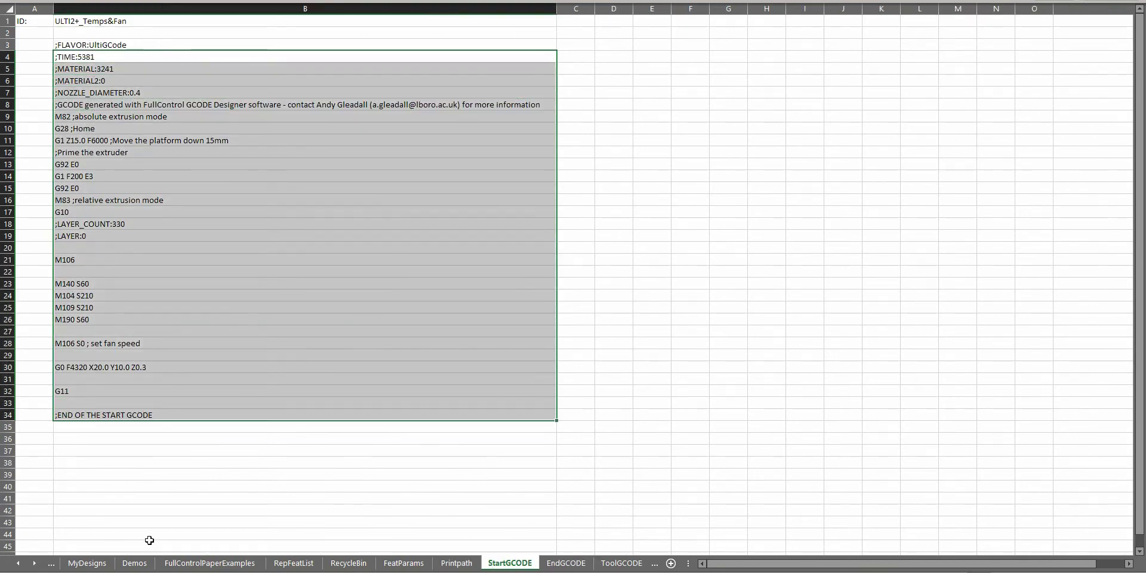
pyautogui.click(18, 564)
pyautogui.click(87, 564)
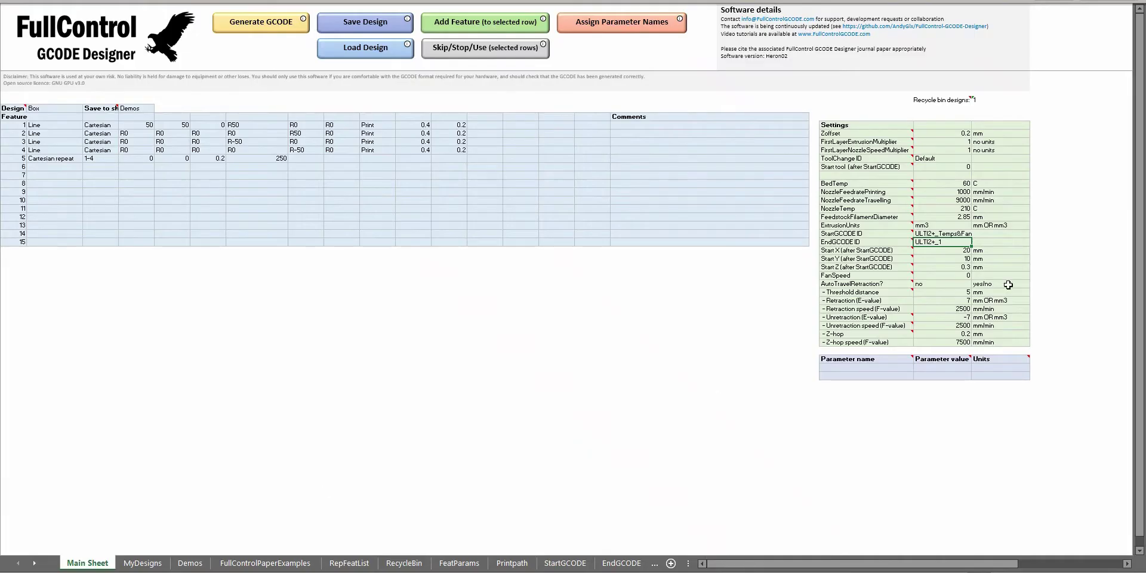
# - Review the extrusion units, feedstock filament diameter, start X/Y/Z and fan speed settings
pyautogui.click(953, 225)
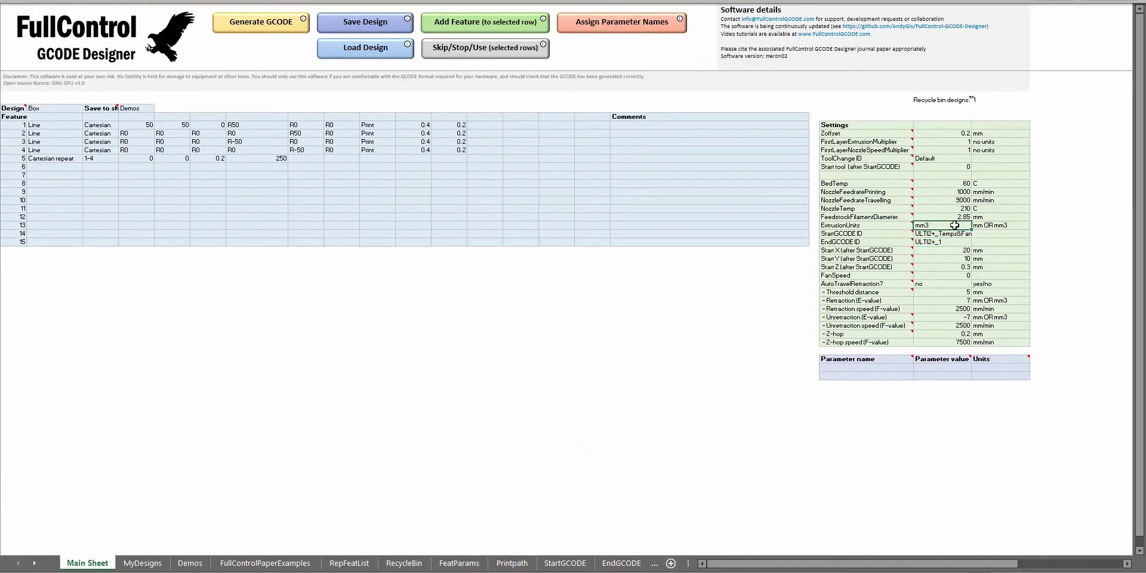
pyautogui.click(955, 216)
pyautogui.moveTo(955, 217); pyautogui.dragTo(955, 223)
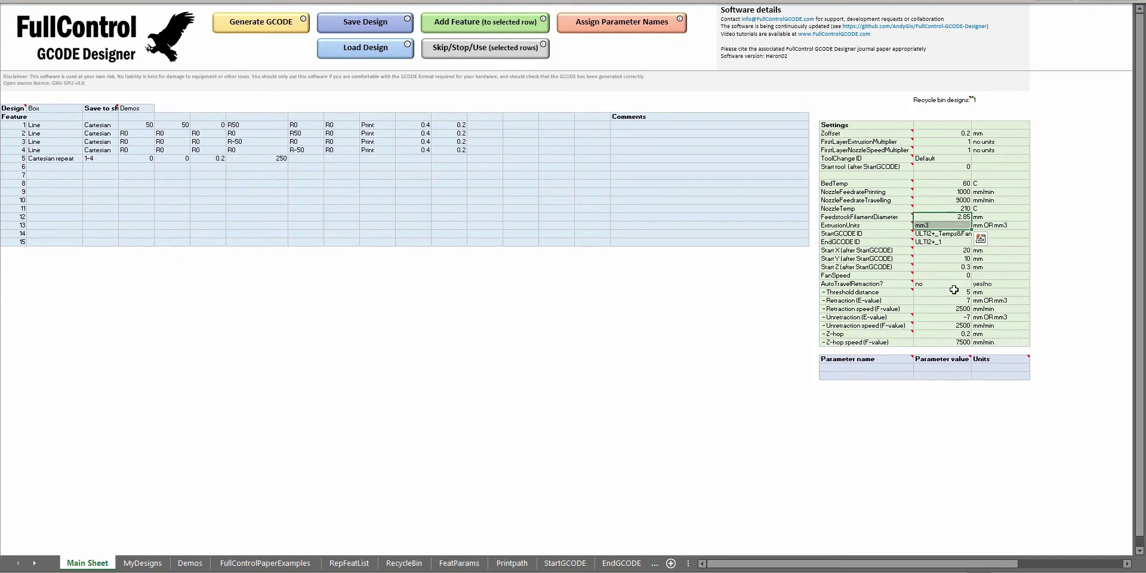
pyautogui.moveTo(923, 248)
pyautogui.moveTo(946, 250); pyautogui.dragTo(952, 266)
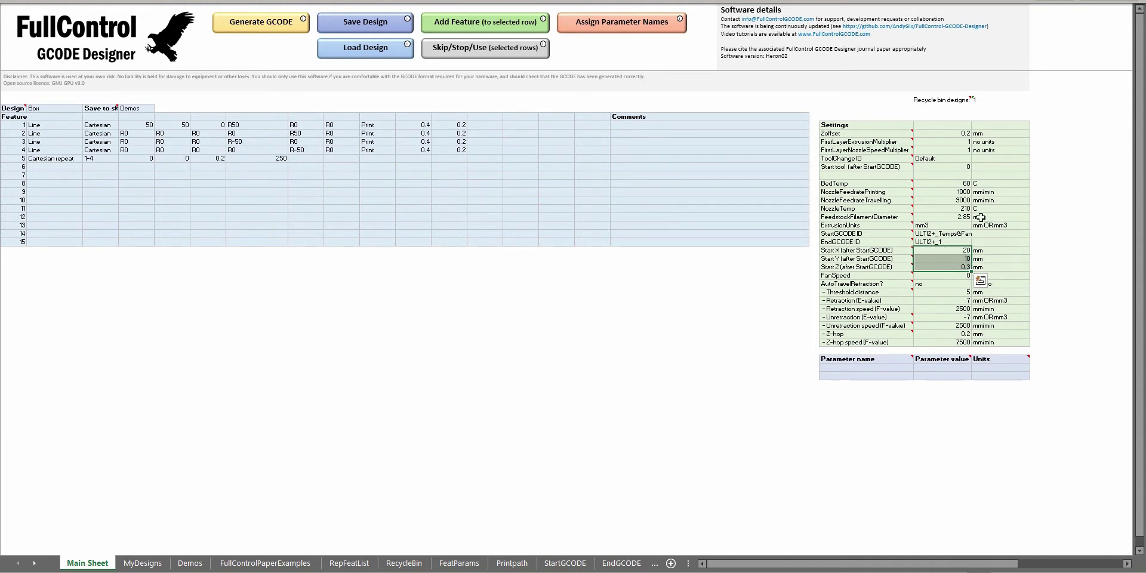
pyautogui.click(954, 276)
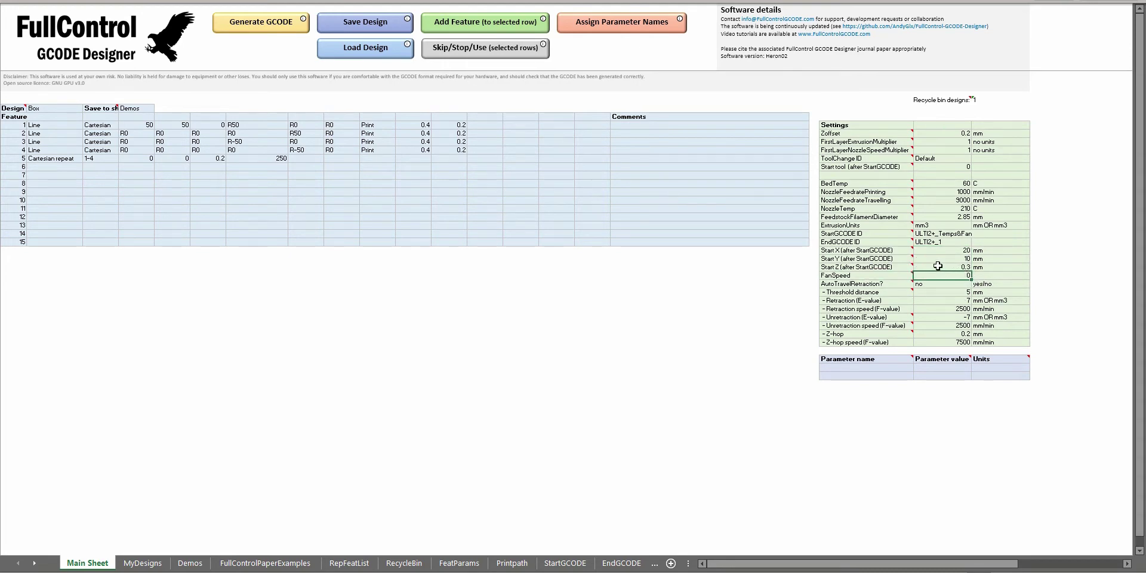
# - Switch to CCR10_Hinged_Box.gcode in Notepad and examine where the start code ends and the printing moves begin
pyautogui.hotkey('alt', 'Tab')
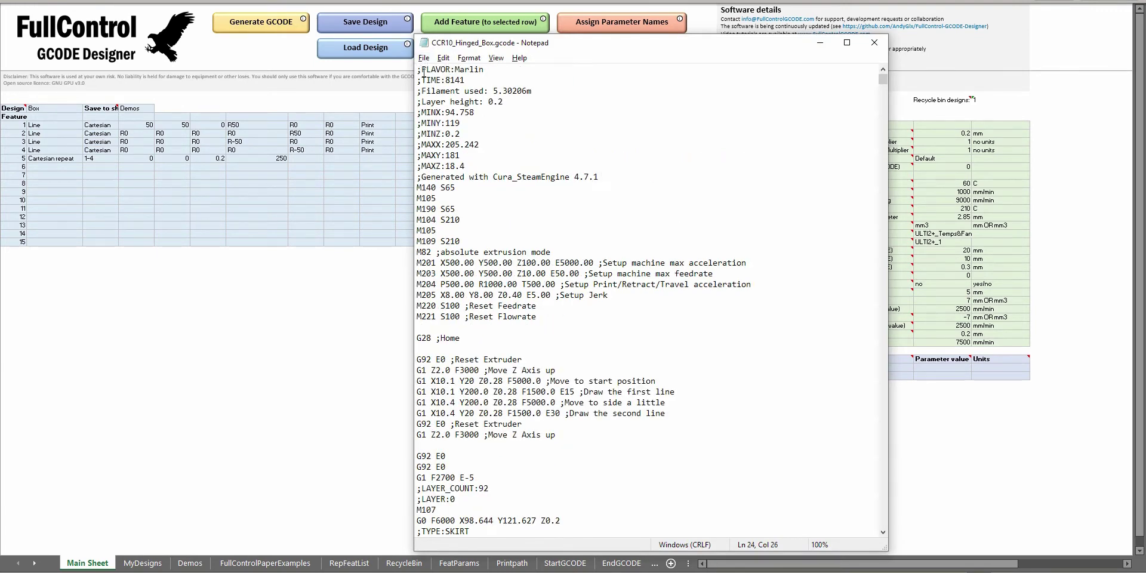
pyautogui.moveTo(435, 74); pyautogui.dragTo(464, 221)
pyautogui.moveTo(494, 264); pyautogui.dragTo(564, 306)
pyautogui.scroll(-3, 561, 258)
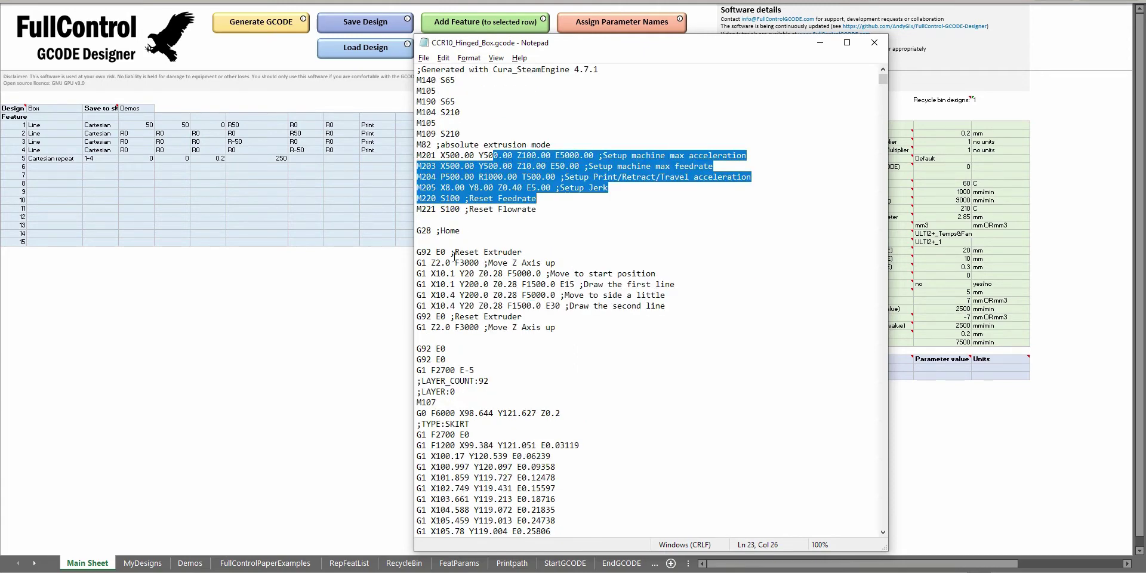
pyautogui.moveTo(454, 256); pyautogui.dragTo(576, 326)
pyautogui.click(576, 326)
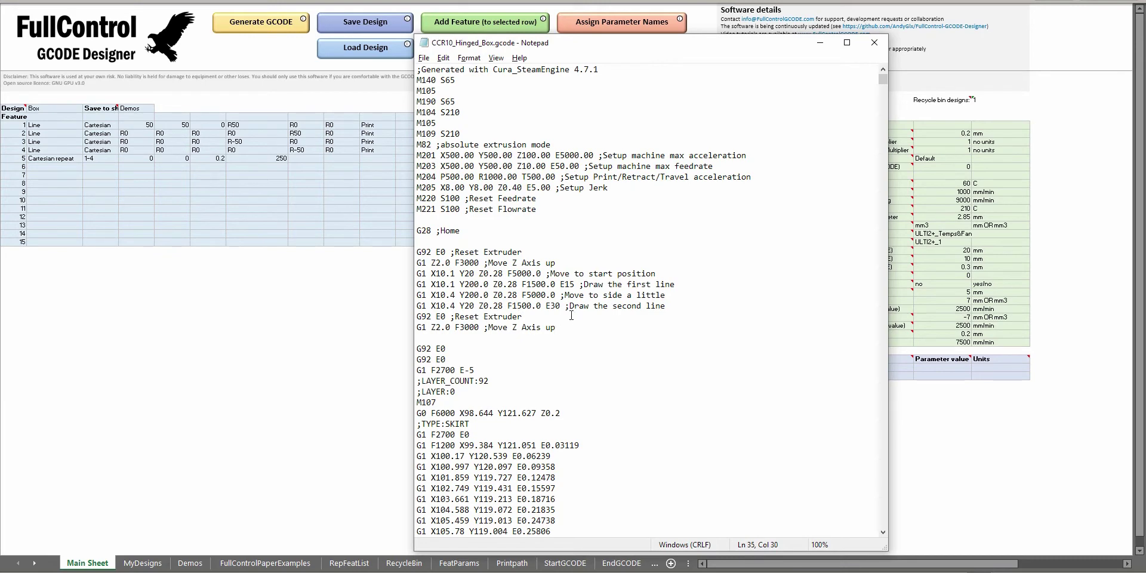
pyautogui.scroll(-3, 549, 294)
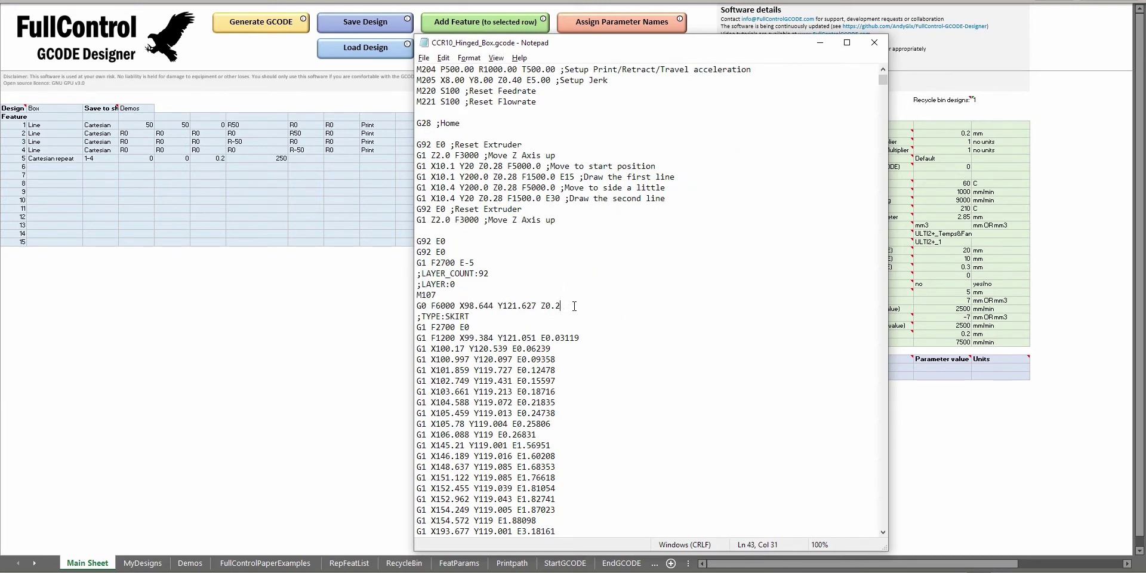
pyautogui.moveTo(575, 306); pyautogui.dragTo(565, 283)
pyautogui.moveTo(592, 337)
pyautogui.mouseDown()
pyautogui.moveTo(418, 327)
pyautogui.moveTo(593, 318)
pyautogui.mouseUp()
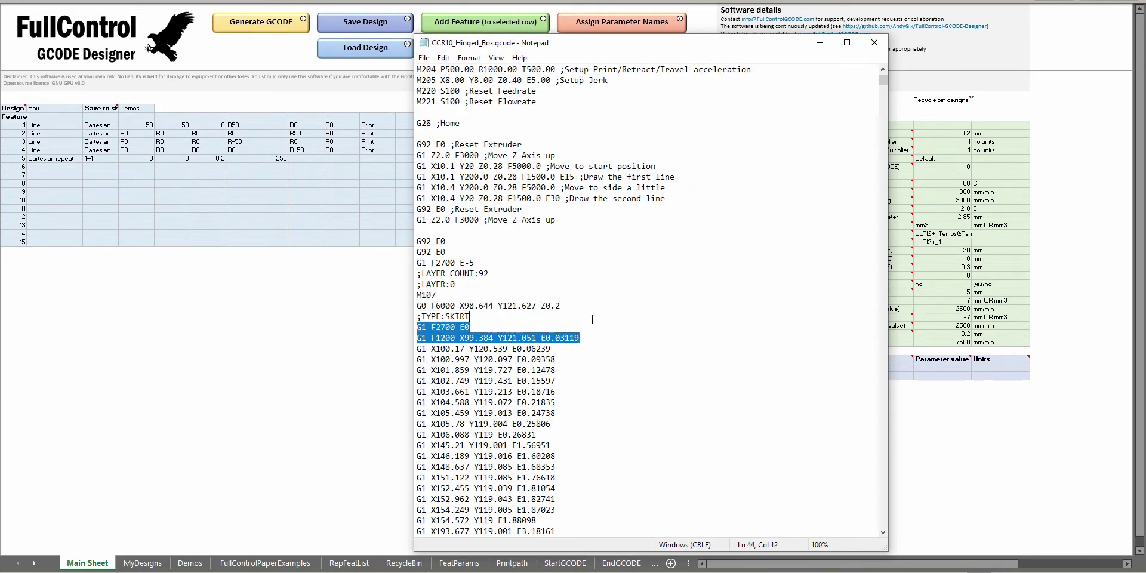
pyautogui.click(565, 316)
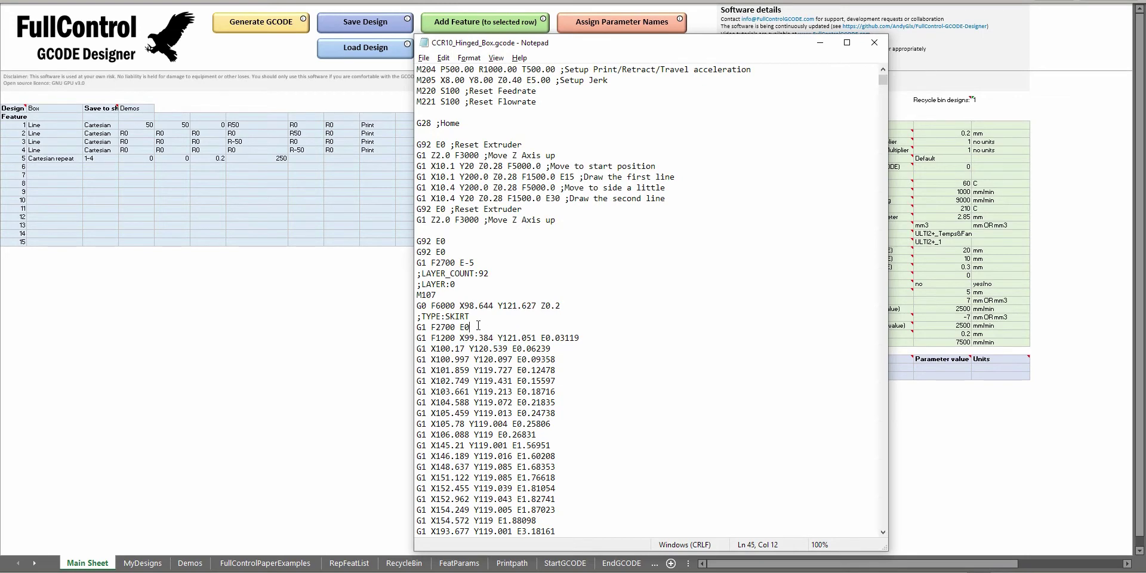
# - Copy the start code from the first line of the file through the "G1 F2700 E0" line
pyautogui.moveTo(478, 325); pyautogui.dragTo(465, 327)
pyautogui.moveTo(590, 337); pyautogui.dragTo(401, 336)
pyautogui.hotkey('shift', 'Up')
pyautogui.hotkey('shift', 'Up')
pyautogui.hotkey('shift', 'Up')
pyautogui.hotkey('shift', 'Up')
pyautogui.hotkey('shift', 'Up')
pyautogui.hotkey('shift', 'Up')
pyautogui.hotkey('shift', 'Up')
pyautogui.hotkey('shift', 'Up')
pyautogui.hotkey('shift', 'Up')
pyautogui.hotkey('shift', 'Up')
pyautogui.hotkey('shift', 'Up')
pyautogui.hotkey('shift', 'Up')
pyautogui.hotkey('shift', 'Up')
pyautogui.hotkey('shift', 'Up')
pyautogui.hotkey('shift', 'Up')
pyautogui.hotkey('shift', 'Up')
pyautogui.hotkey('shift', 'Up')
pyautogui.hotkey('shift', 'Up')
pyautogui.hotkey('shift', 'Up')
pyautogui.hotkey('shift', 'Up')
pyautogui.hotkey('ctrl', 'c')
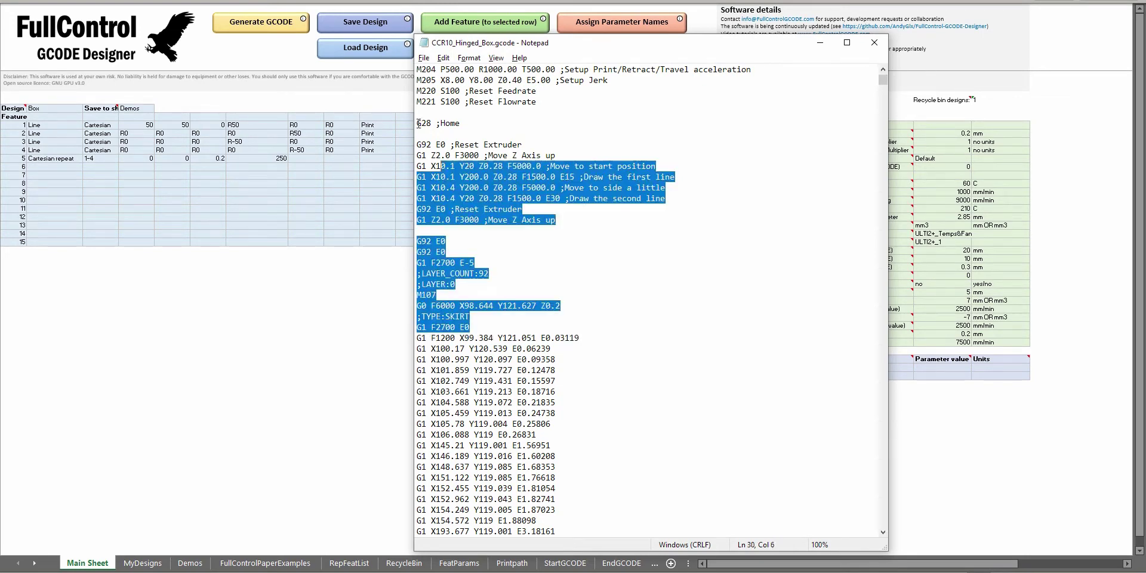
pyautogui.scroll(-3, 582, 203)
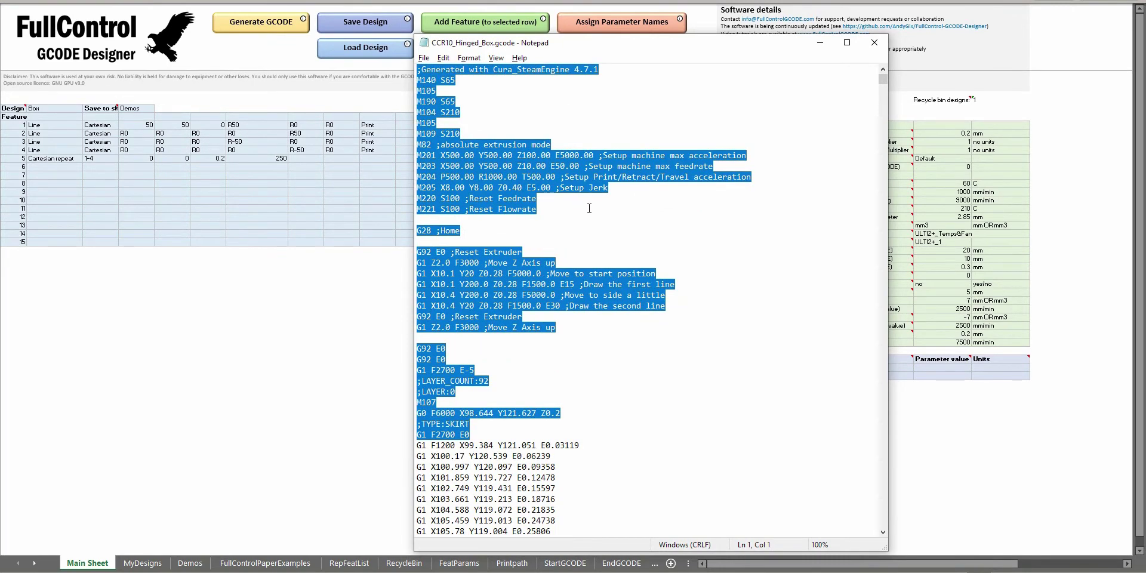
# - Switch to the FullControl workbook and enter the ID CR_10 in cell C1 of the StartGCODE sheet
pyautogui.click(547, 564)
pyautogui.click(481, 67)
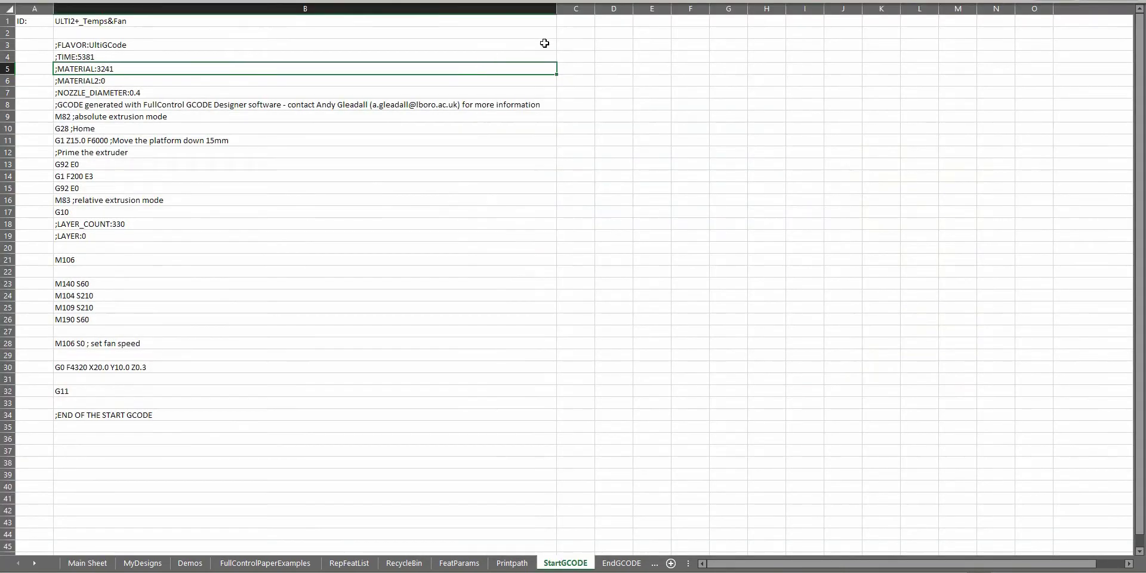
pyautogui.moveTo(544, 43); pyautogui.dragTo(567, 44)
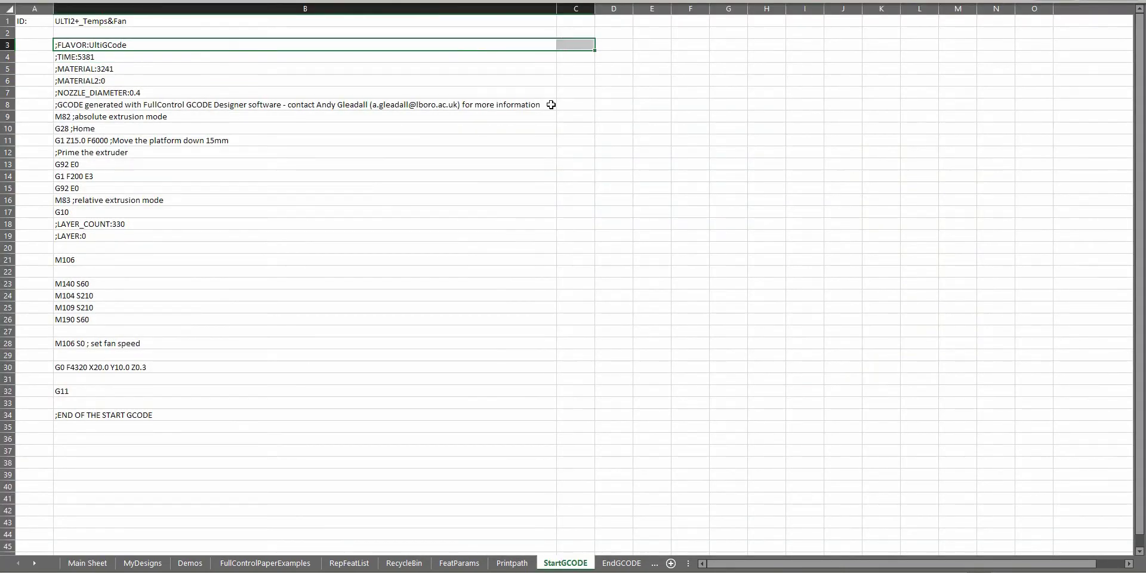
pyautogui.click(587, 21)
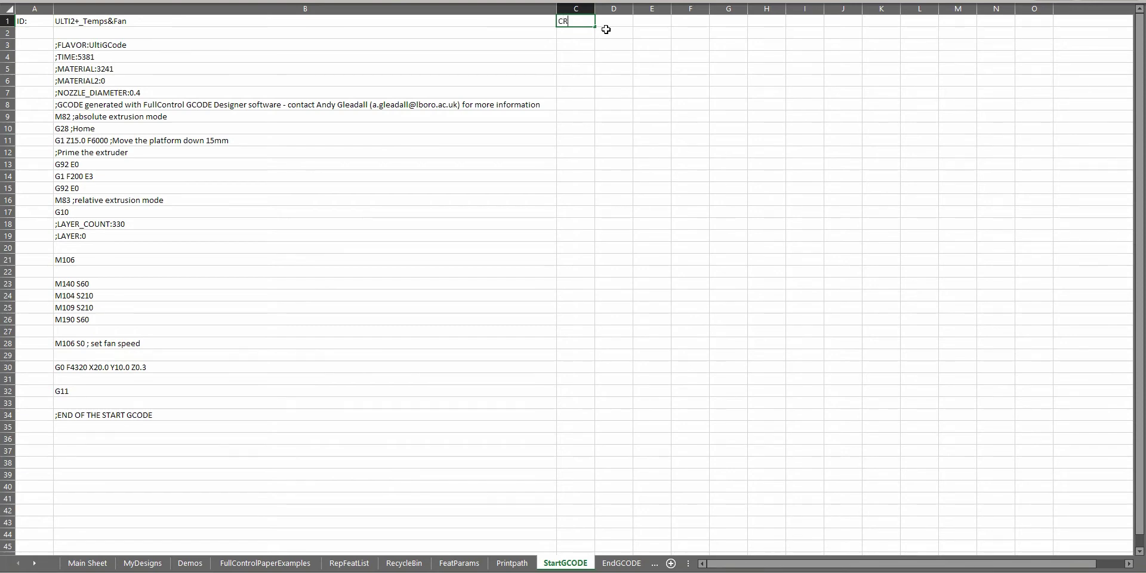
pyautogui.press('Return')
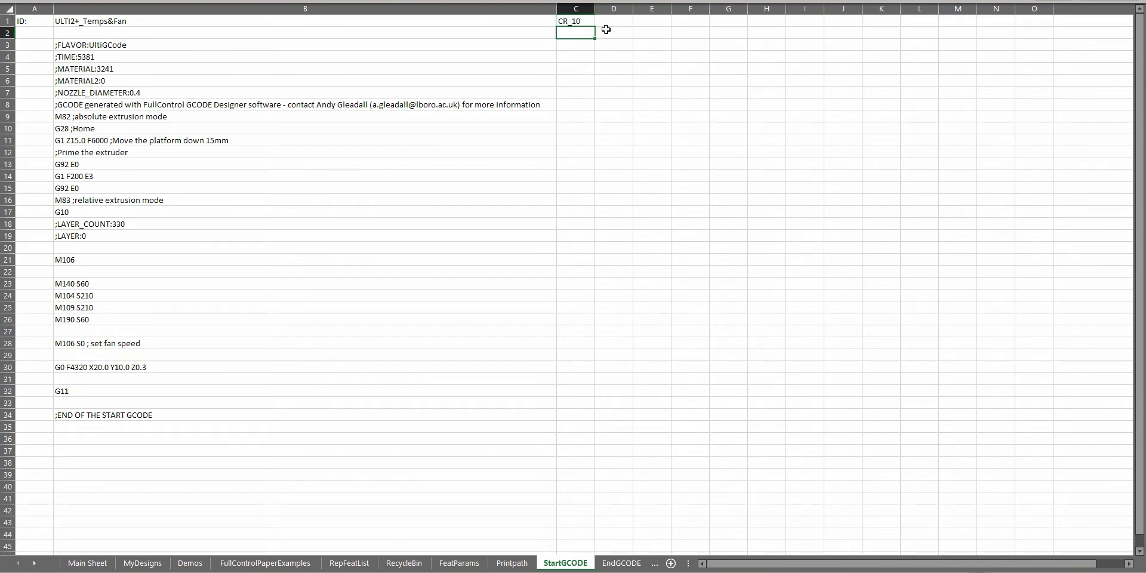
pyautogui.click(581, 45)
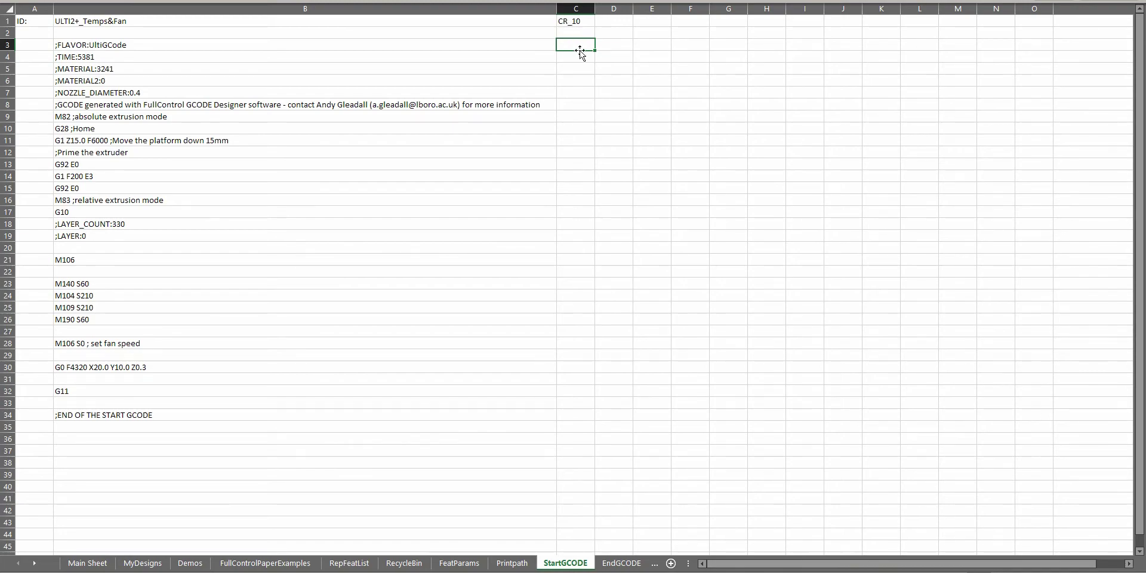
# - Set the StartGCODE ID on the Main Sheet to CR_10
pyautogui.click(87, 563)
pyautogui.click(936, 233)
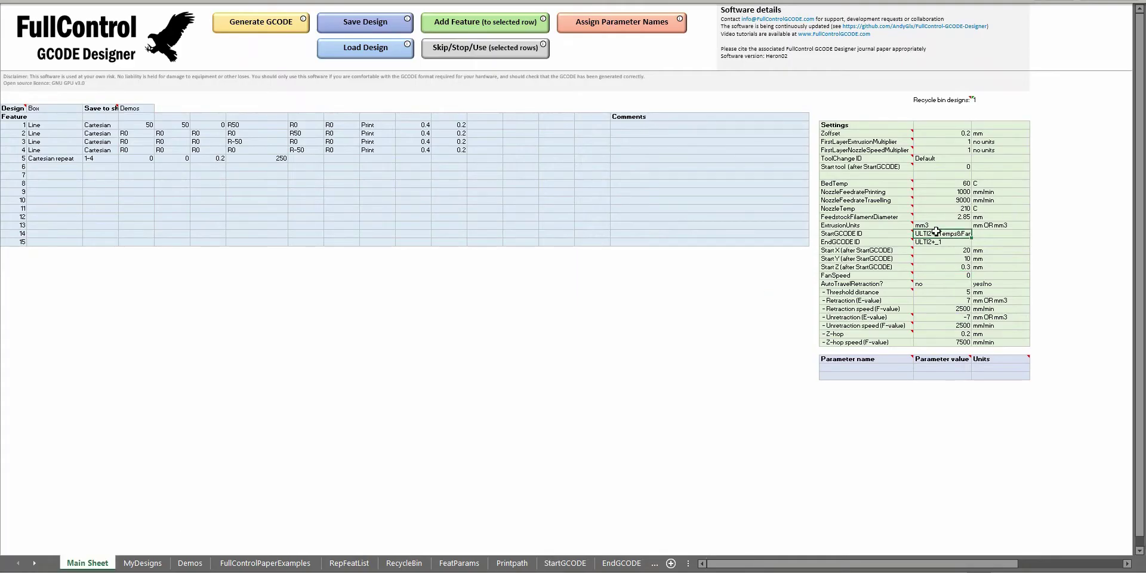
pyautogui.write('CR_10')
pyautogui.press('Return')
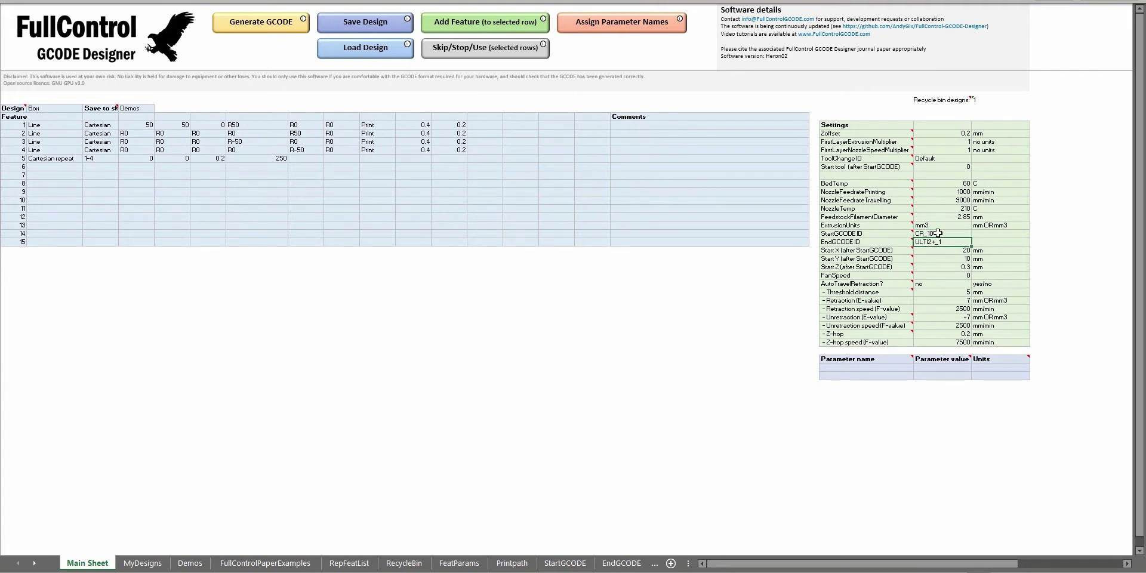
# - Paste the copied start code into the CR_10 column of the StartGCODE sheet, starting at cell C3
pyautogui.click(565, 563)
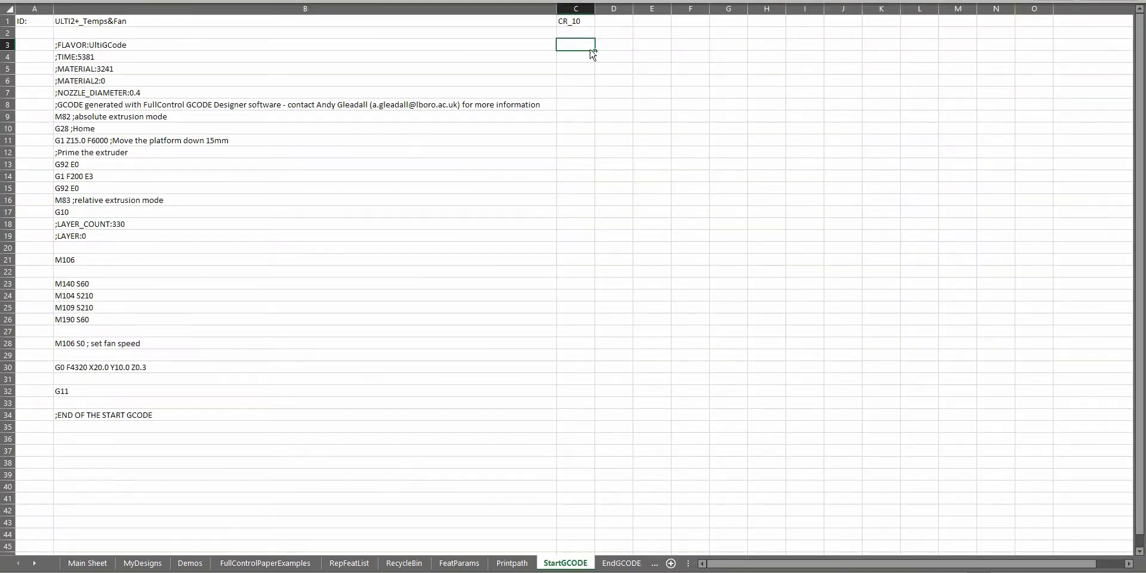
pyautogui.hotkey('ctrl', 'v')
pyautogui.click(577, 66)
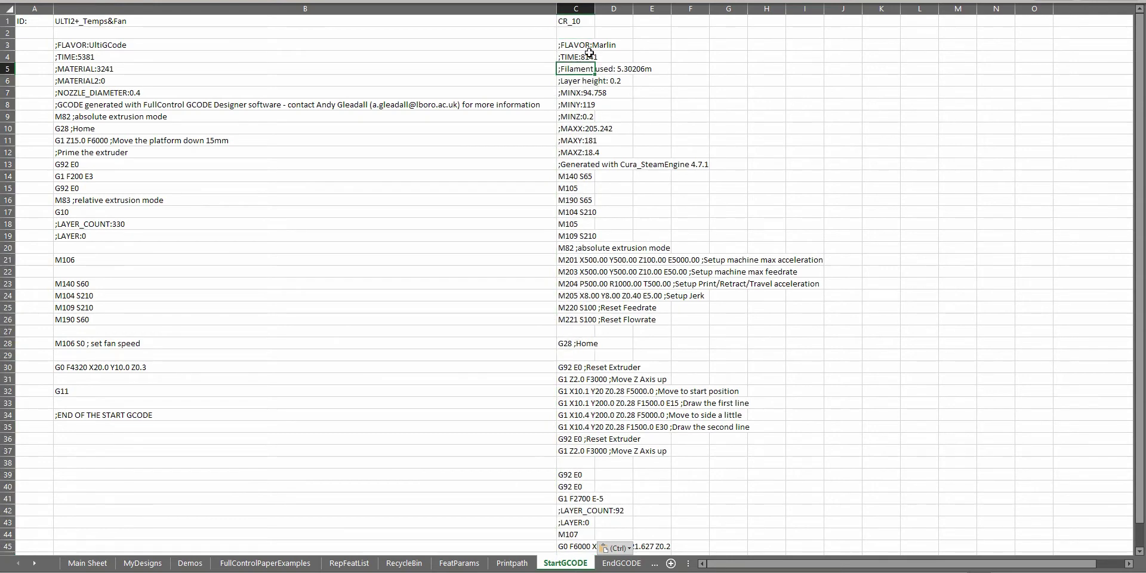
# - Review the header comments in C3:C13 and set the TIME value in the CR_10 start code to 0
pyautogui.moveTo(588, 43); pyautogui.dragTo(588, 160)
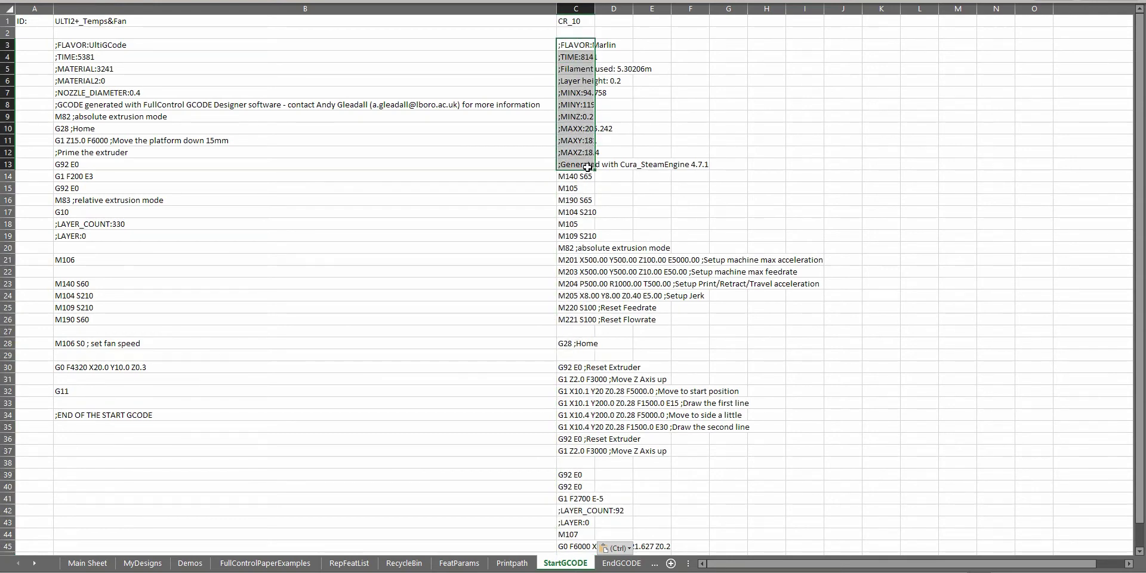
pyautogui.click(588, 167)
pyautogui.moveTo(572, 44); pyautogui.dragTo(585, 167)
pyautogui.click(577, 165)
pyautogui.doubleClick(588, 57)
pyautogui.doubleClick(589, 57)
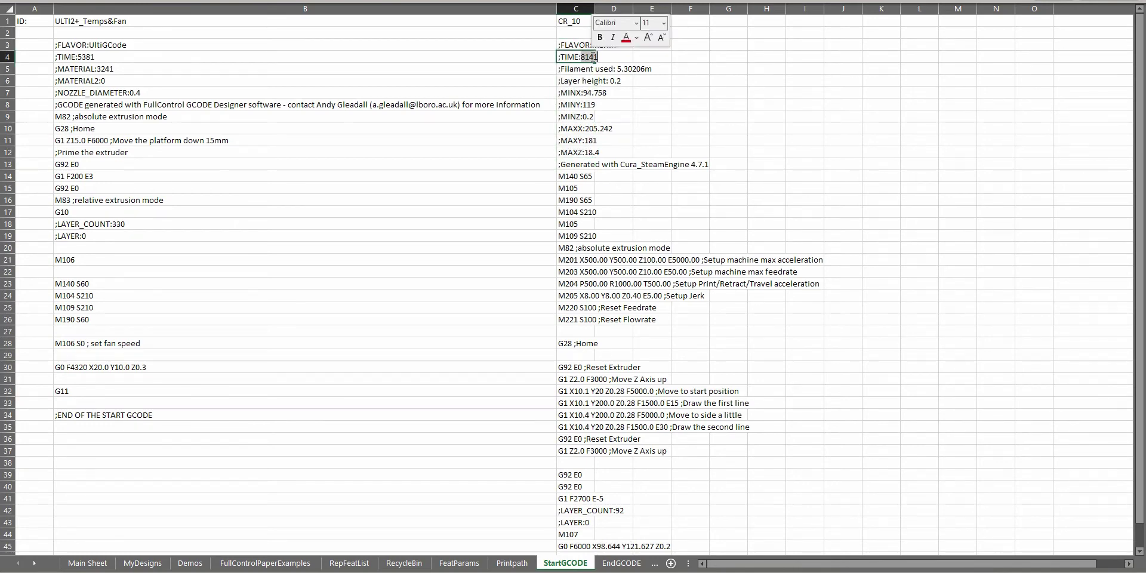
pyautogui.press('BackSpace')
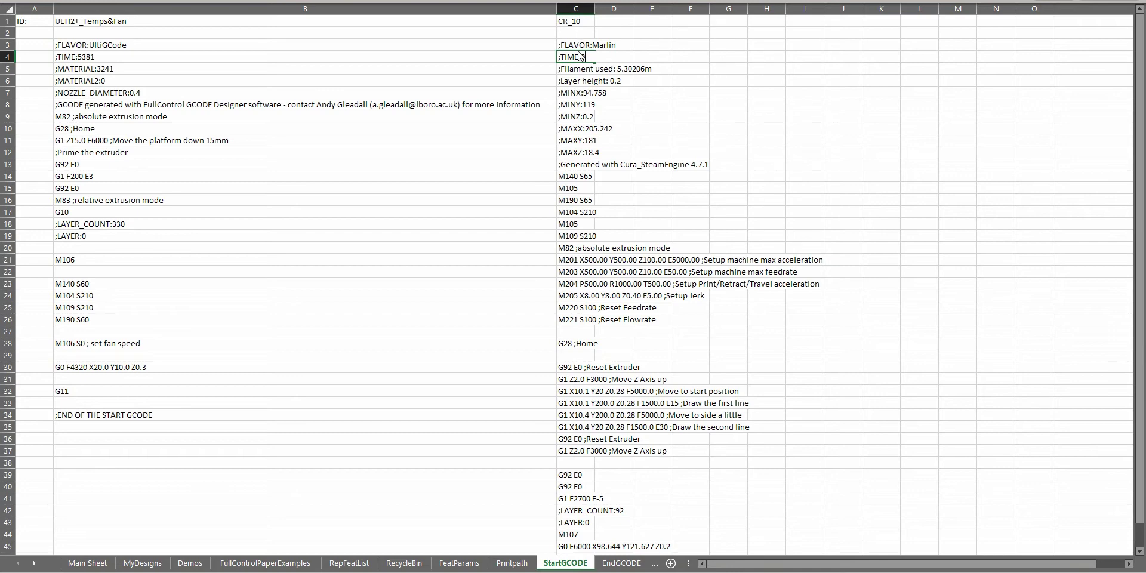
pyautogui.write('0')
# - Set the filament used comment in C5 to 0m and the layer height comment in C6 to 0
pyautogui.doubleClick(574, 68)
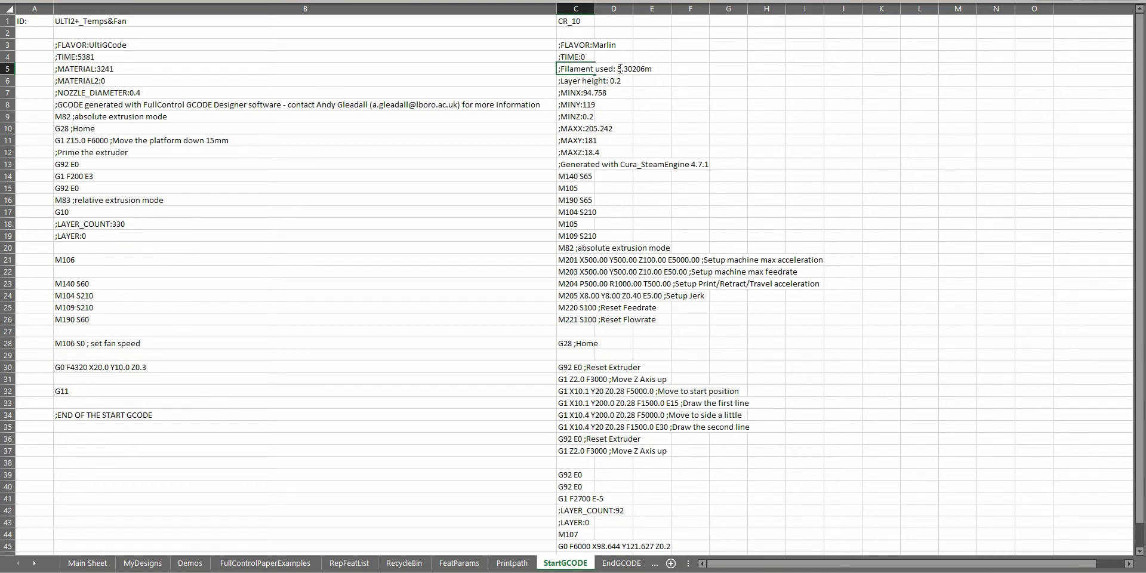
pyautogui.moveTo(633, 68); pyautogui.dragTo(646, 68)
pyautogui.write('0')
pyautogui.click(582, 81)
pyautogui.press('BackSpace')
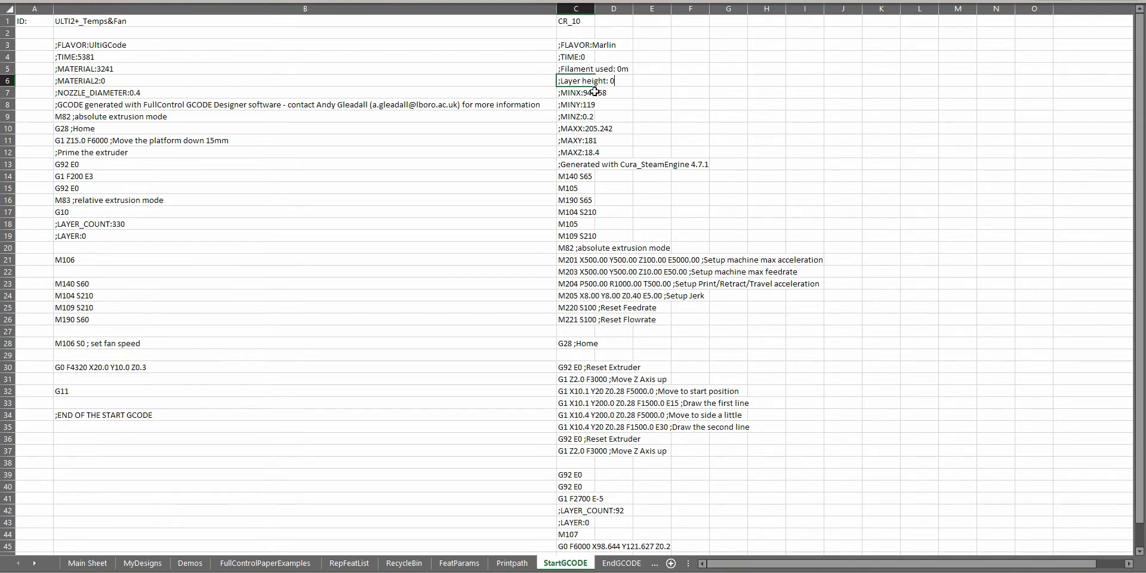
# - Set the MINX, MINY and MINZ values in C7:C9 of the CR_10 start code to 0
pyautogui.doubleClick(585, 92)
pyautogui.moveTo(585, 92); pyautogui.dragTo(609, 93)
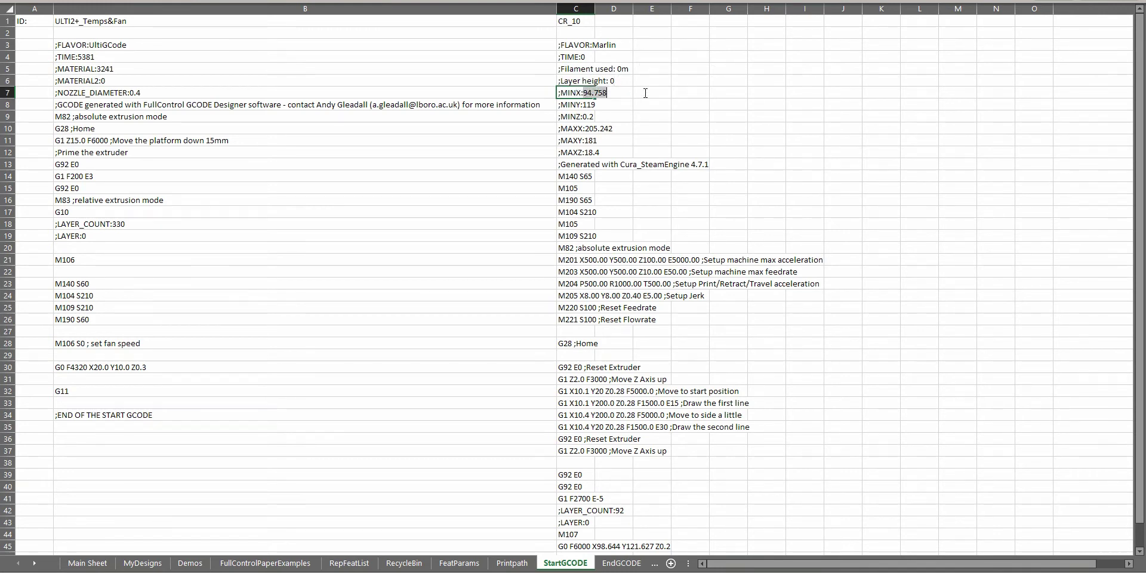
pyautogui.write('0')
pyautogui.click(590, 105)
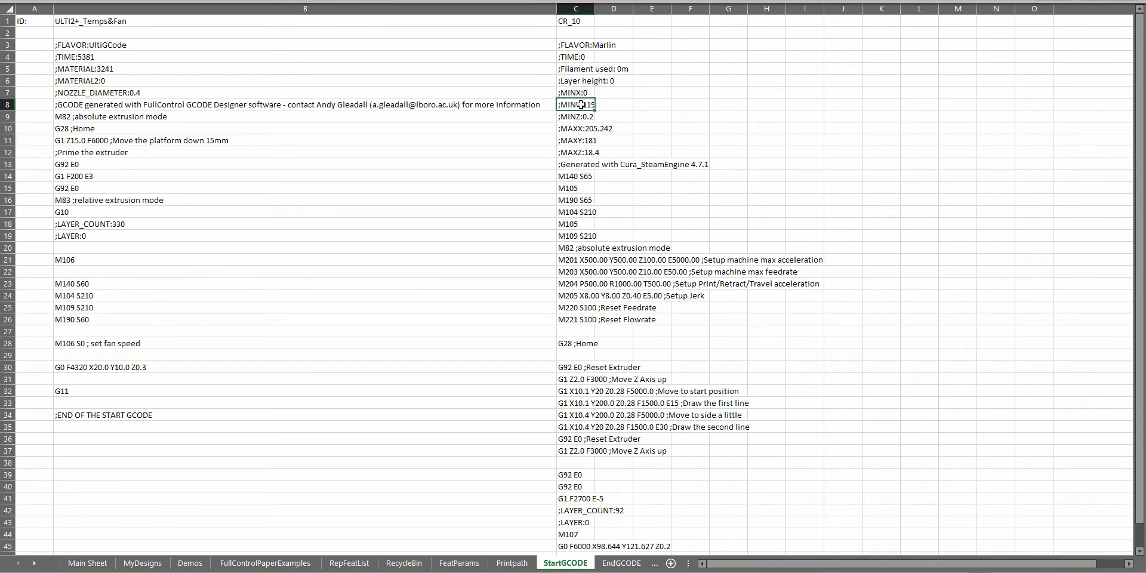
pyautogui.write('0')
pyautogui.click(575, 116)
pyautogui.doubleClick(574, 116)
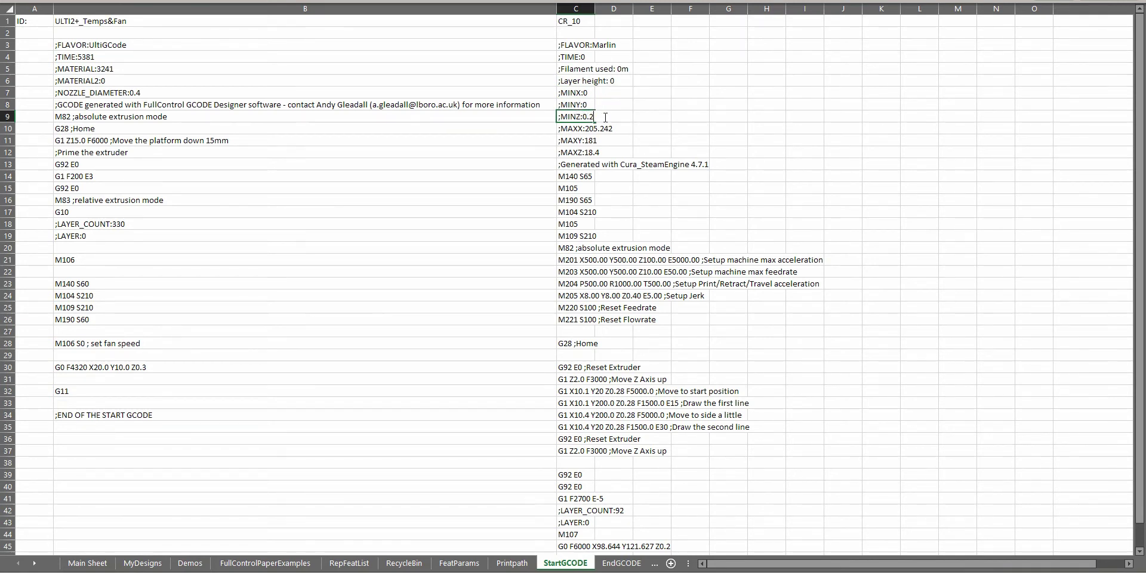
# - Set MAXX to 300, MAXY to 300 and MAXZ to 400 in C10:C12 of the CR_10 start code
pyautogui.click(585, 129)
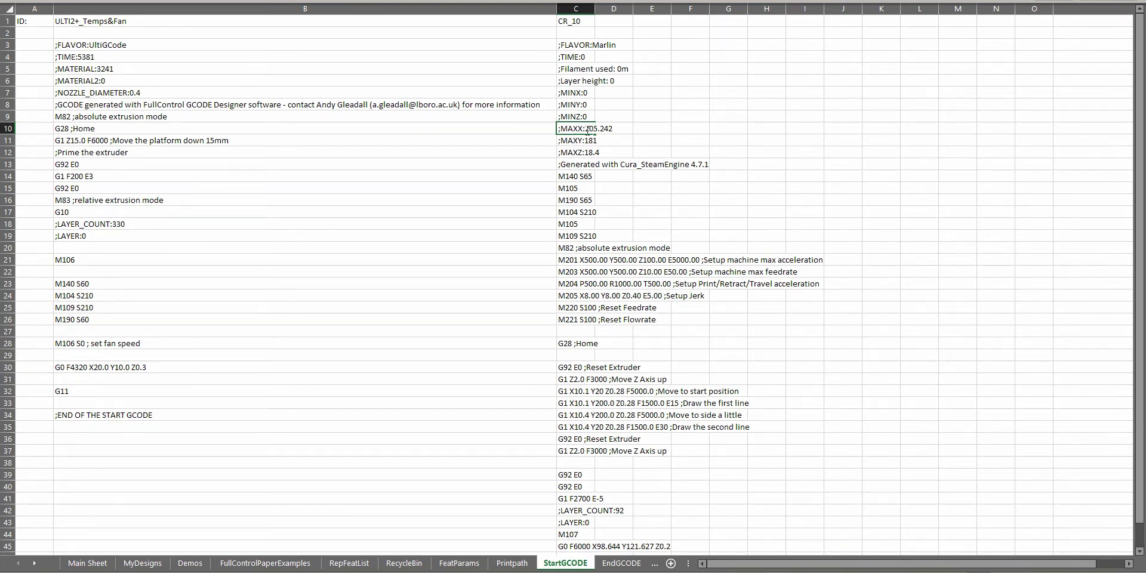
pyautogui.doubleClick(587, 130)
pyautogui.write('300')
pyautogui.click(594, 151)
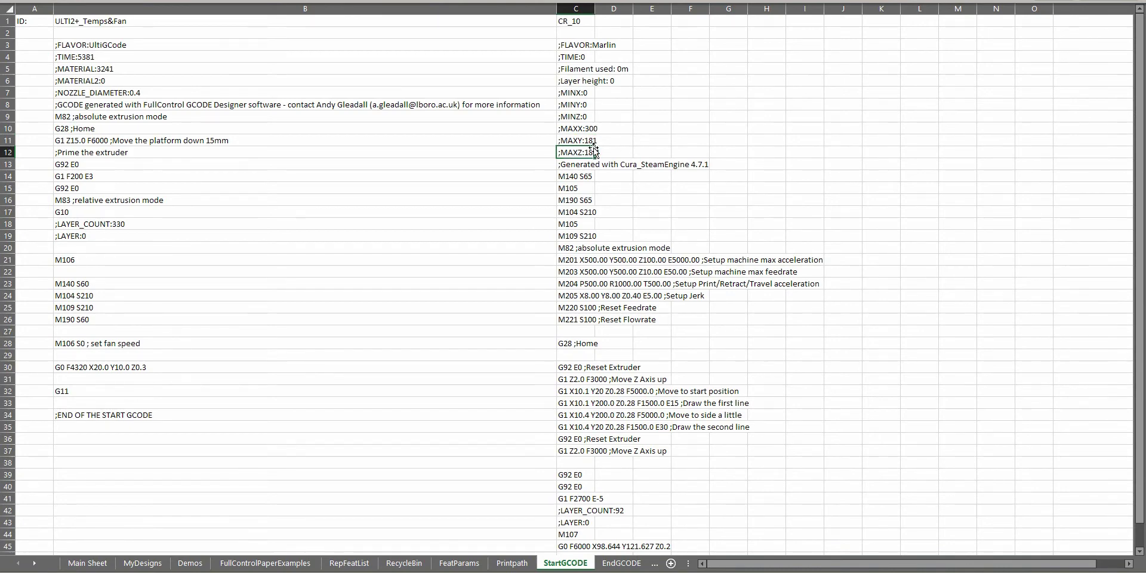
pyautogui.doubleClick(591, 141)
pyautogui.write('1')
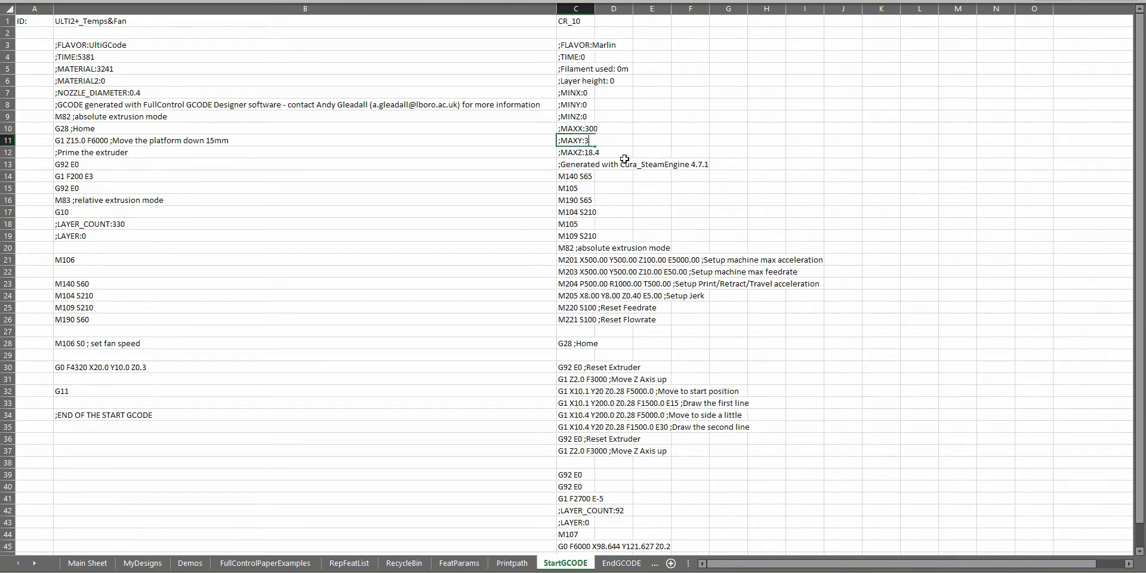
pyautogui.write('00')
pyautogui.doubleClick(584, 152)
pyautogui.doubleClick(591, 153)
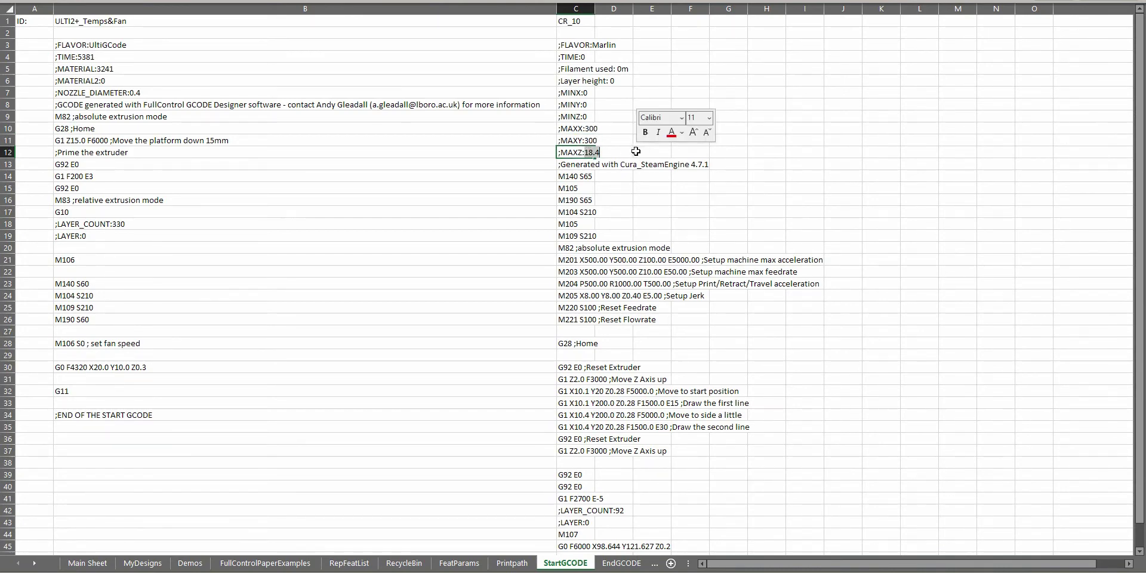
pyautogui.write('400')
pyautogui.click(582, 166)
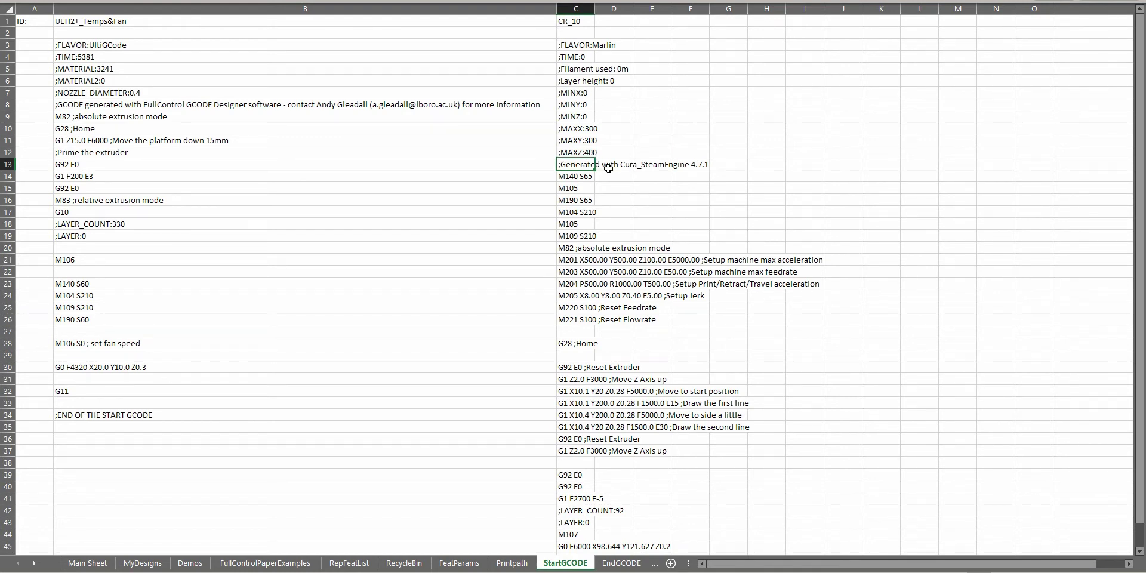
# - Replace the Cura "Generated with" comment in C13 with a copy of the FullControl GCODE Designer comment from B8
pyautogui.click(166, 104)
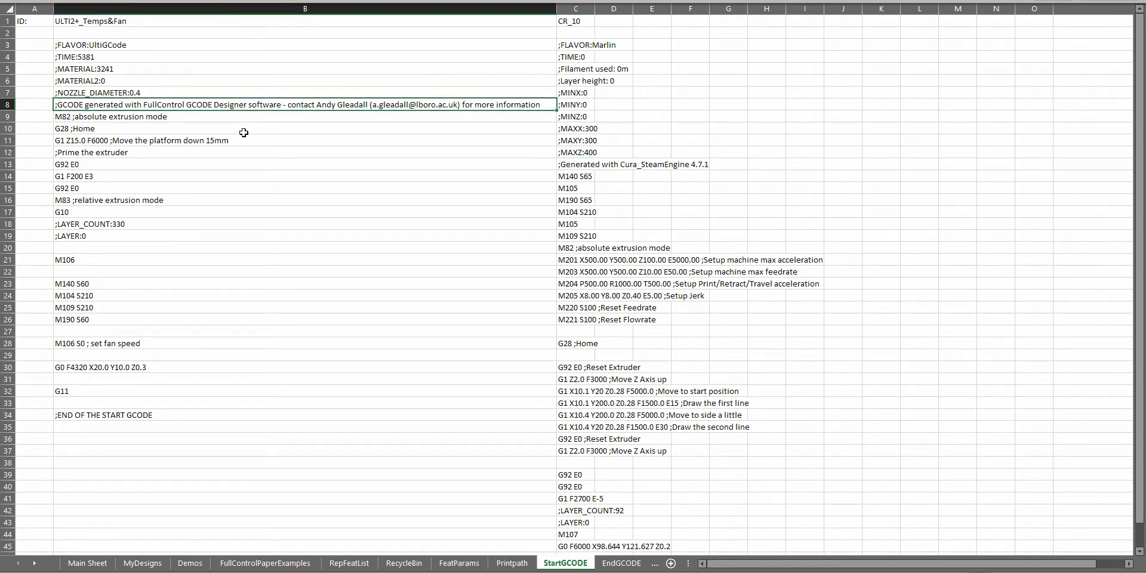
pyautogui.hotkey('ctrl', 'c')
pyautogui.click(588, 166)
pyautogui.hotkey('ctrl', 'v')
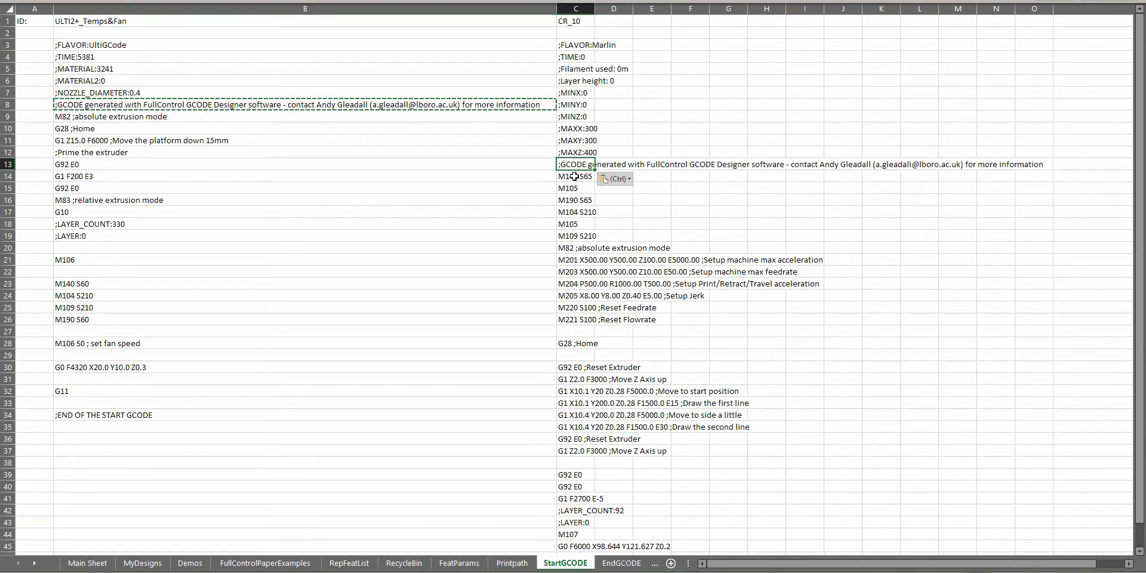
# - Shift the CR_10 code from C14 onward down one row so that it starts in C15
pyautogui.moveTo(574, 176); pyautogui.dragTo(573, 556)
pyautogui.hotkey('ctrl', 'c')
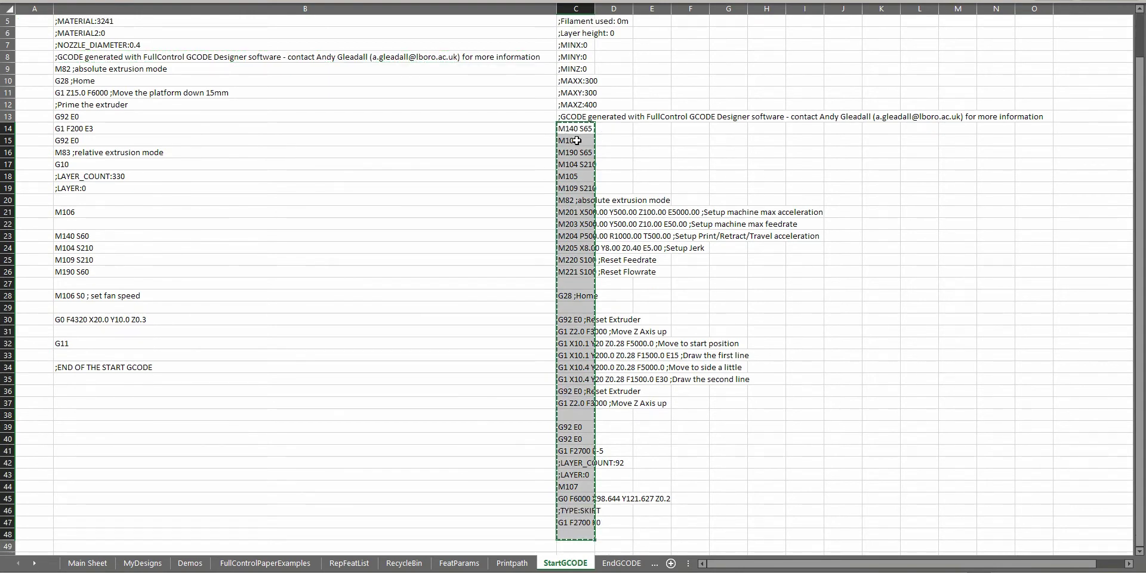
pyautogui.click(576, 141)
pyautogui.hotkey('ctrl', 'v')
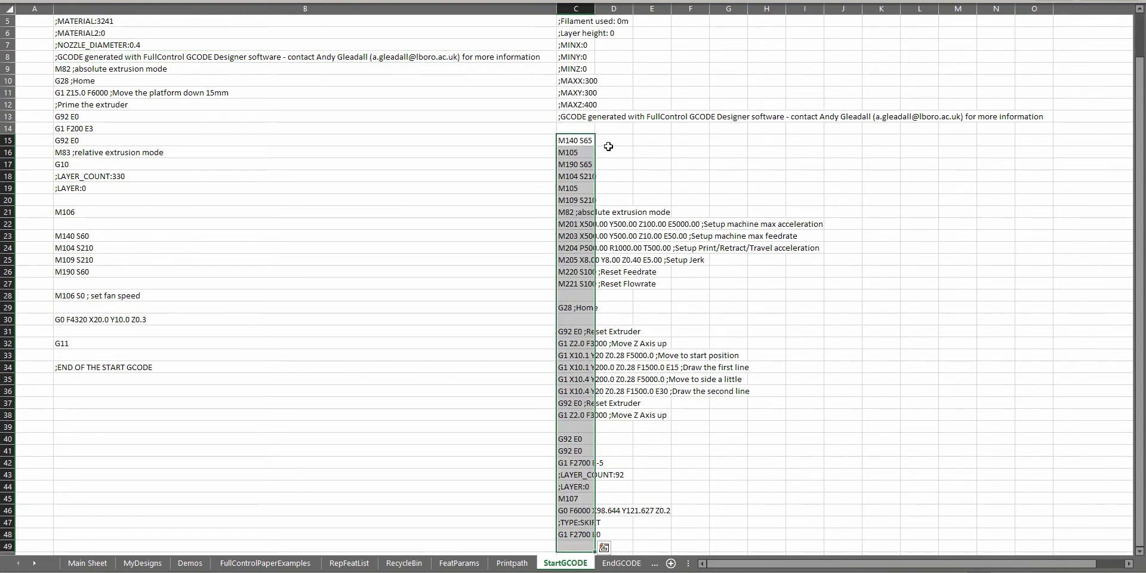
# - Examine the M140 and M105 lines in C15:C16 and the contents of the ULTI2+ M140 bed temperature cell B23
pyautogui.click(573, 140)
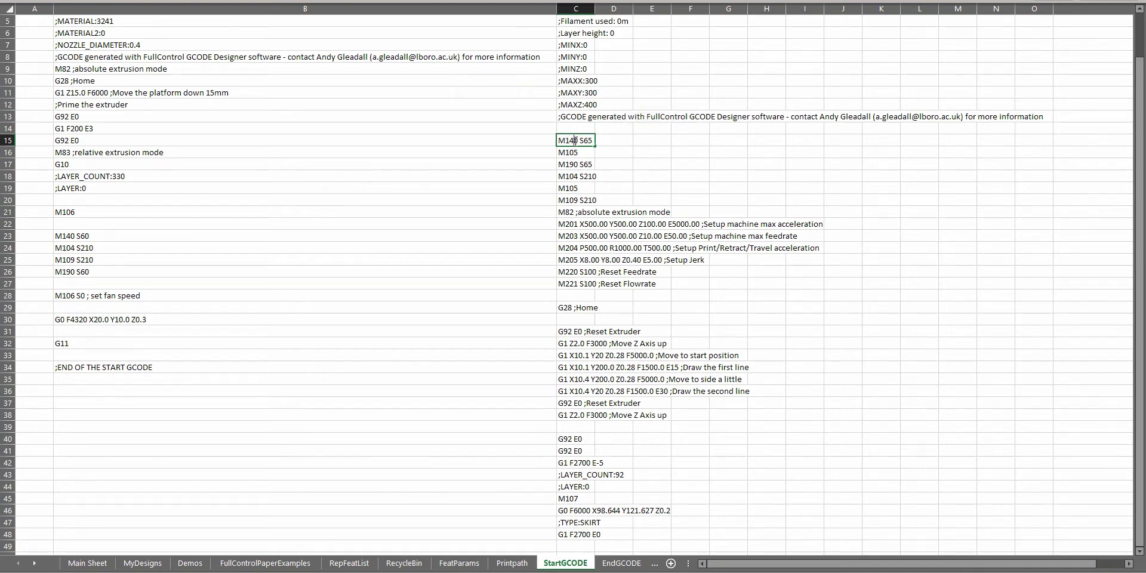
pyautogui.click(576, 154)
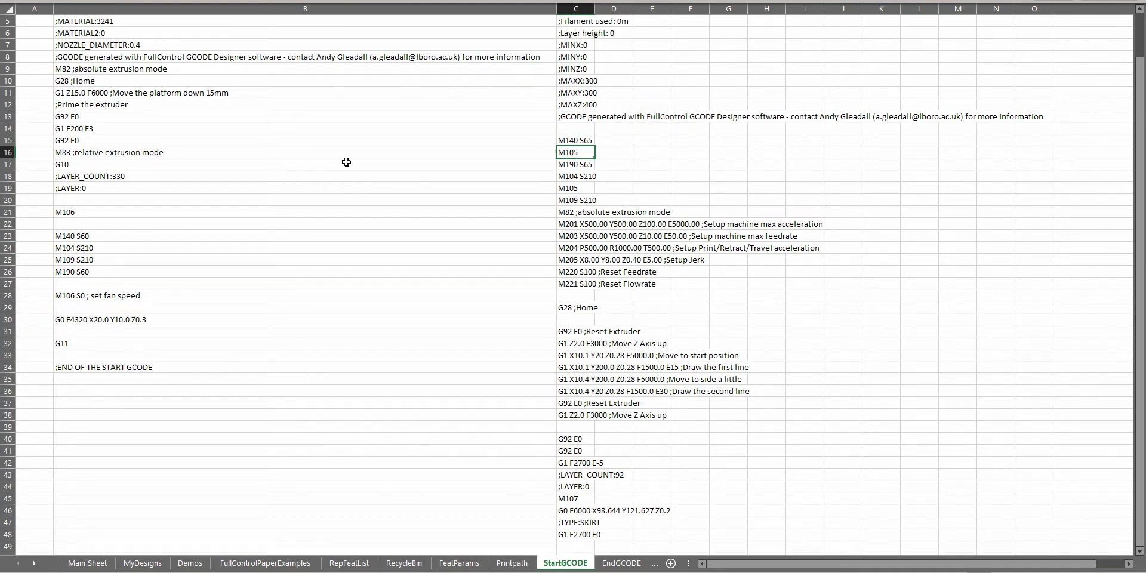
pyautogui.doubleClick(92, 239)
pyautogui.moveTo(90, 237)
pyautogui.mouseDown()
pyautogui.moveTo(202, 239)
pyautogui.moveTo(83, 236)
pyautogui.mouseUp()
pyautogui.click(203, 238)
pyautogui.click(174, 236)
pyautogui.moveTo(207, 236); pyautogui.dragTo(46, 228)
pyautogui.press('Escape')
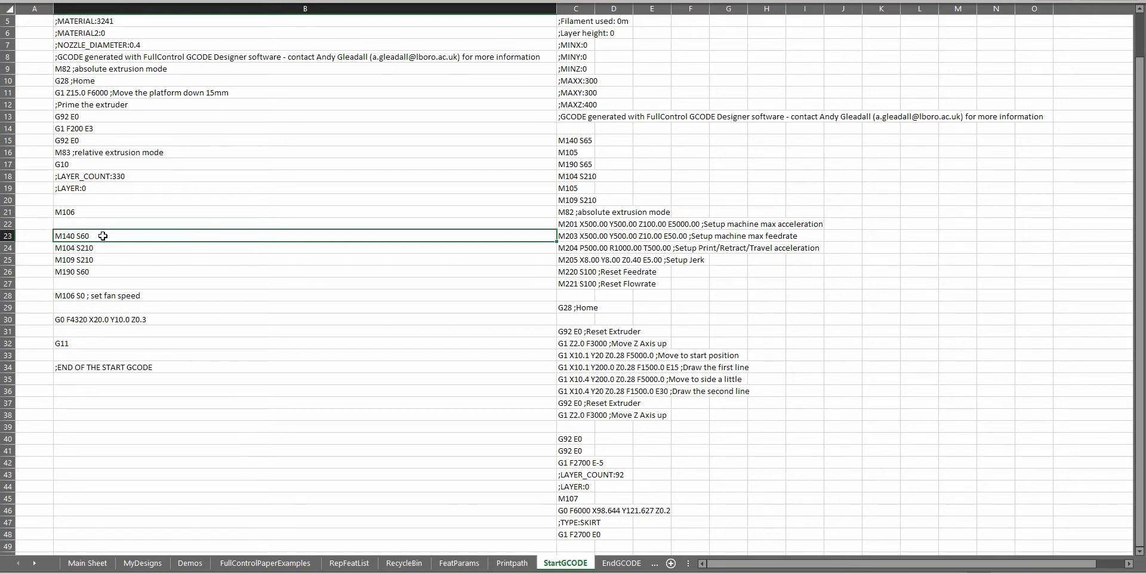
# - Copy the ULTI2+ M140 cell B23 over C15 and the M104 cell B24 over C18
pyautogui.hotkey('ctrl', 'c')
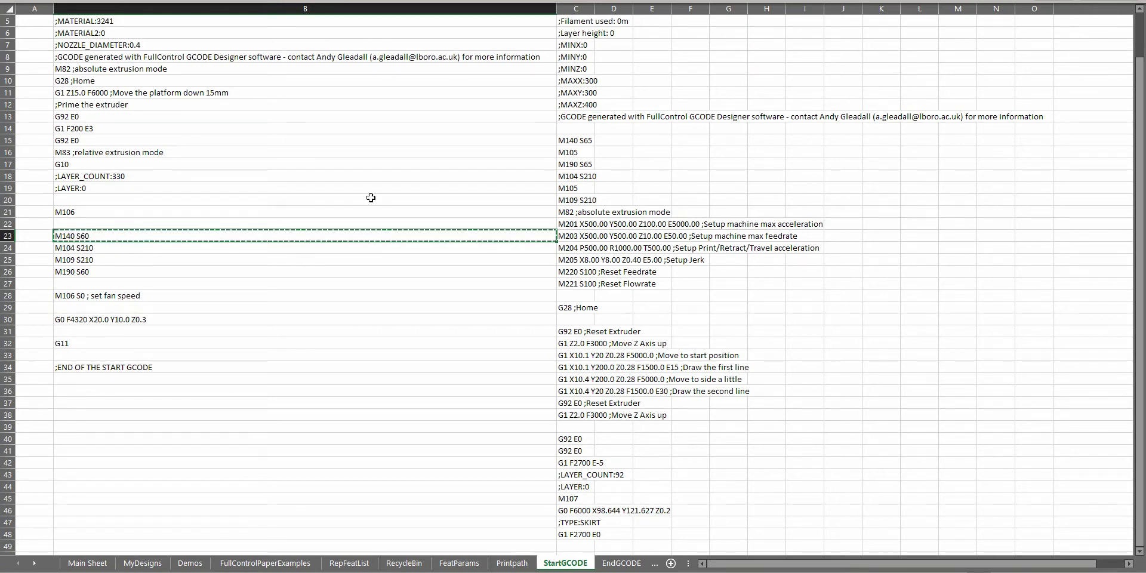
pyautogui.click(582, 142)
pyautogui.hotkey('ctrl', 'v')
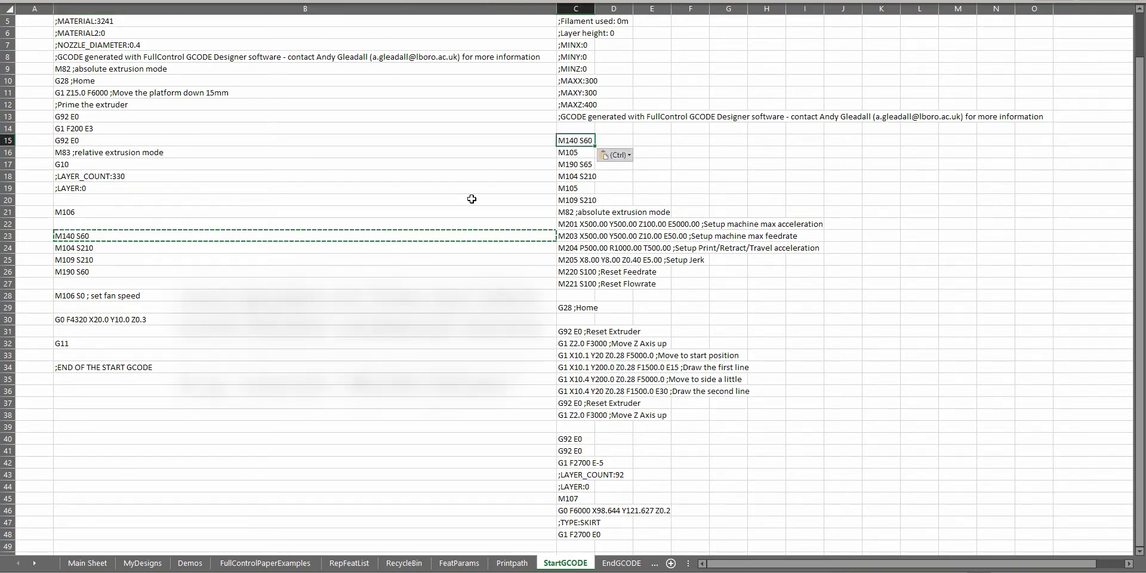
pyautogui.click(95, 248)
pyautogui.hotkey('ctrl', 'c')
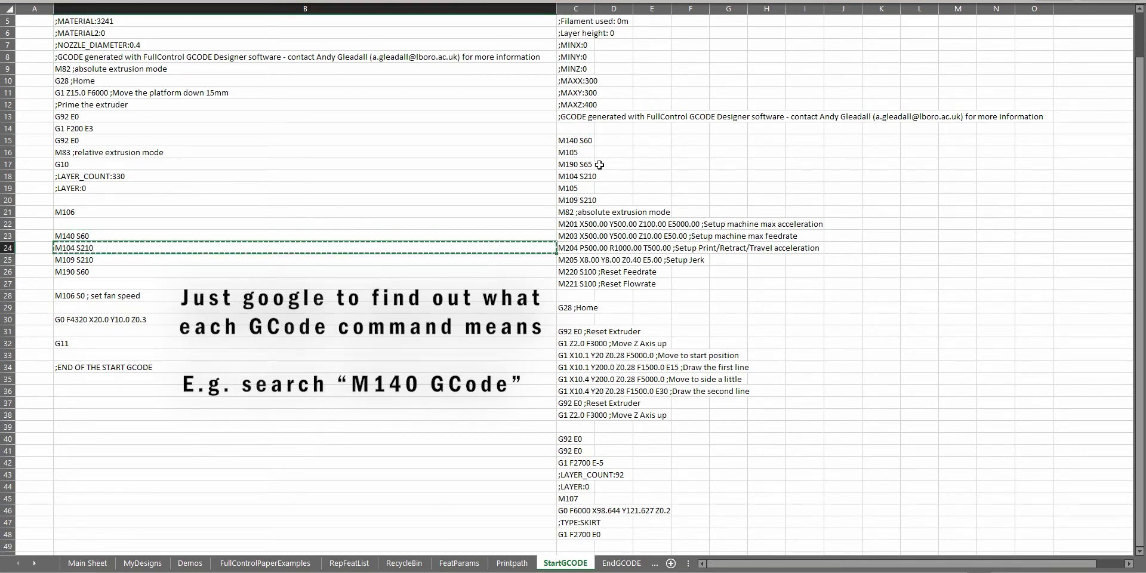
pyautogui.click(578, 176)
pyautogui.hotkey('ctrl', 'v')
# - Copy the ULTI2+ M109 cell B25 over C20 and the M190 cell B26 over C17
pyautogui.click(81, 259)
pyautogui.hotkey('ctrl', 'c')
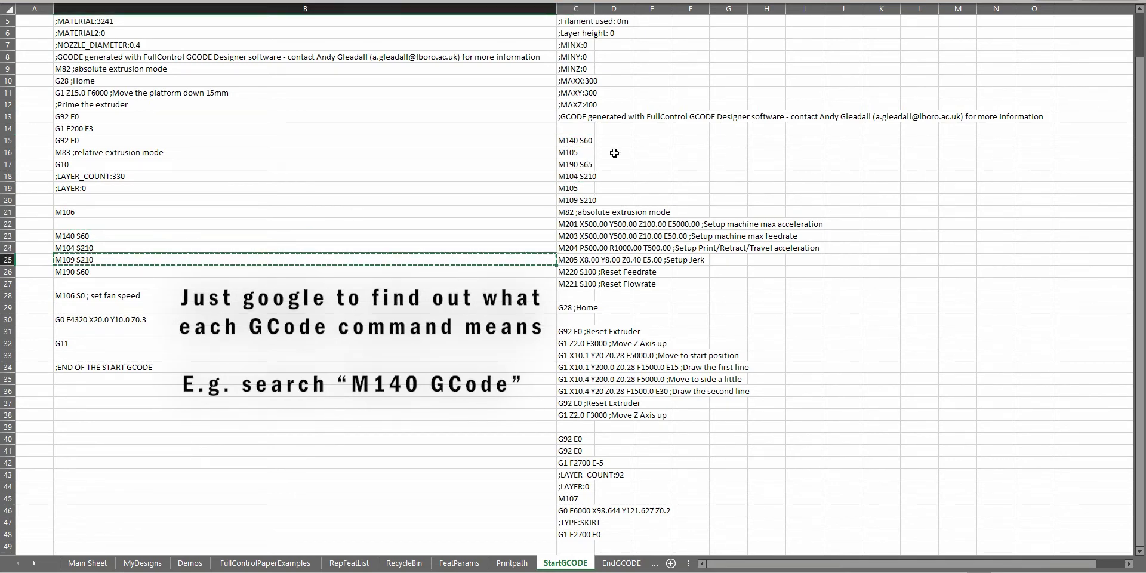
pyautogui.click(576, 200)
pyautogui.hotkey('ctrl', 'v')
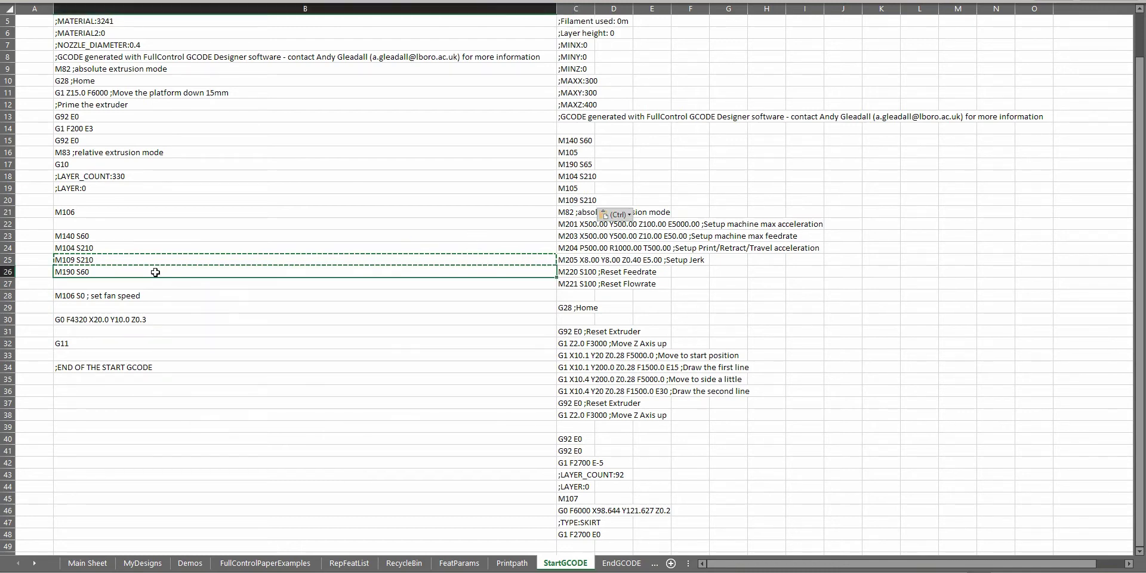
pyautogui.hotkey('ctrl', 'c')
pyautogui.click(587, 167)
pyautogui.hotkey('ctrl', 'v')
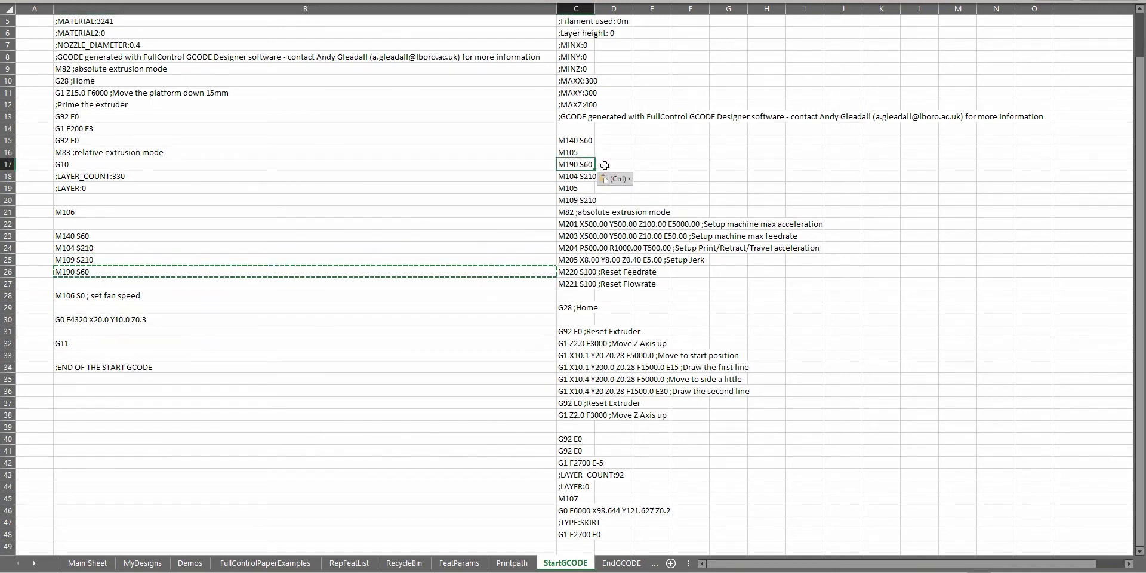
# - Set BedTemp to 50 and NozzleTemp to 220 in the Main Sheet settings
pyautogui.moveTo(578, 141); pyautogui.dragTo(592, 198)
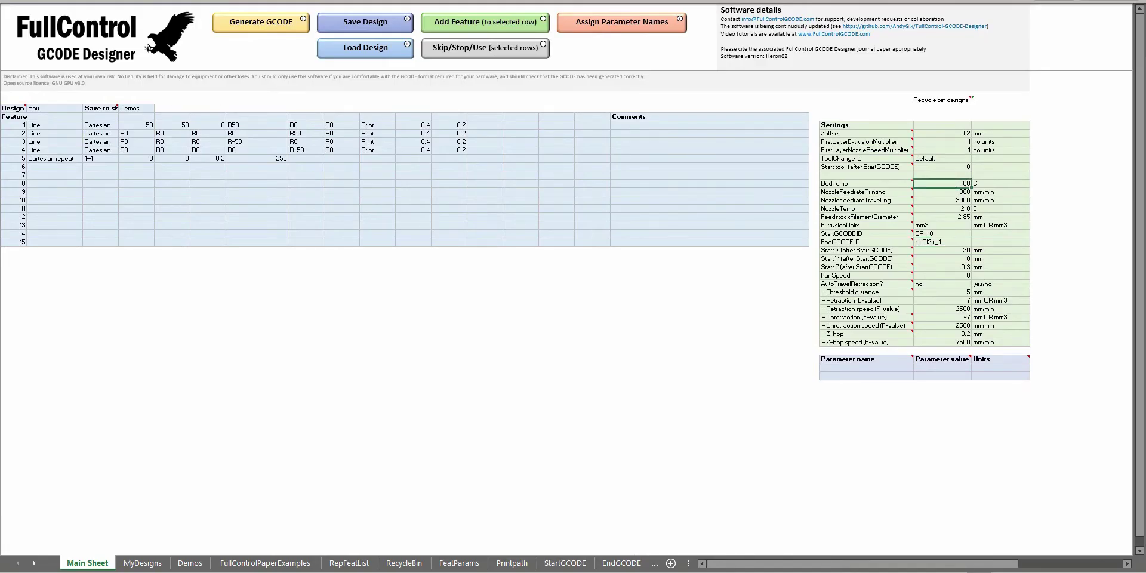
pyautogui.write('50')
pyautogui.press('Return')
pyautogui.press('Down')
pyautogui.press('Down')
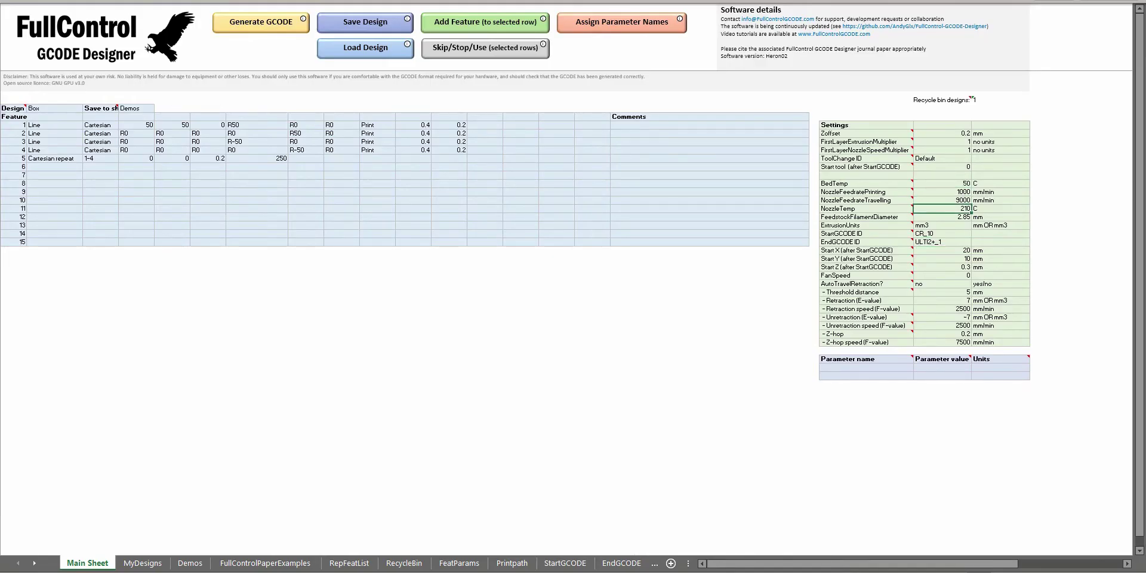
pyautogui.write('220')
pyautogui.press('Return')
# - Review the CR_10 column on the StartGCODE sheet from the temperature commands in C15:C20 through the setup, priming and final move lines to C48
pyautogui.click(565, 562)
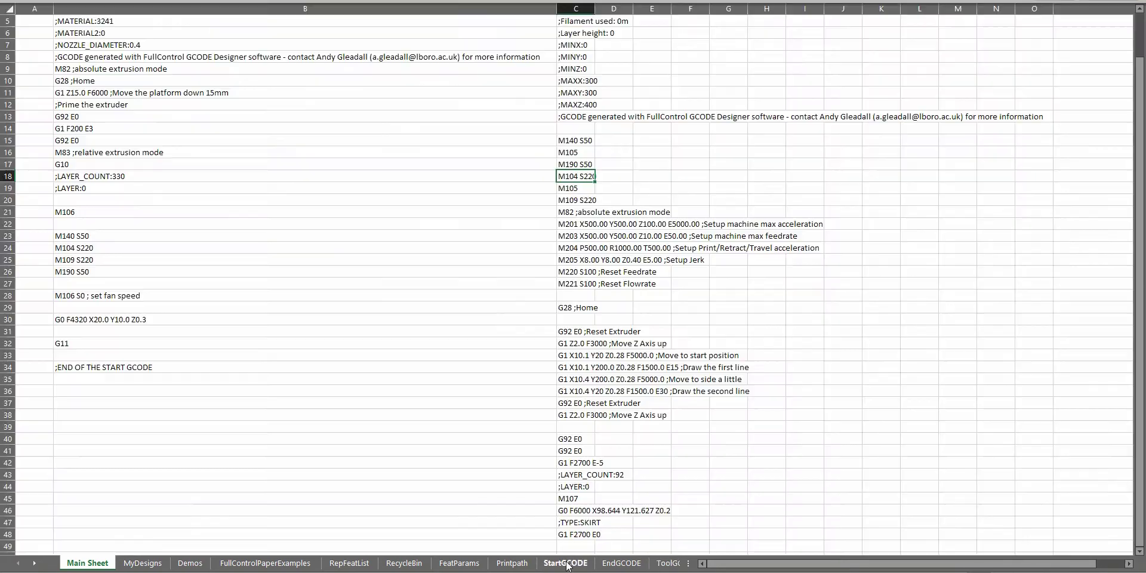
pyautogui.moveTo(584, 140); pyautogui.dragTo(590, 203)
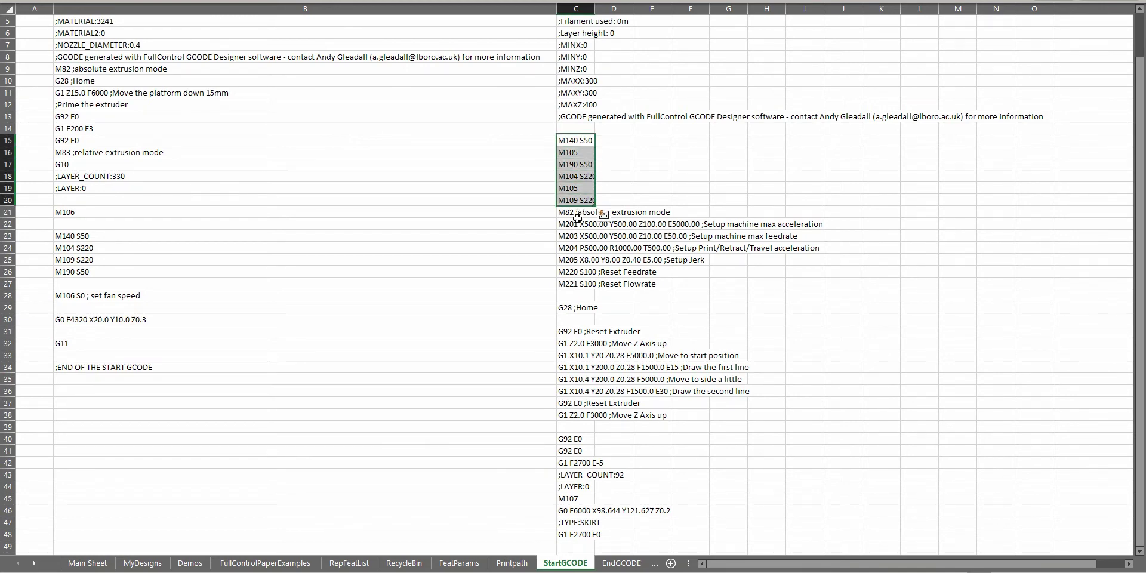
pyautogui.moveTo(577, 223); pyautogui.dragTo(578, 272)
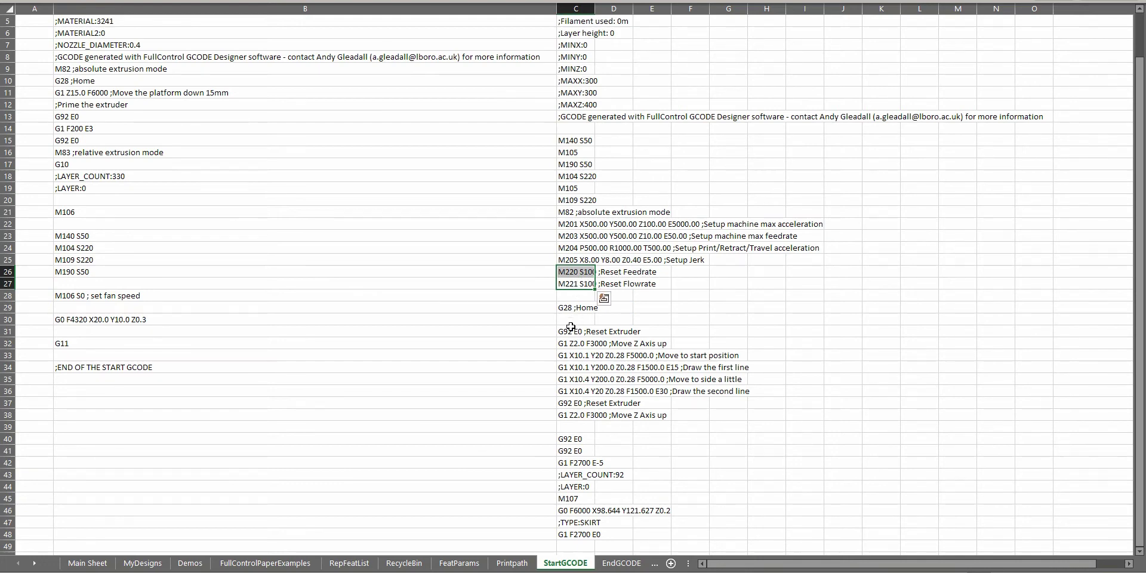
pyautogui.moveTo(572, 330); pyautogui.dragTo(582, 410)
pyautogui.hotkey('ctrl', 'v')
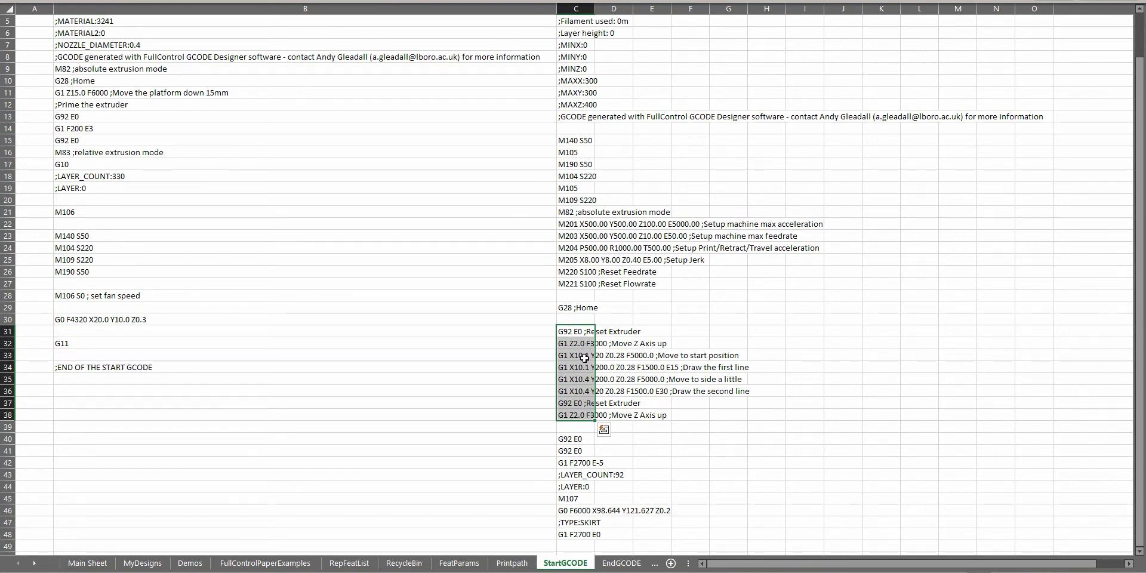
pyautogui.click(578, 366)
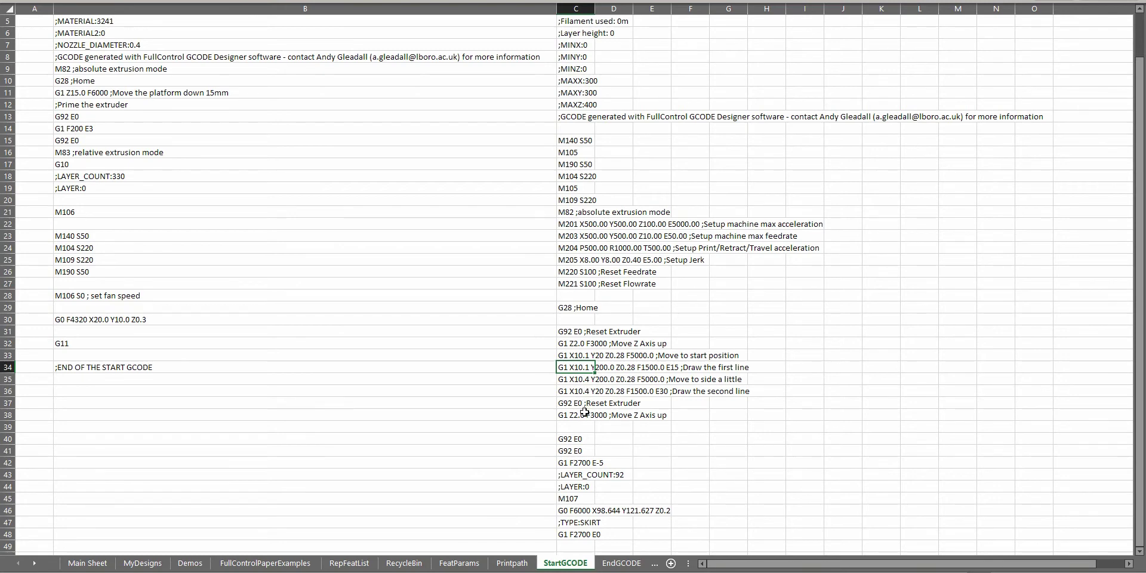
pyautogui.moveTo(584, 414); pyautogui.dragTo(578, 354)
pyautogui.hotkey('ctrl', 'v')
pyautogui.click(575, 451)
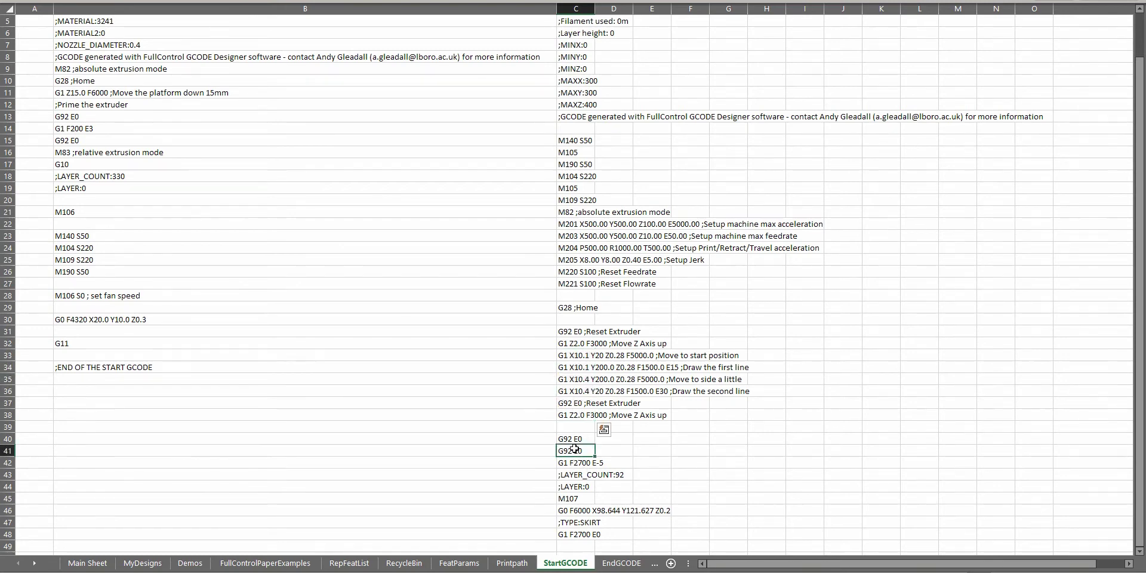
pyautogui.click(582, 463)
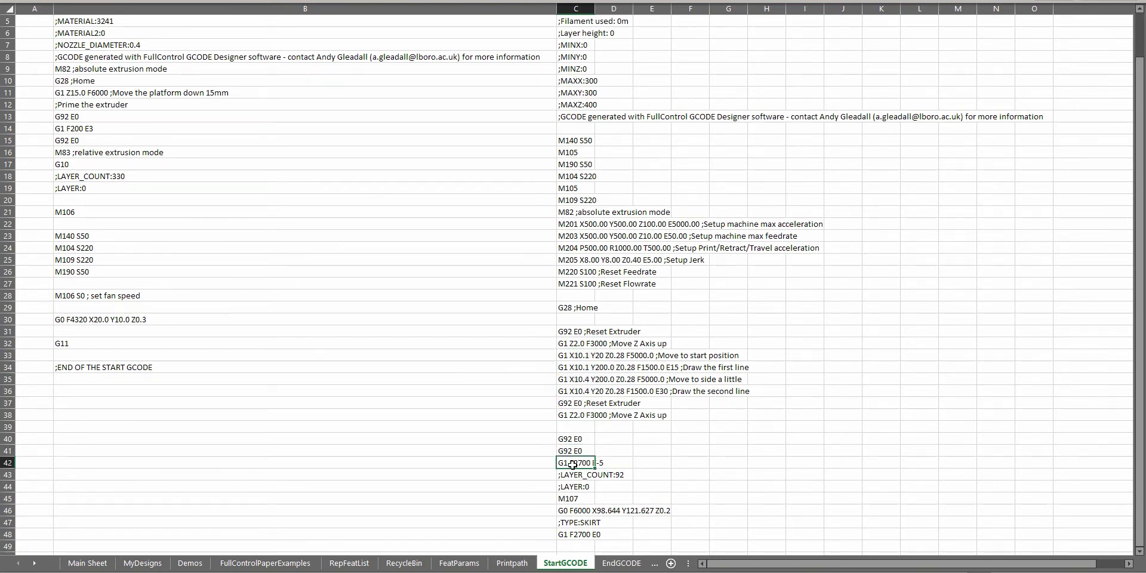
pyautogui.click(580, 499)
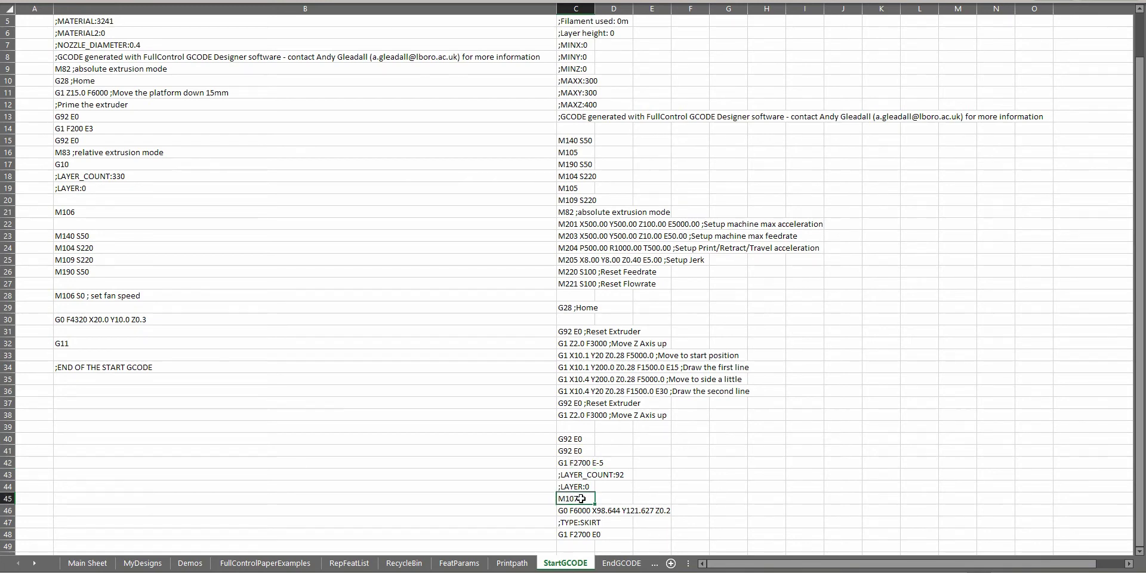
pyautogui.click(586, 510)
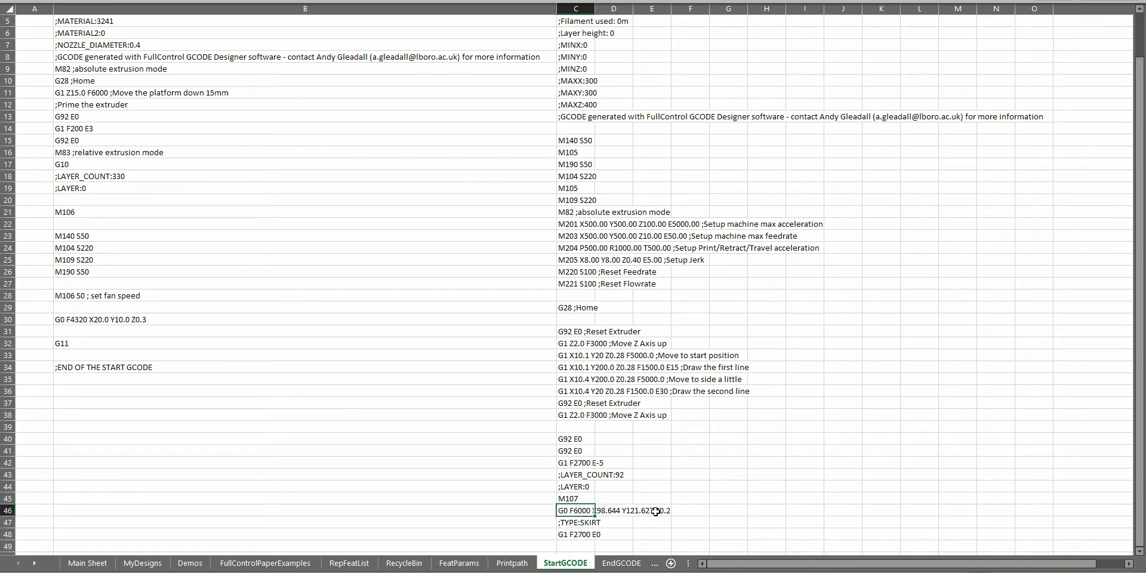
pyautogui.click(580, 534)
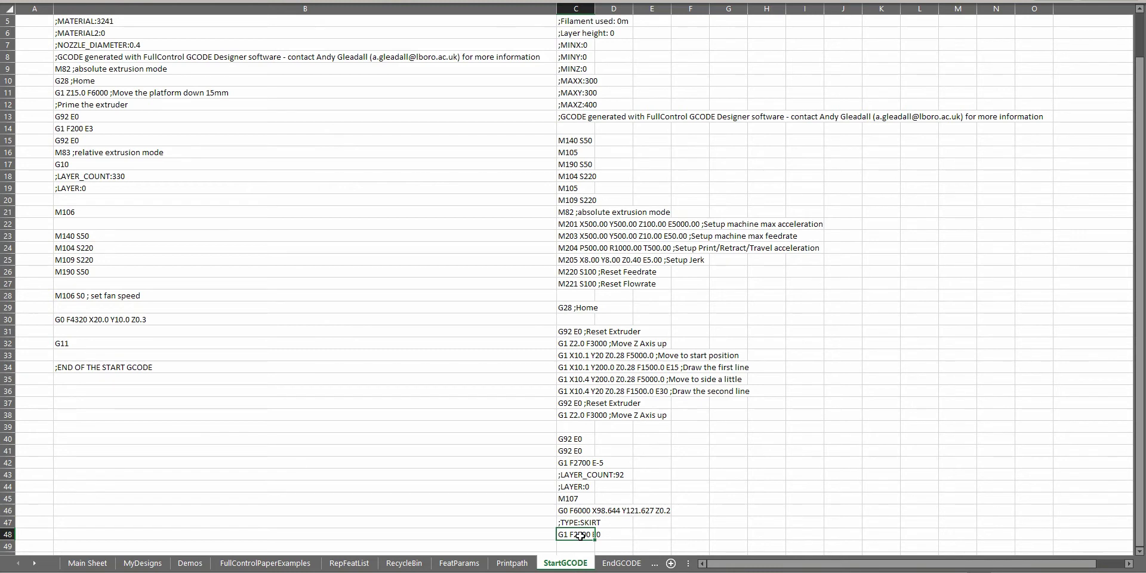
# - Clear the G1 F2700 E-5 line in C42, the G0 travel move in C46 and the G1 F2700 E0 line in C48
pyautogui.click(577, 461)
pyautogui.press('Delete')
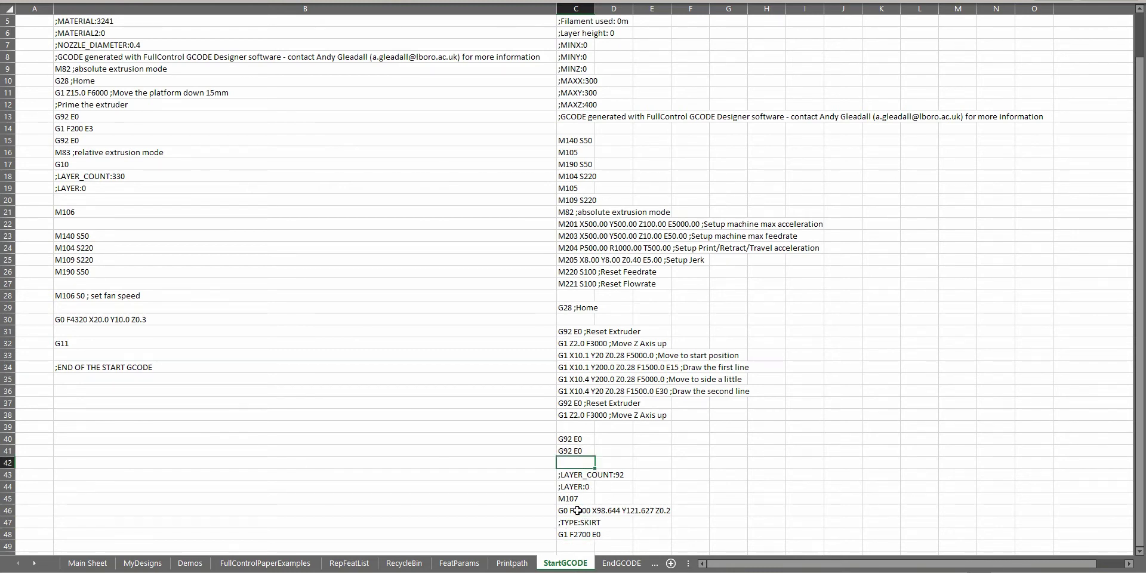
pyautogui.click(584, 511)
pyautogui.press('Delete')
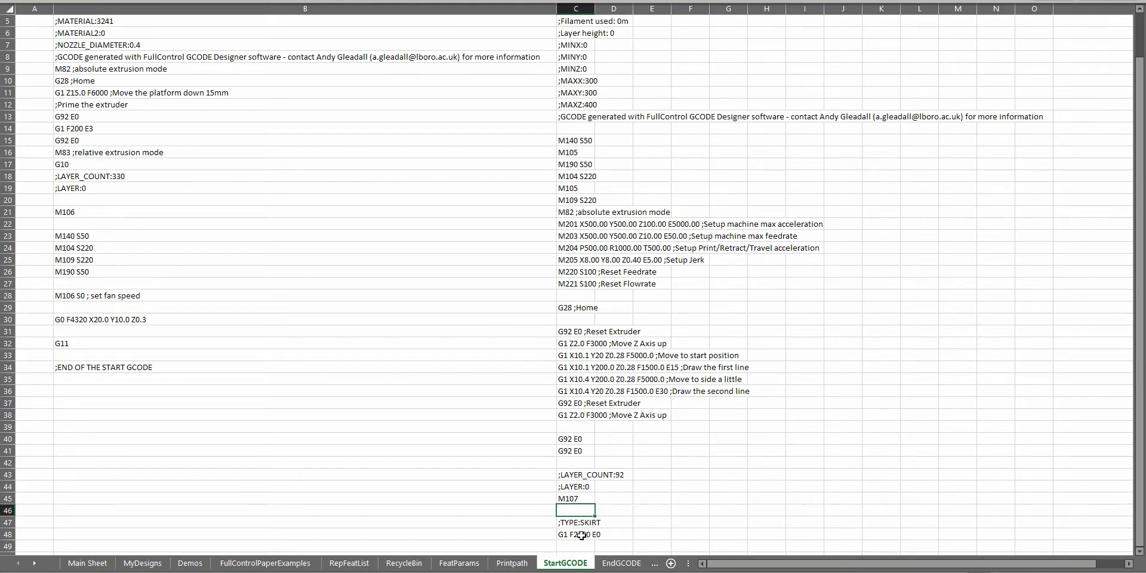
pyautogui.click(582, 535)
pyautogui.press('Delete')
# - Copy the ULTI2+ start position move B30 over C47 and clear the layer comments in C43:C44
pyautogui.click(580, 509)
pyautogui.moveTo(582, 416); pyautogui.dragTo(588, 328)
pyautogui.click(586, 327)
pyautogui.hotkey('ctrl', 'v')
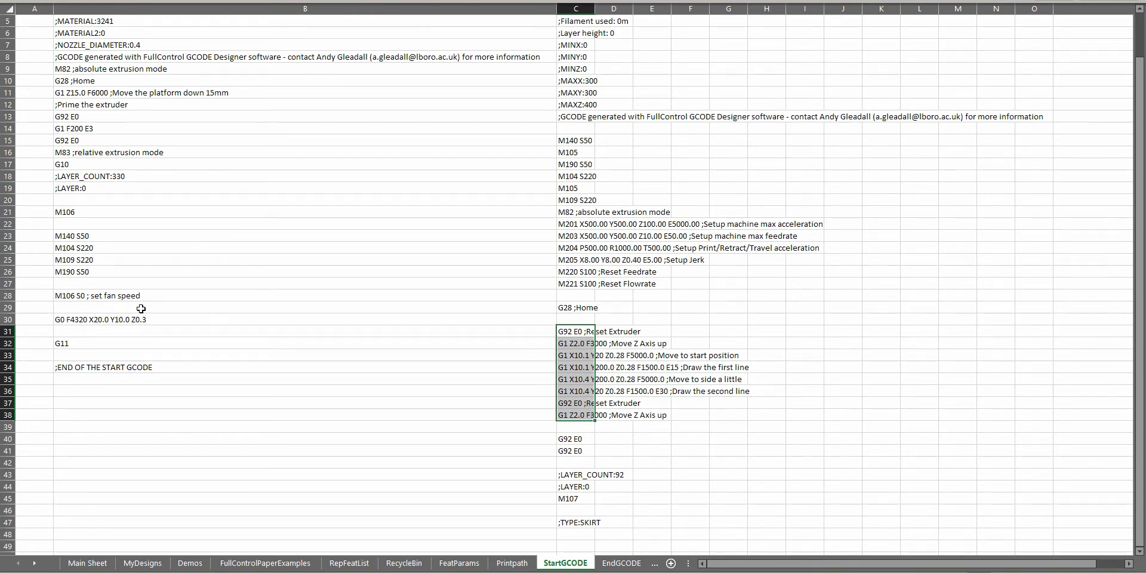
pyautogui.click(123, 320)
pyautogui.hotkey('ctrl', 'c')
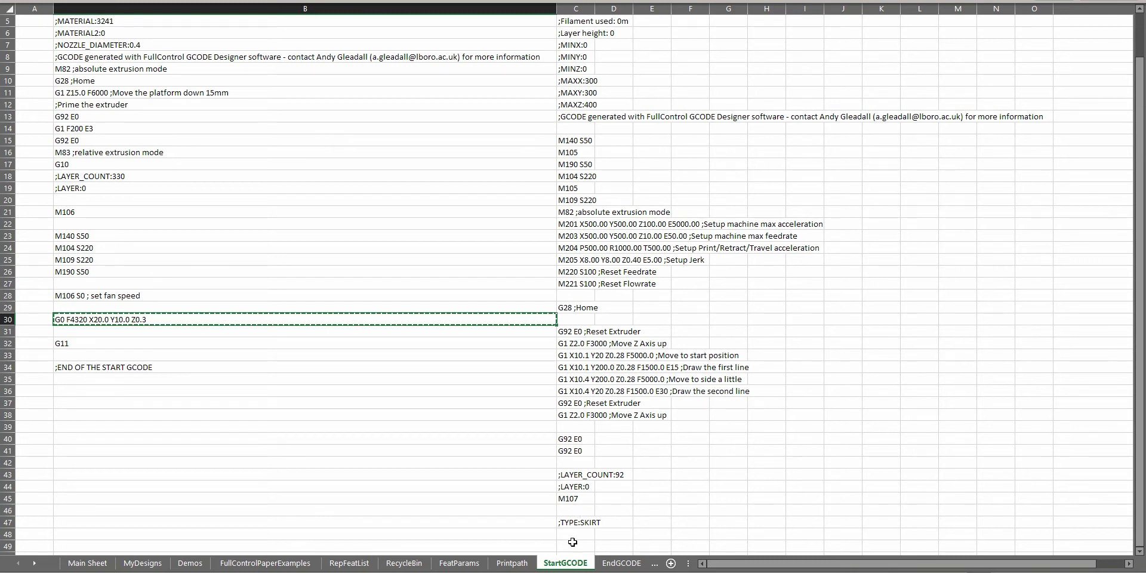
pyautogui.click(575, 523)
pyautogui.hotkey('ctrl', 'v')
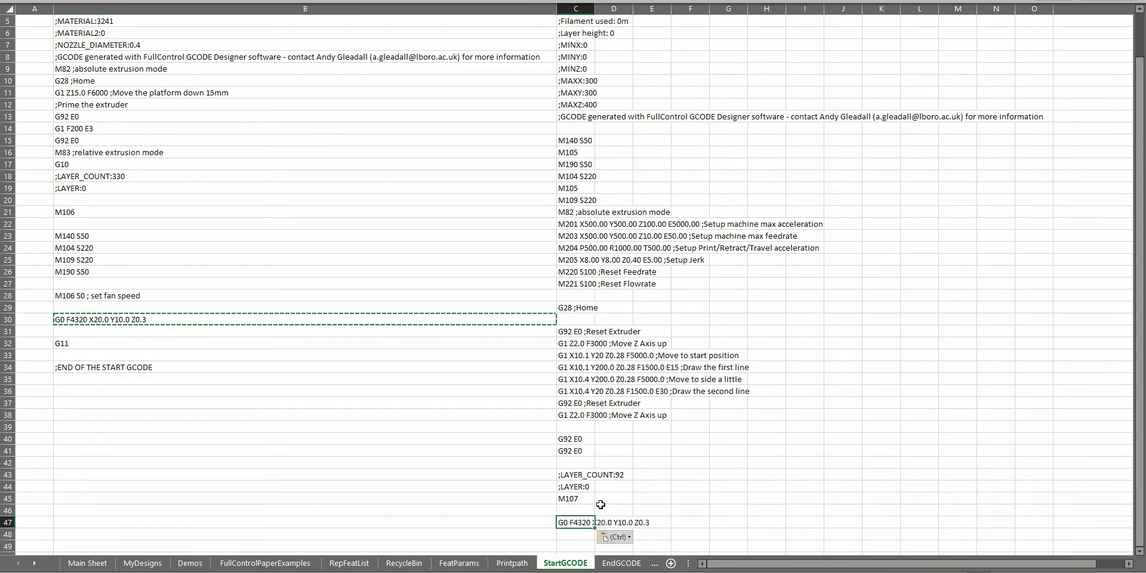
pyautogui.moveTo(582, 486); pyautogui.dragTo(584, 476)
pyautogui.press('Delete')
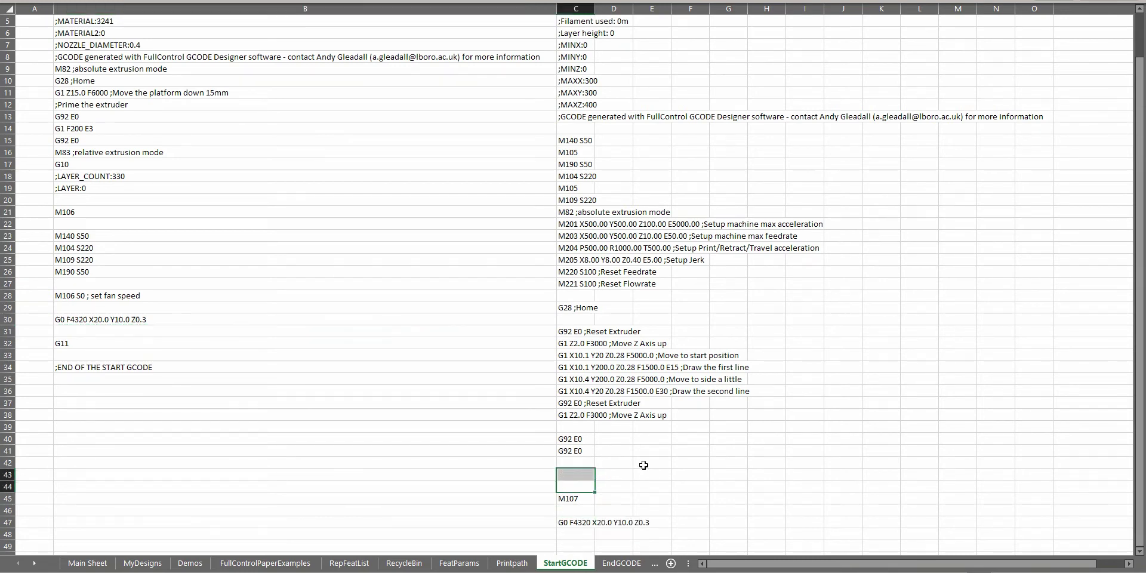
# - Compare the position move in C47 with the Start X, Start Y and Start Z settings on the Main Sheet
pyautogui.click(587, 519)
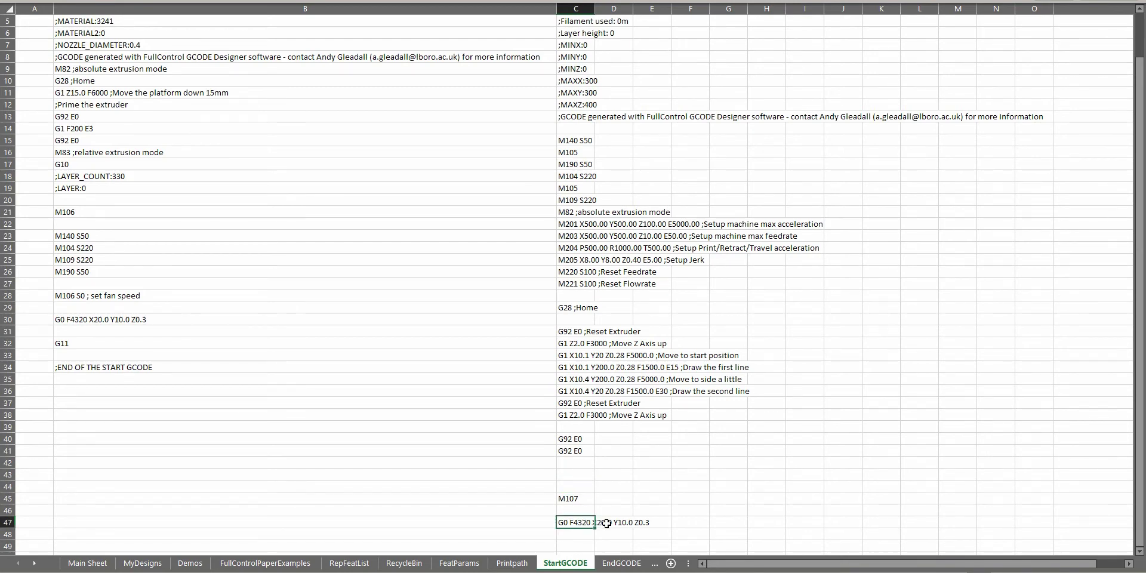
pyautogui.click(89, 563)
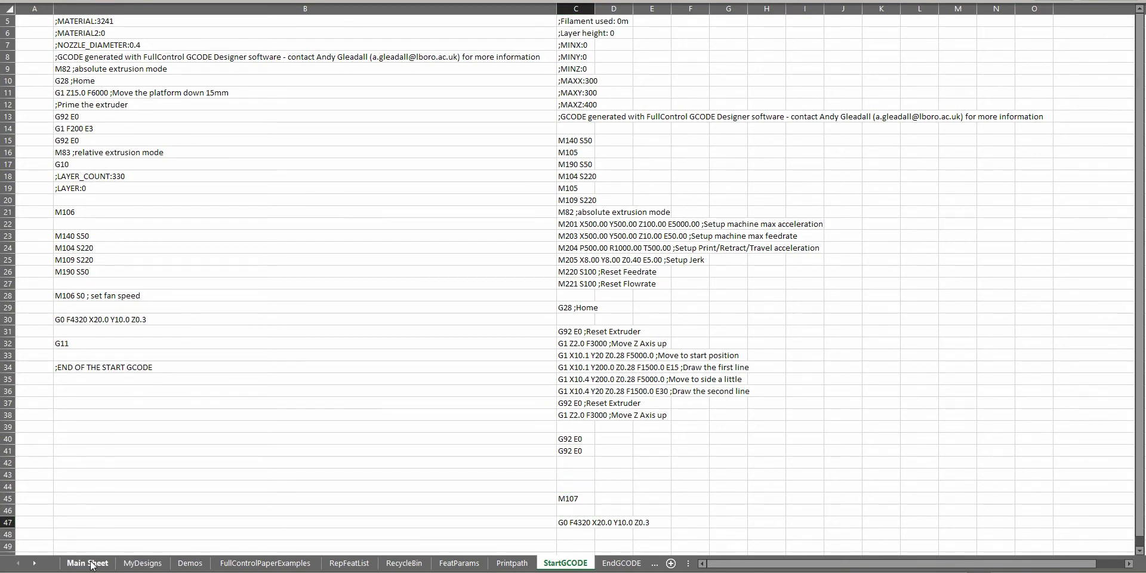
pyautogui.moveTo(958, 251); pyautogui.dragTo(958, 267)
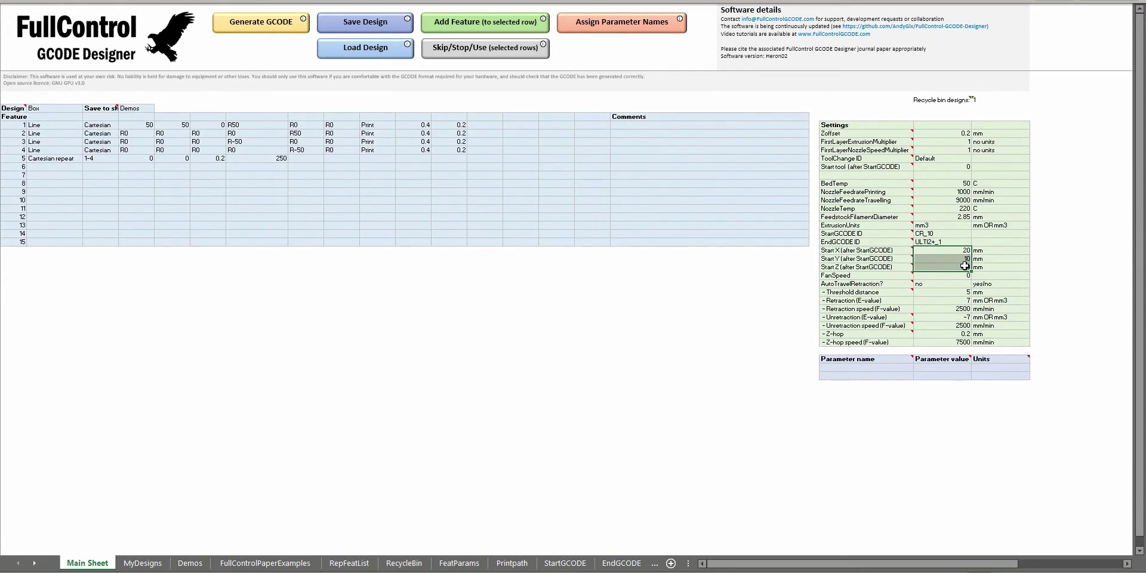
pyautogui.click(958, 266)
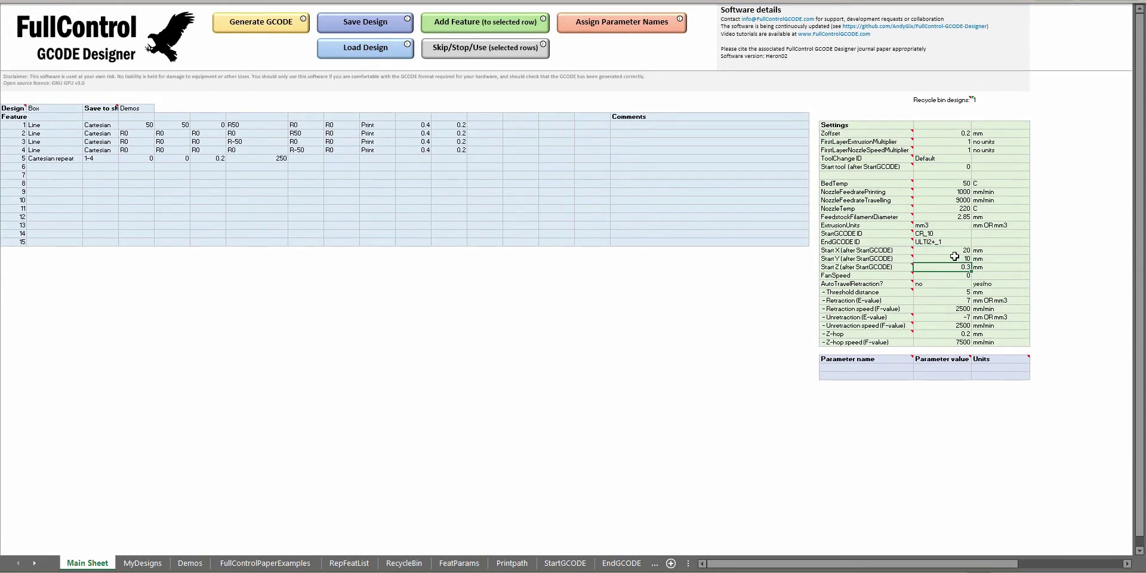
pyautogui.click(955, 257)
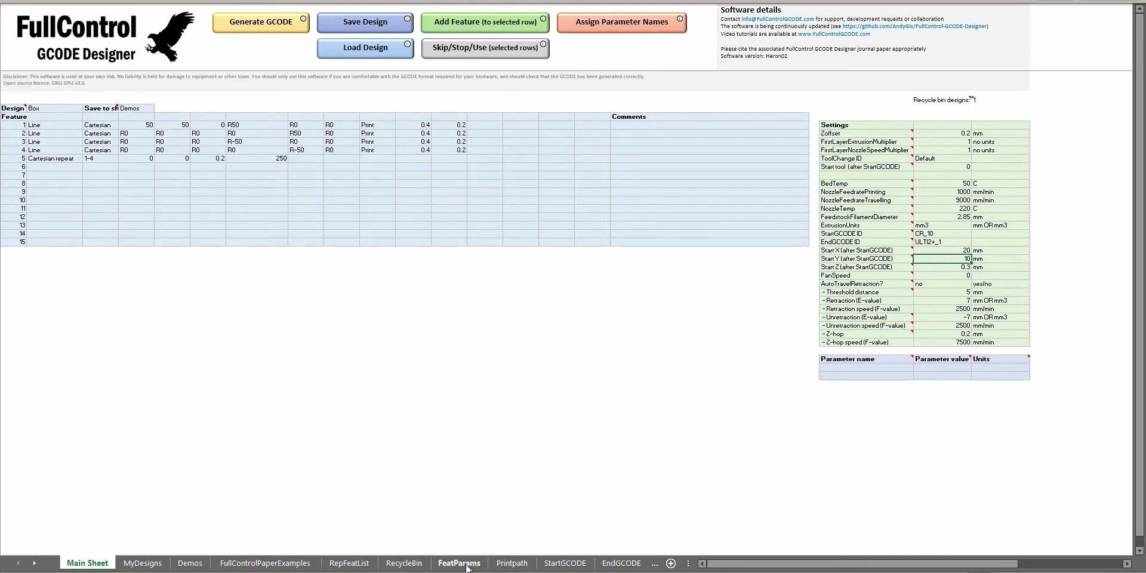
pyautogui.click(565, 562)
pyautogui.click(638, 439)
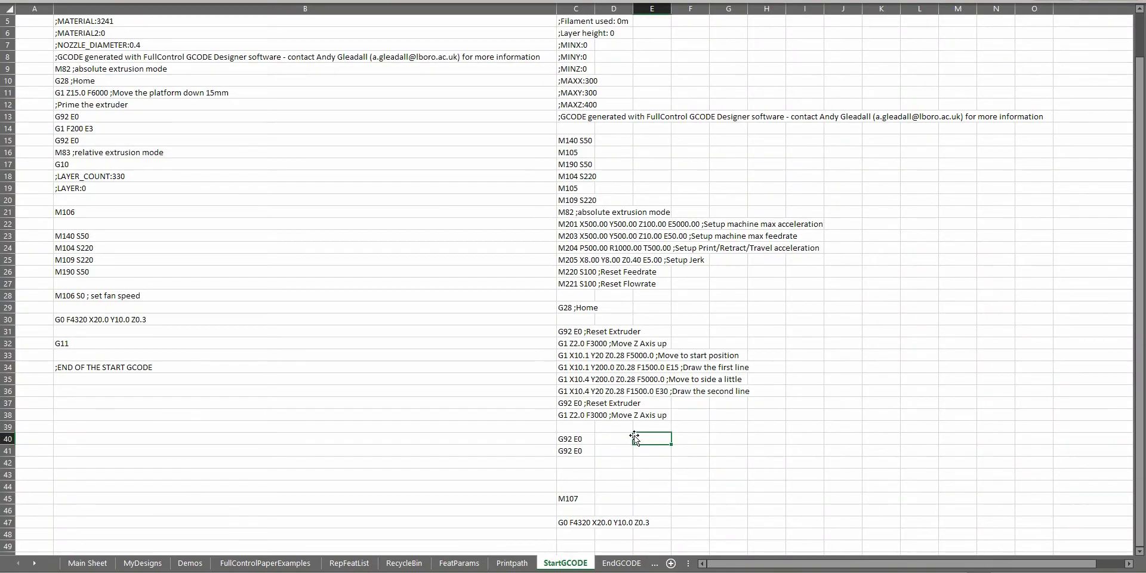
# - Check the Main Sheet FanSpeed setting and copy the ULTI2+ fan speed command B28 over M107 in C45
pyautogui.click(577, 499)
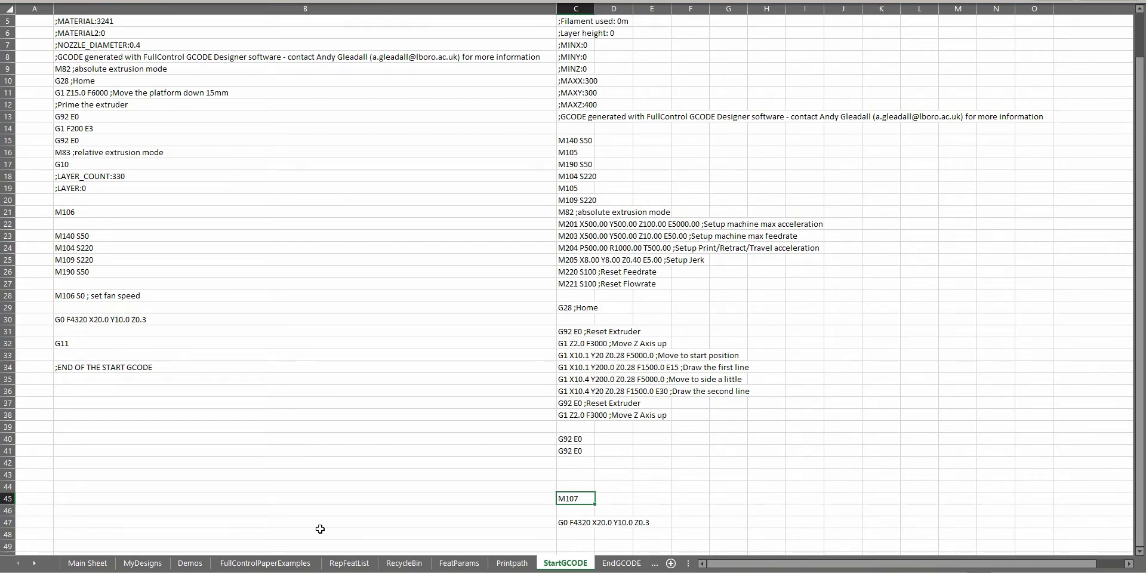
pyautogui.click(87, 562)
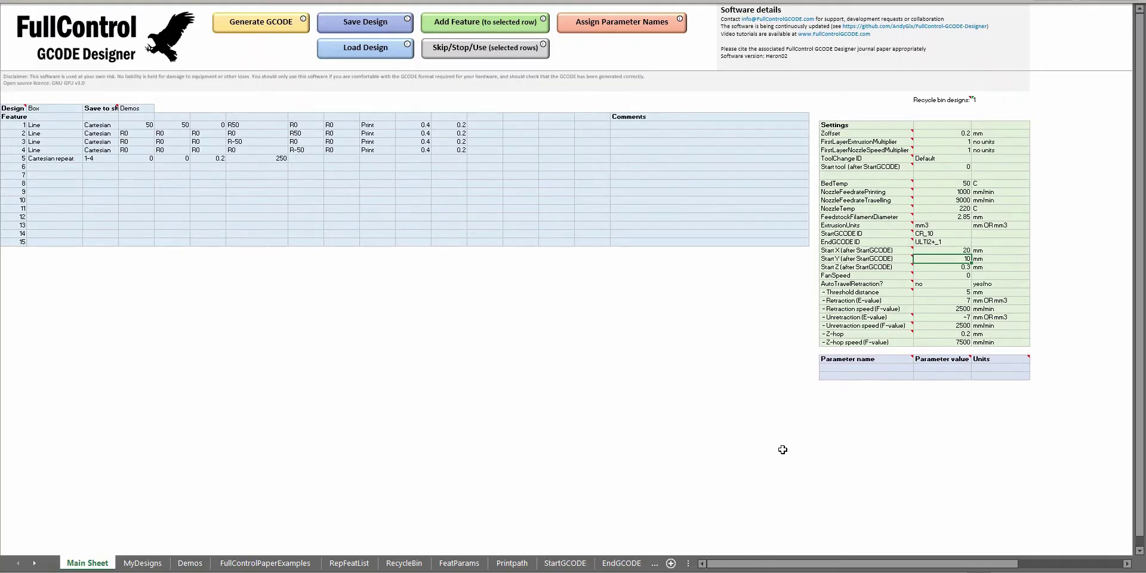
pyautogui.click(953, 275)
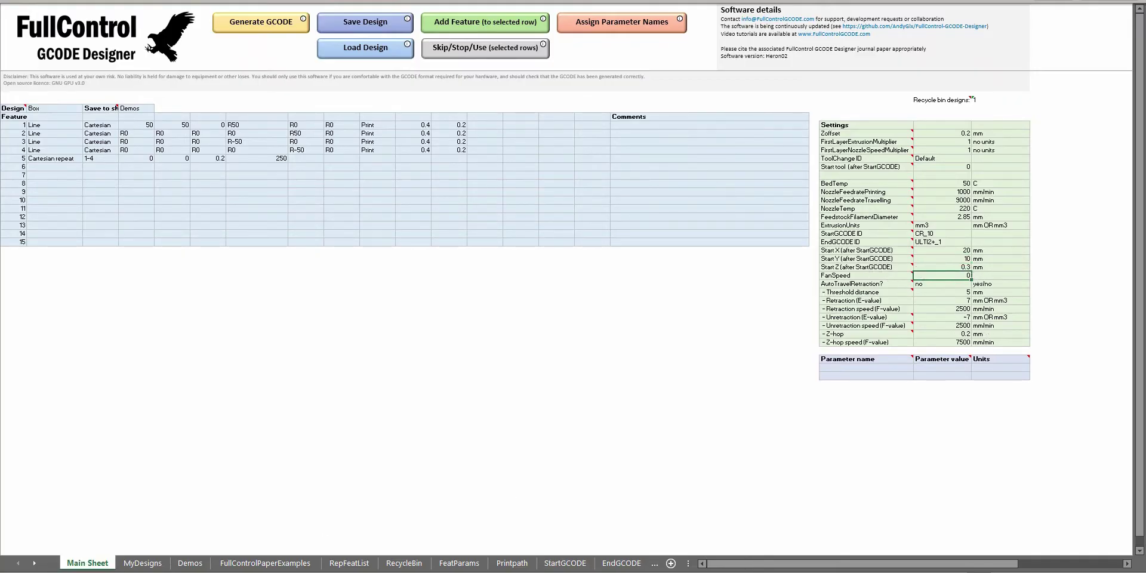
pyautogui.click(565, 563)
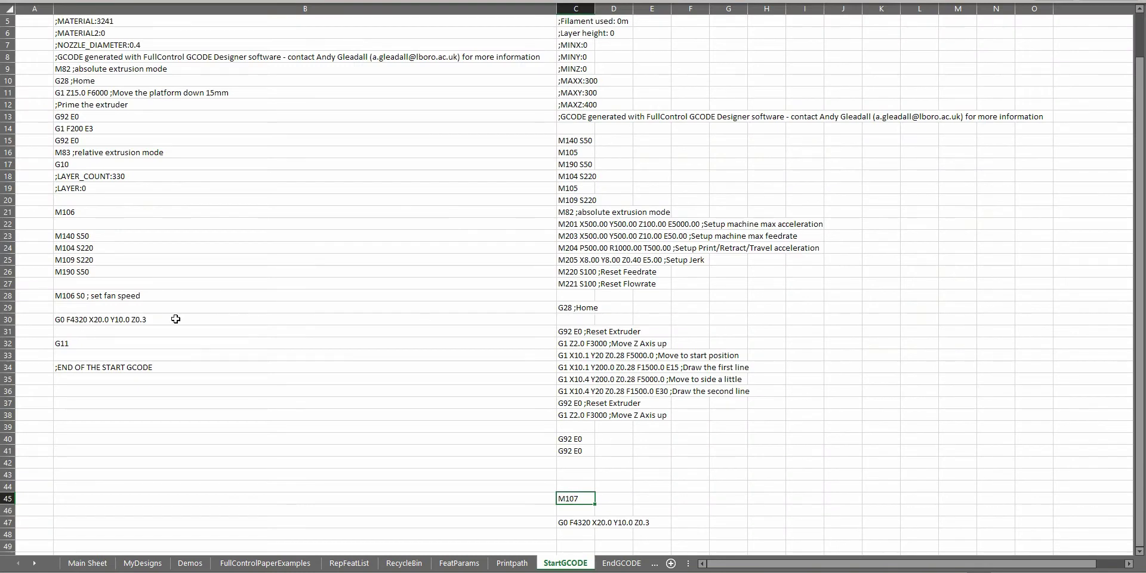
pyautogui.click(99, 298)
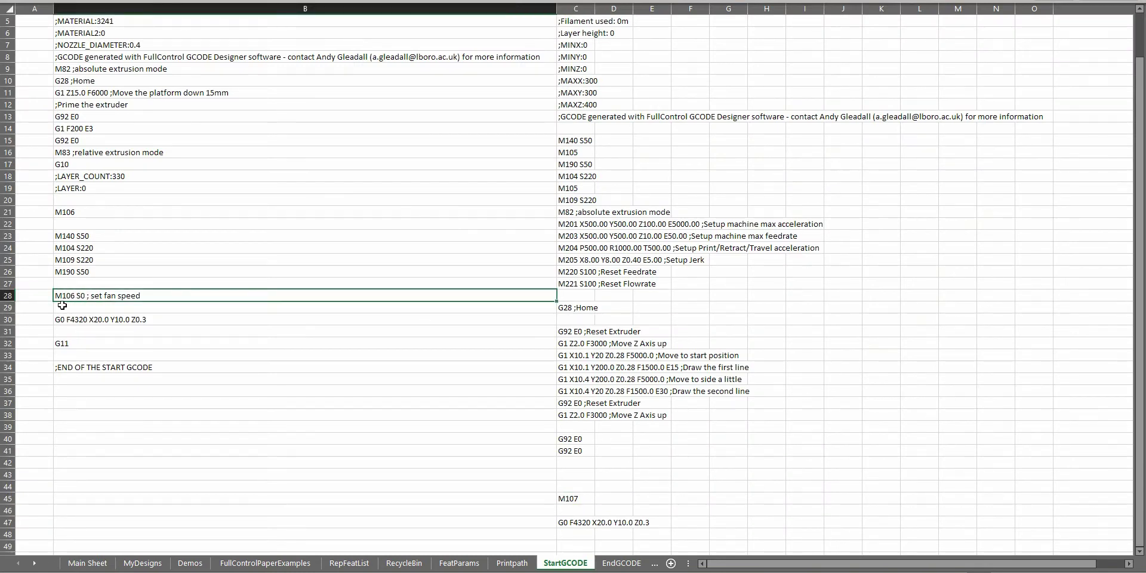
pyautogui.hotkey('ctrl', 'c')
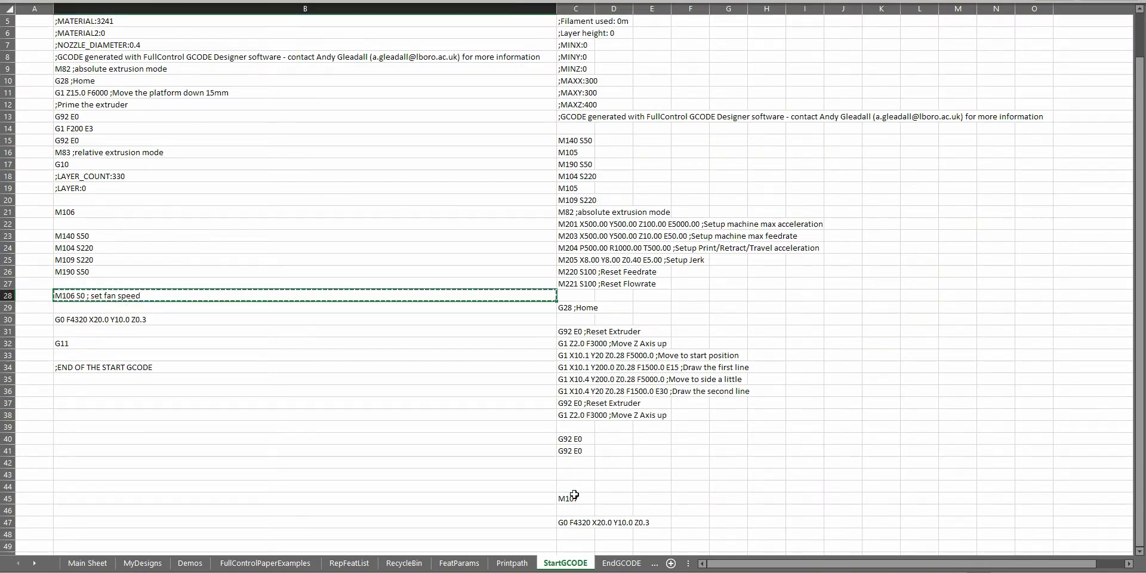
pyautogui.click(582, 499)
pyautogui.hotkey('ctrl', 'v')
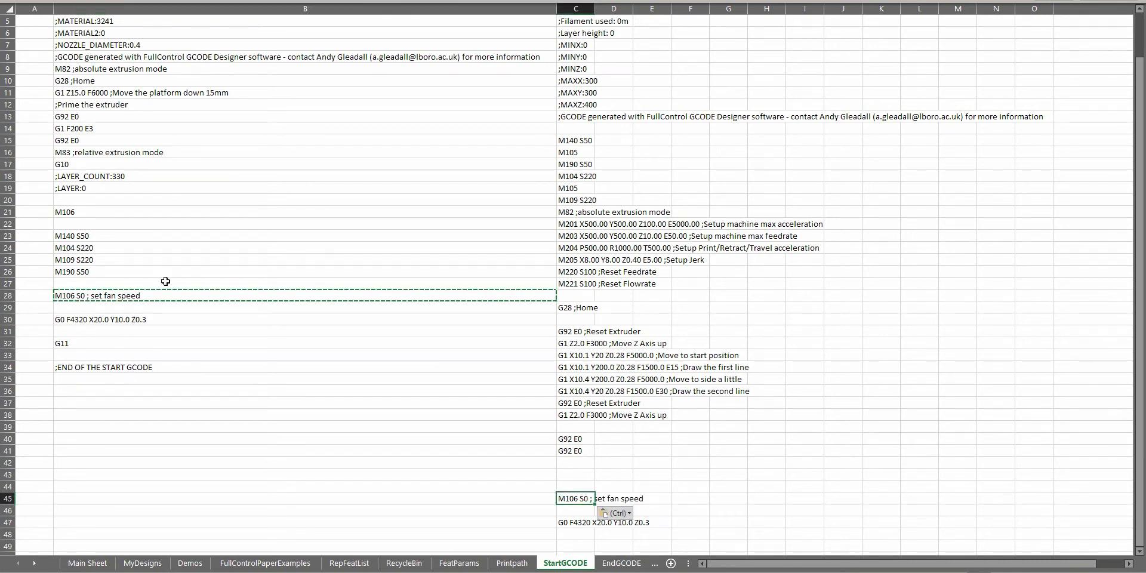
# - Copy the M83 relative extrusion mode line from B16 into C43 of the CR_10 column
pyautogui.click(86, 154)
pyautogui.hotkey('ctrl', 'c')
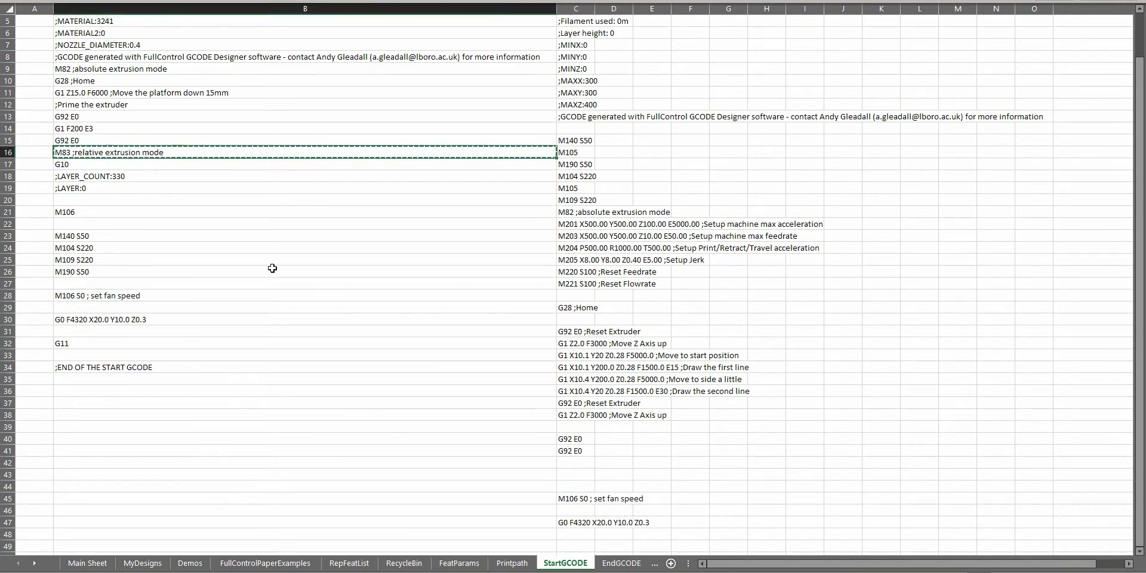
pyautogui.click(575, 477)
pyautogui.hotkey('ctrl', 'v')
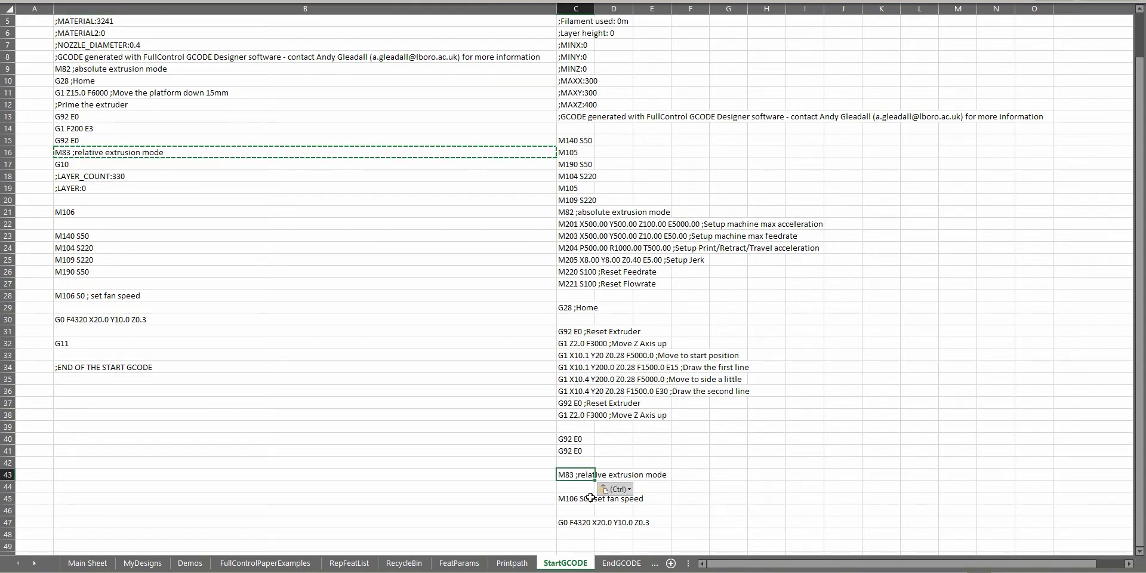
# - Copy the ;END OF THE START GCODE comment from B34 into C50 of the CR_10 column
pyautogui.click(102, 367)
pyautogui.hotkey('ctrl', 'c')
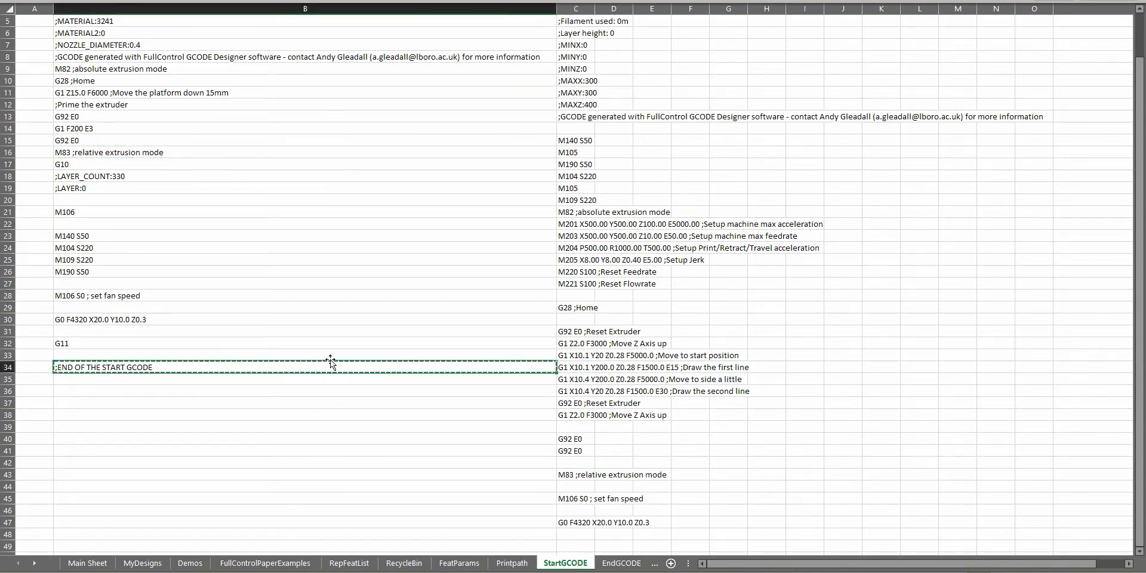
pyautogui.scroll(-3, 351, 362)
pyautogui.click(575, 440)
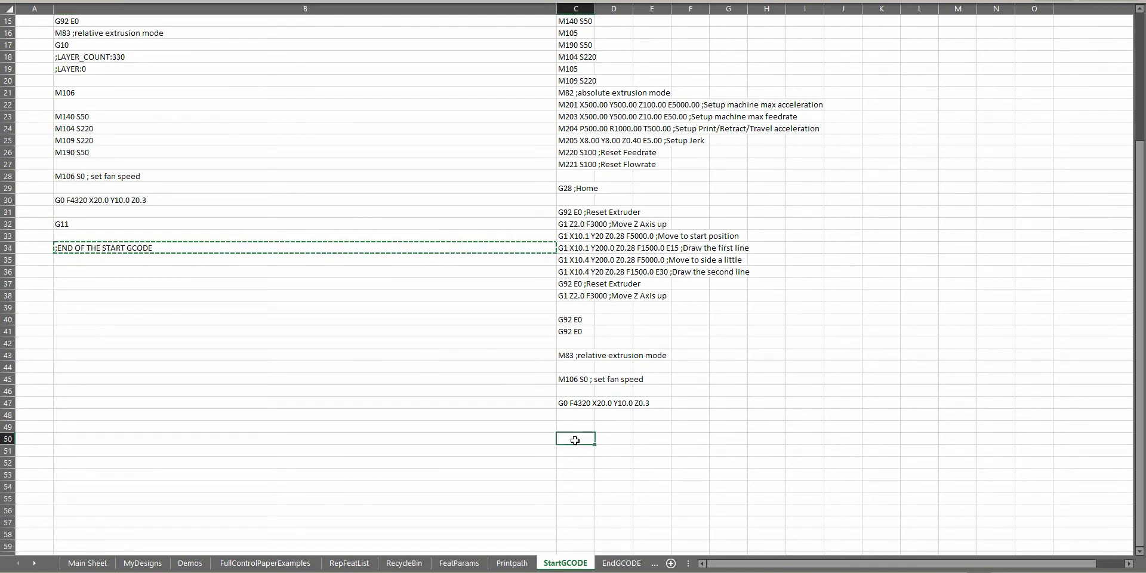
pyautogui.hotkey('ctrl', 'v')
pyautogui.click(568, 485)
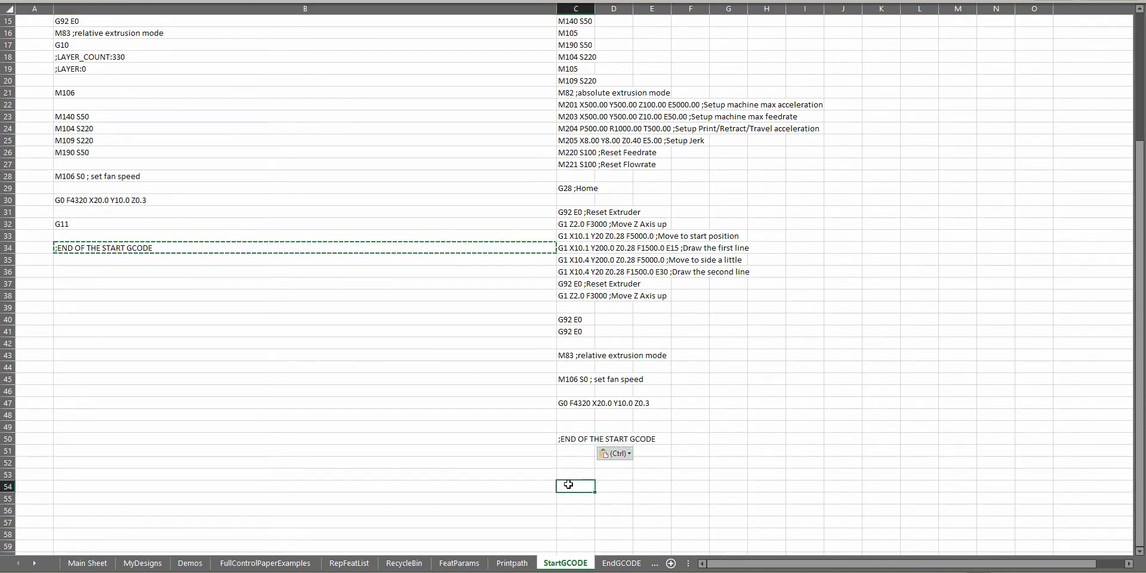
pyautogui.doubleClick(590, 483)
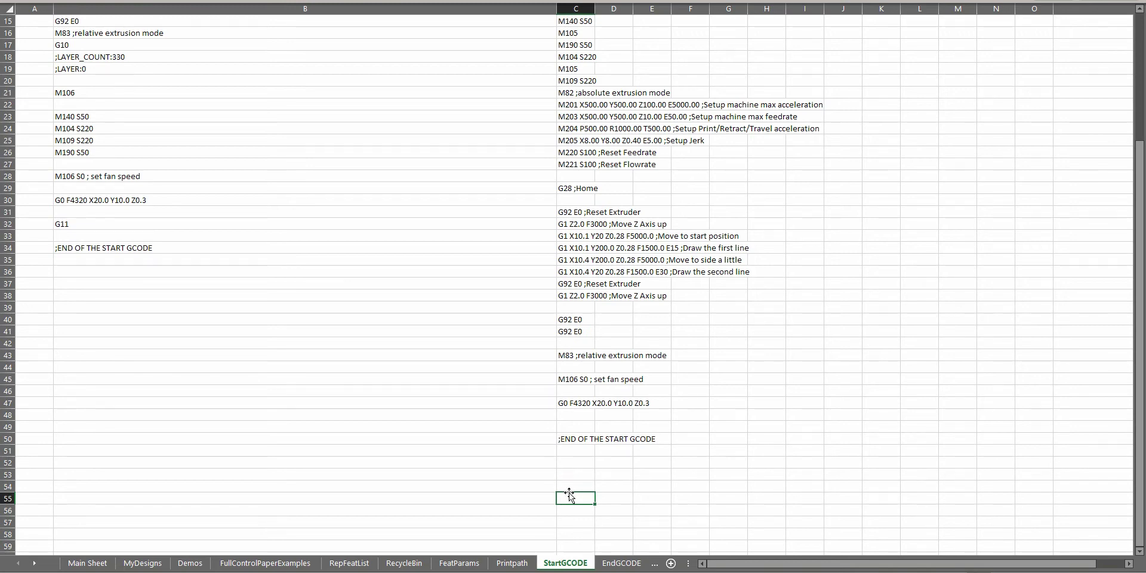
pyautogui.moveTo(570, 487); pyautogui.dragTo(571, 54)
pyautogui.scroll(-2, 609, 342)
pyautogui.scroll(-3, 609, 342)
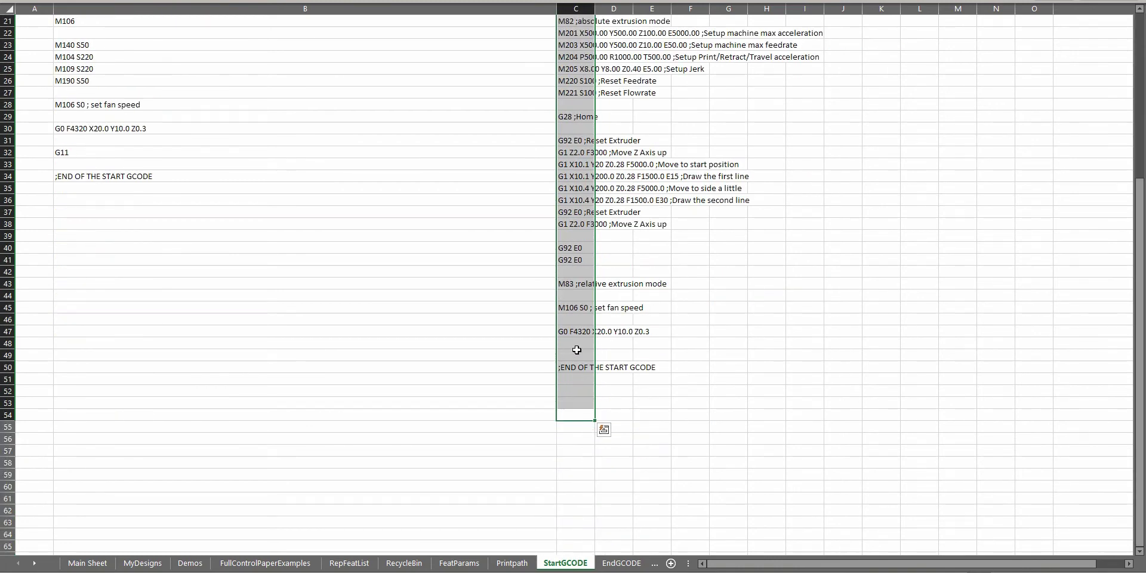
pyautogui.click(583, 368)
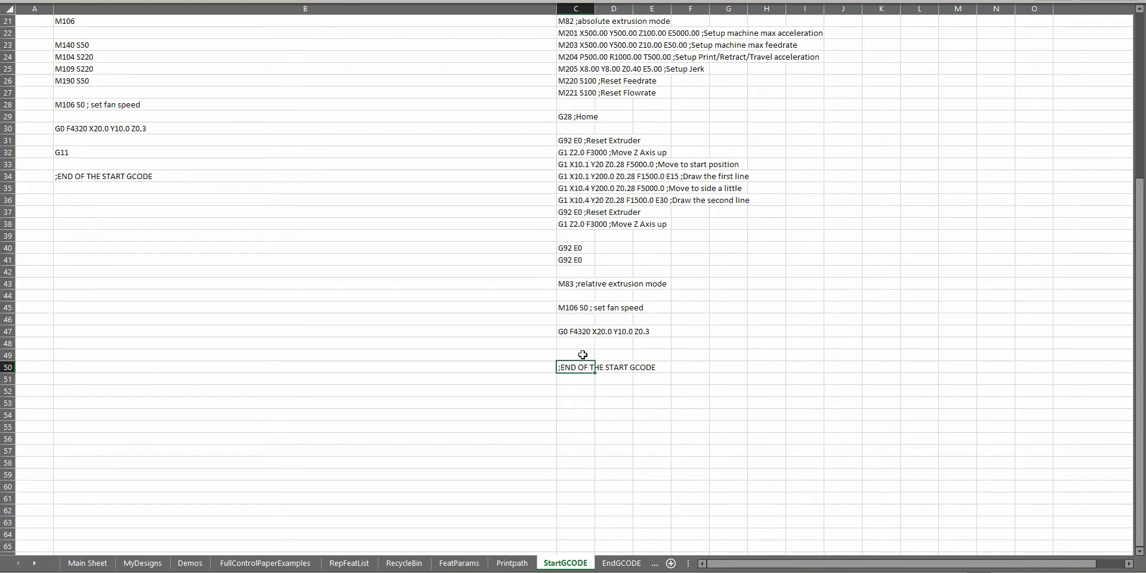
# - Set FanSpeed to 255 in the Main Sheet settings and check the linked M106 command in StartGCODE cell C45
pyautogui.click(579, 307)
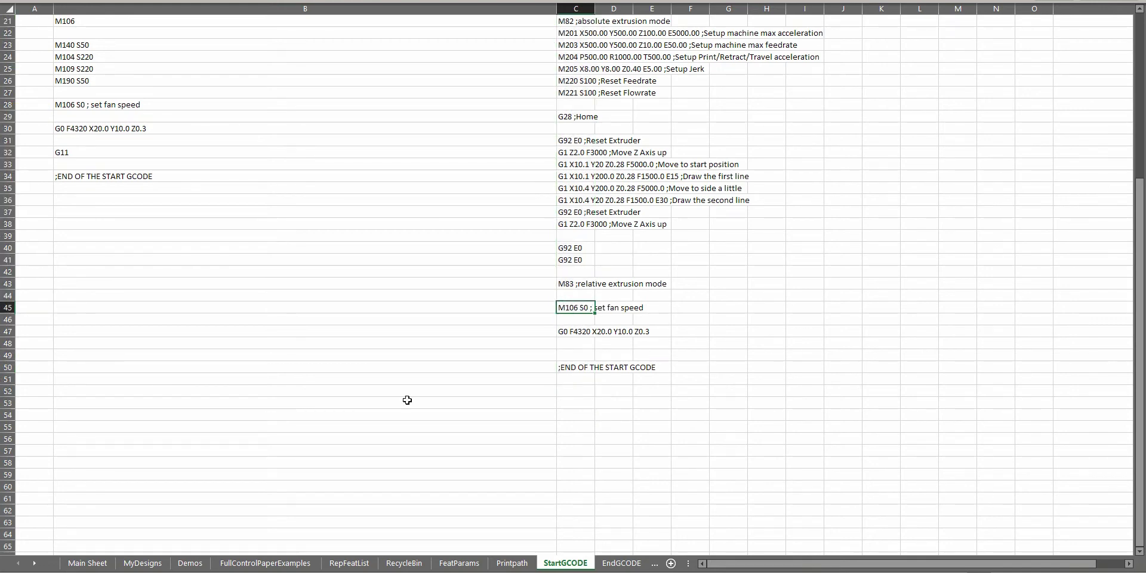
pyautogui.click(79, 563)
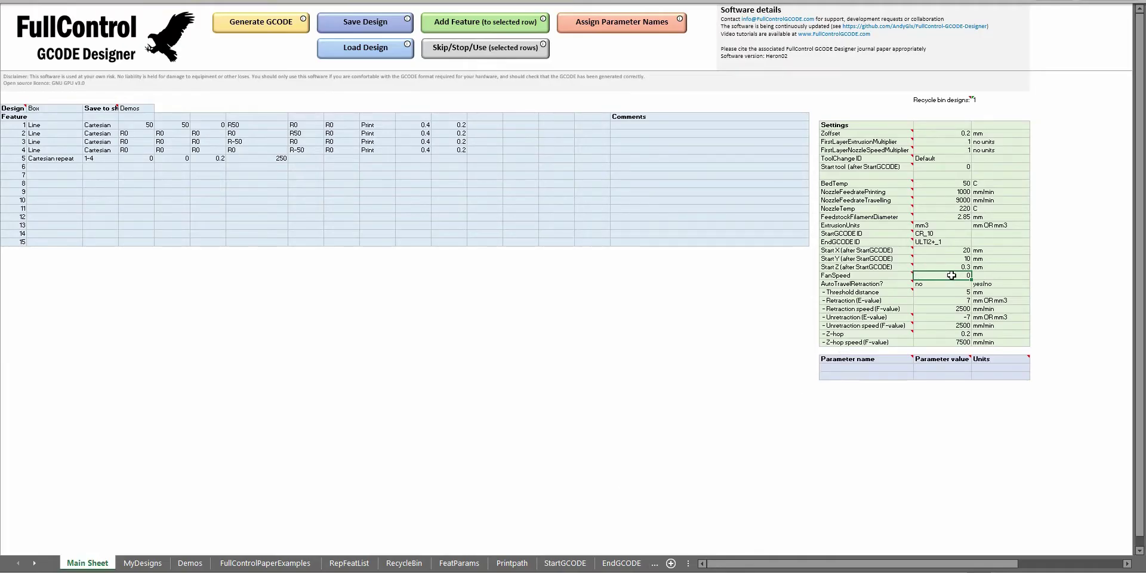
pyautogui.press('Return')
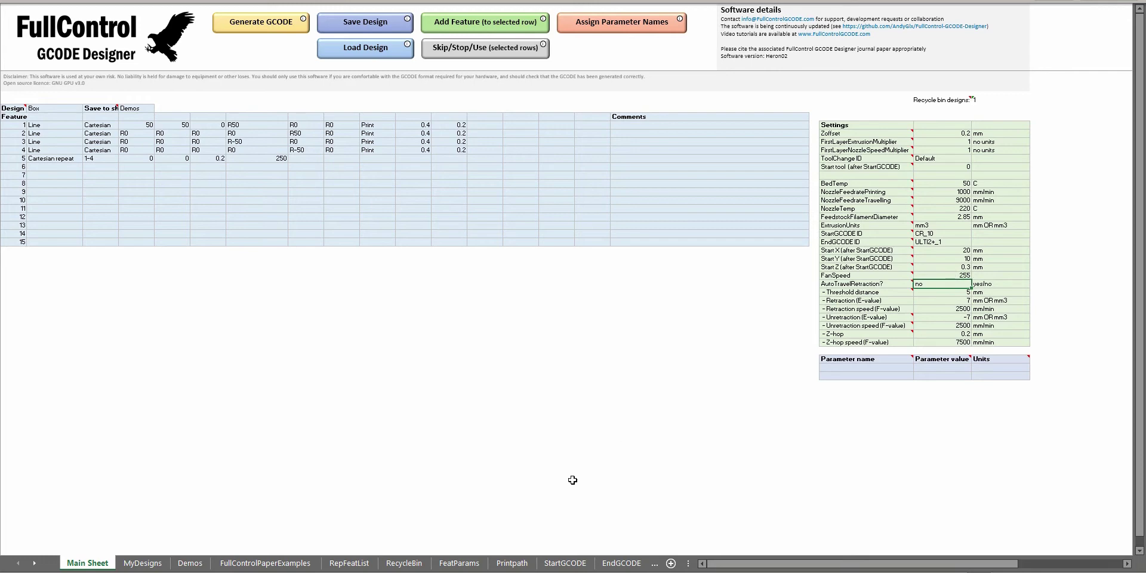
pyautogui.click(565, 563)
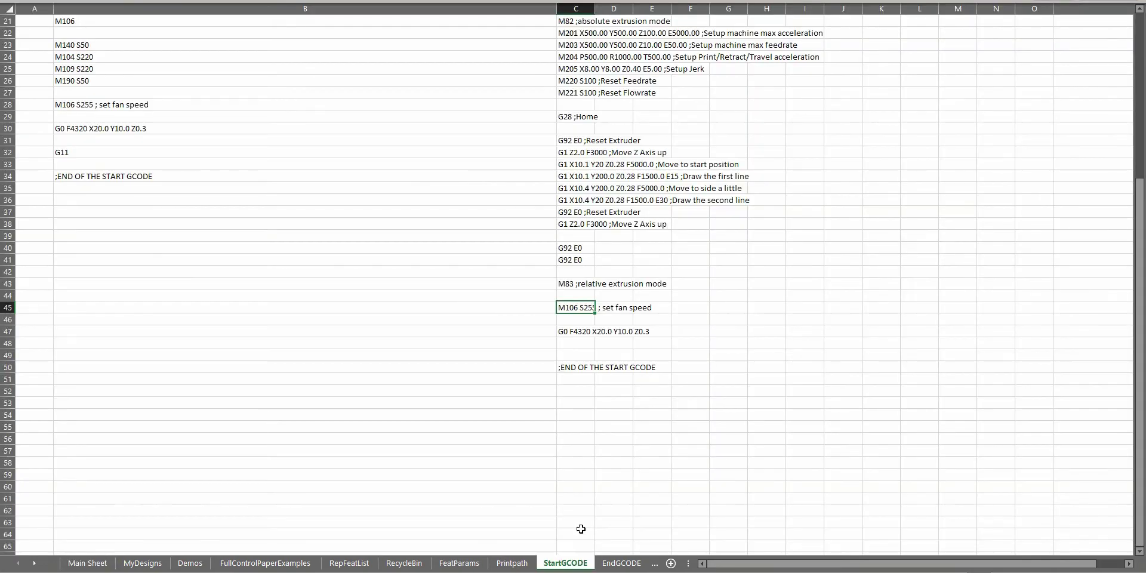
pyautogui.click(596, 320)
pyautogui.click(585, 307)
# - Review the top of the CR_10 start code and the BedTemp and NozzleTemp settings on the Main Sheet
pyautogui.scroll(7, 584, 322)
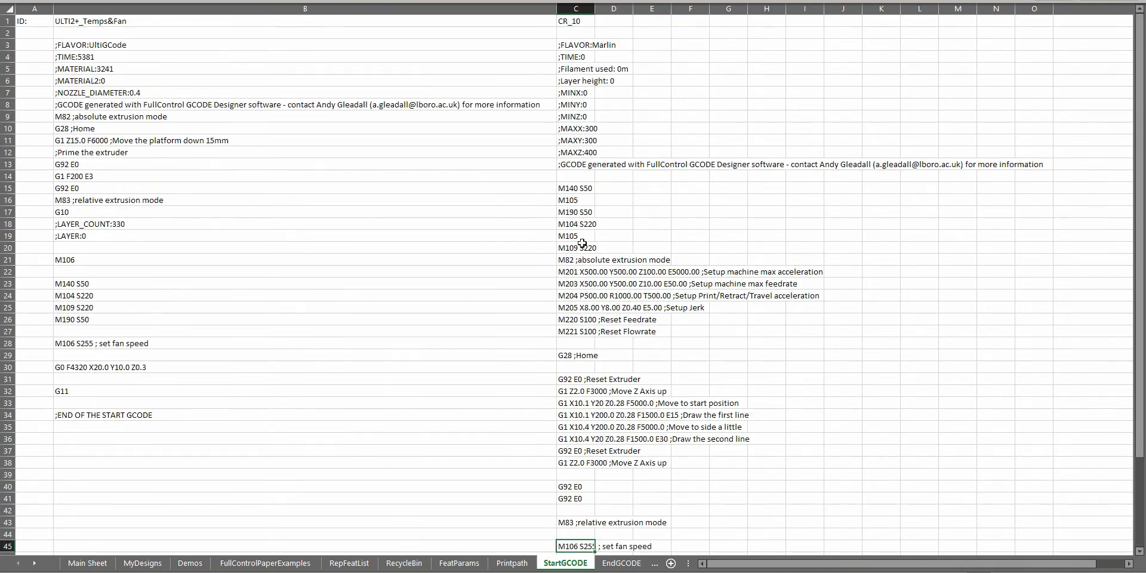
pyautogui.click(87, 563)
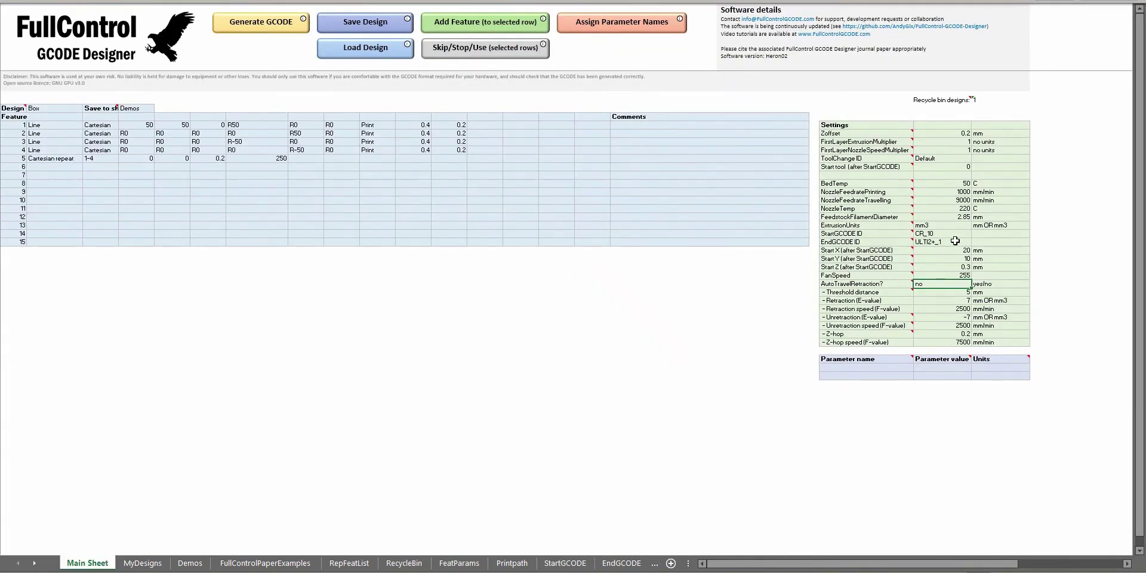
pyautogui.click(953, 185)
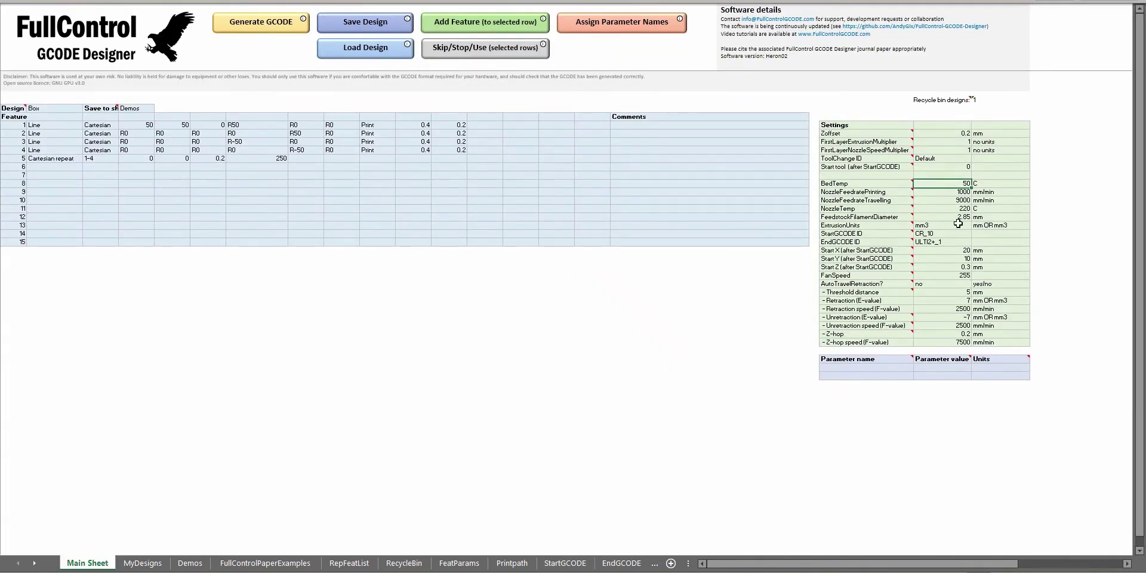
pyautogui.click(955, 209)
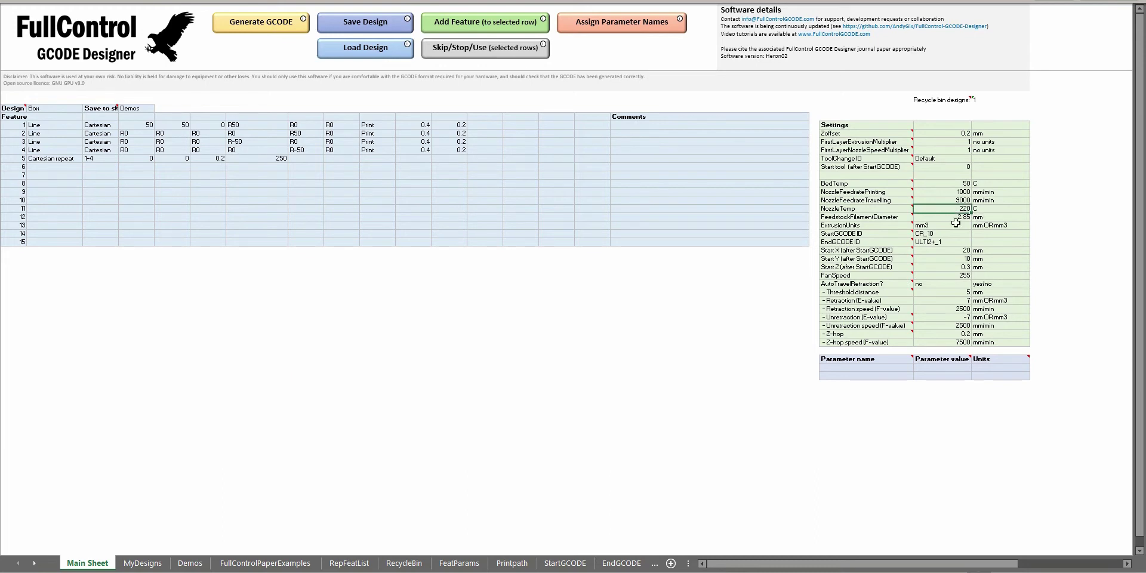
# - Set FeedstockFilamentDiameter to 1.75 mm and ExtrusionUnits to mm in the Main Sheet settings
pyautogui.click(936, 234)
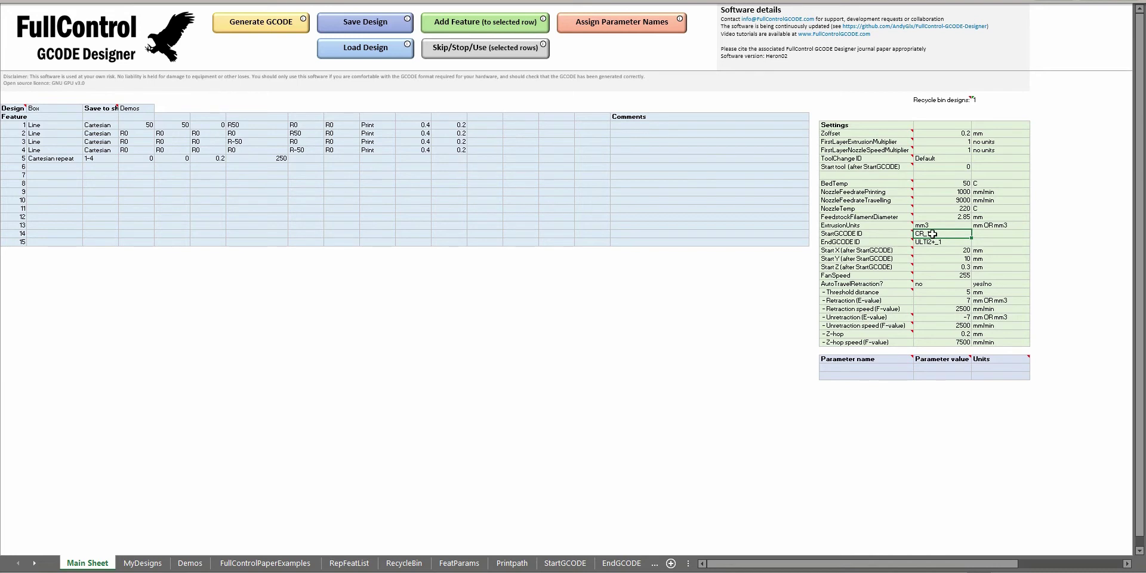
pyautogui.click(956, 275)
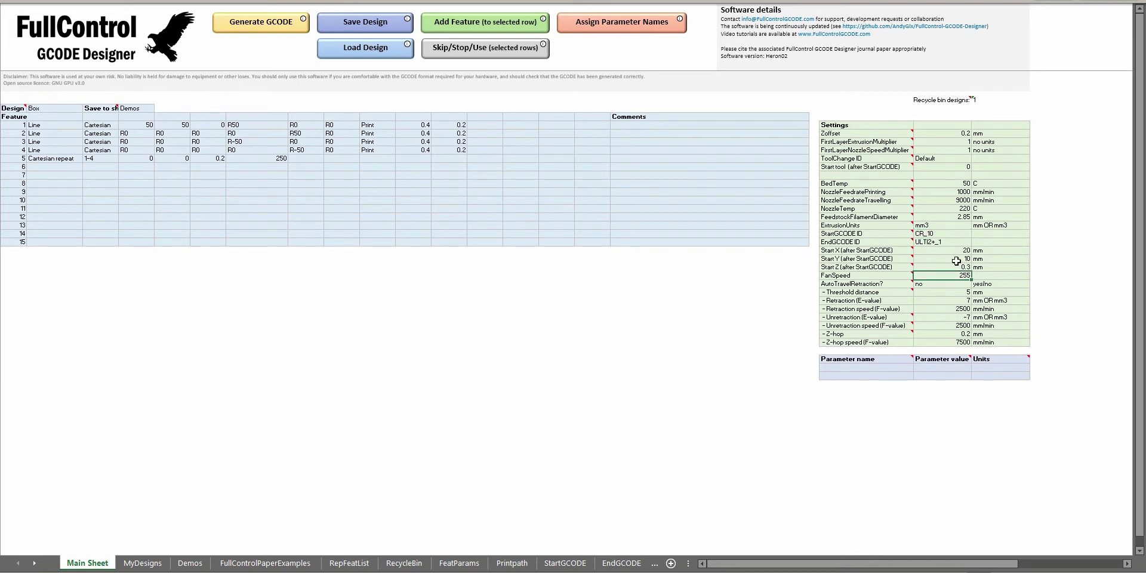
pyautogui.moveTo(955, 250); pyautogui.dragTo(959, 270)
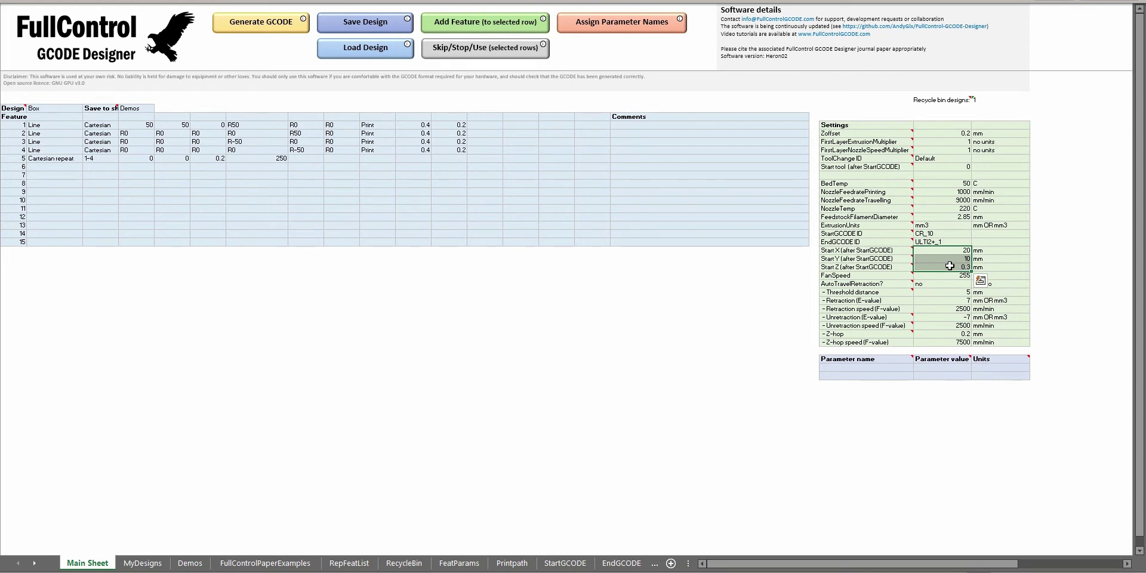
pyautogui.click(952, 218)
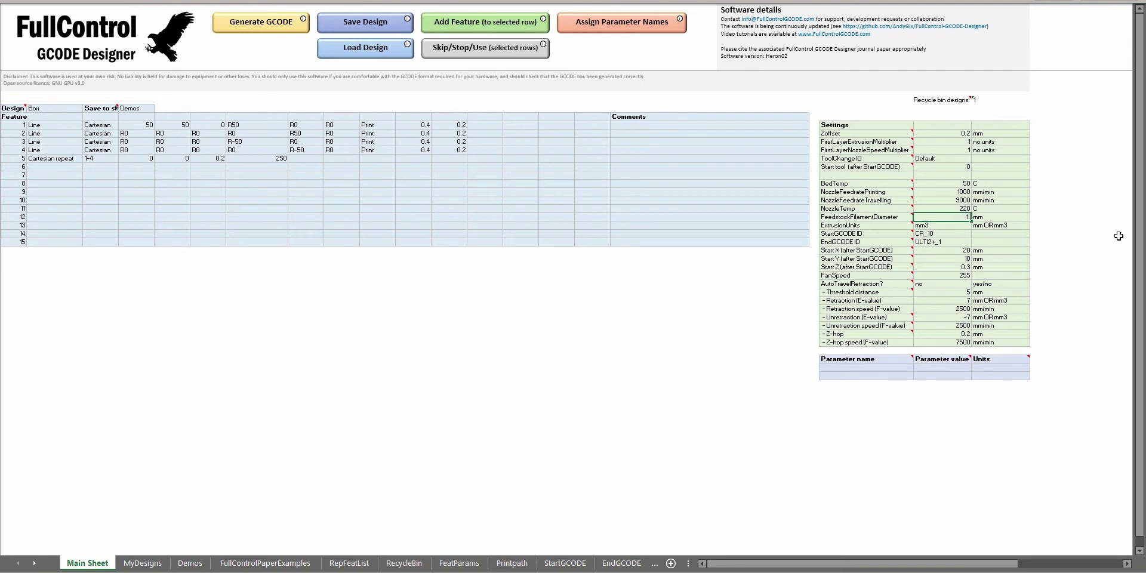
pyautogui.press('Return')
pyautogui.press('Return')
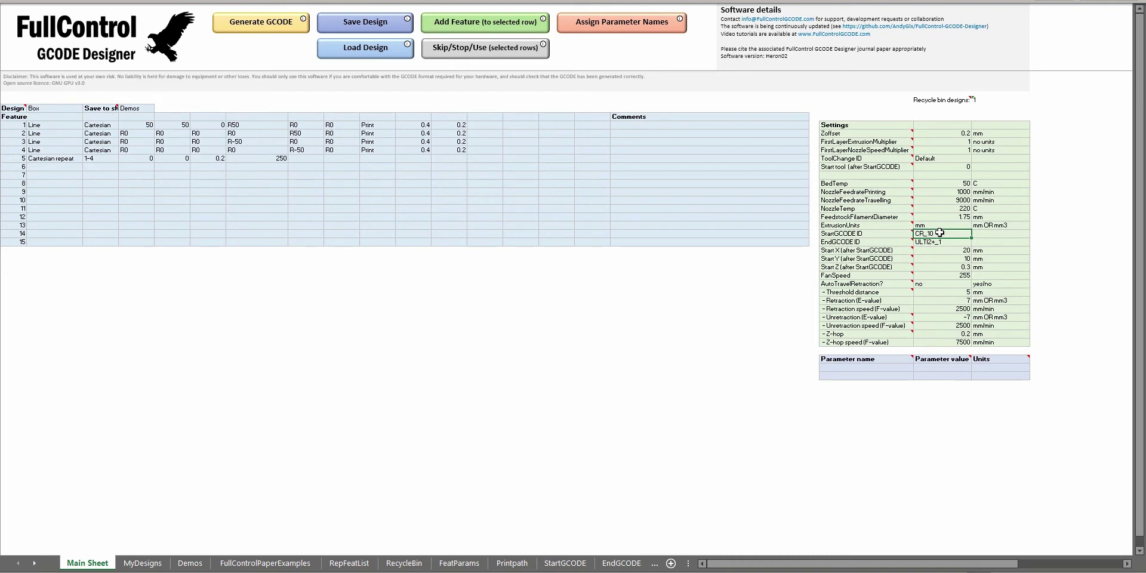
# - Review the full CR_10 start code column on the StartGCODE sheet
pyautogui.click(565, 563)
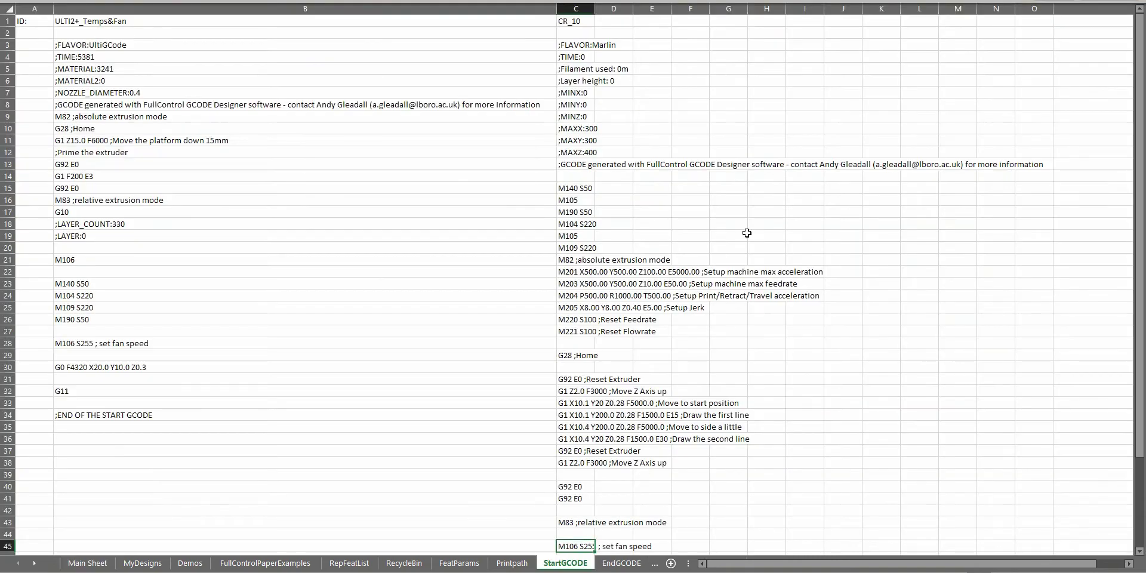
pyautogui.moveTo(573, 44); pyautogui.dragTo(582, 555)
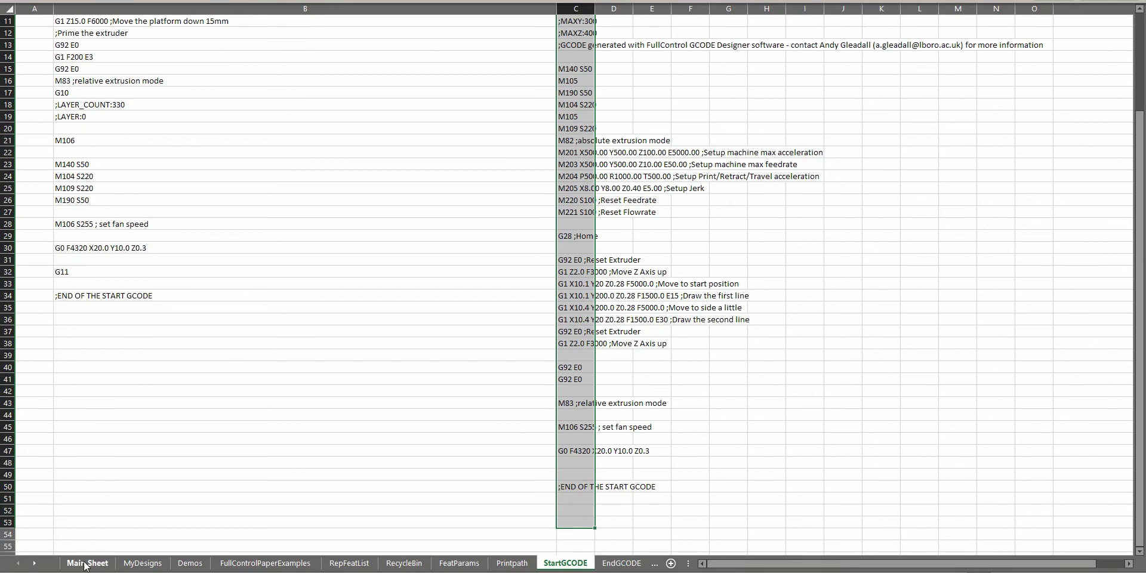
pyautogui.click(578, 344)
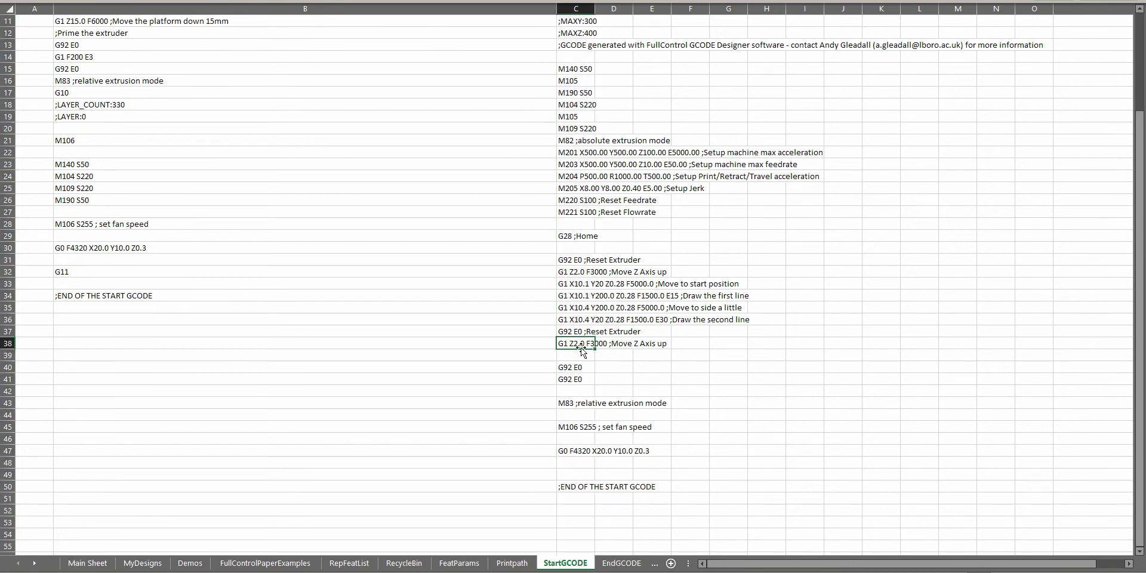
pyautogui.scroll(3, 601, 415)
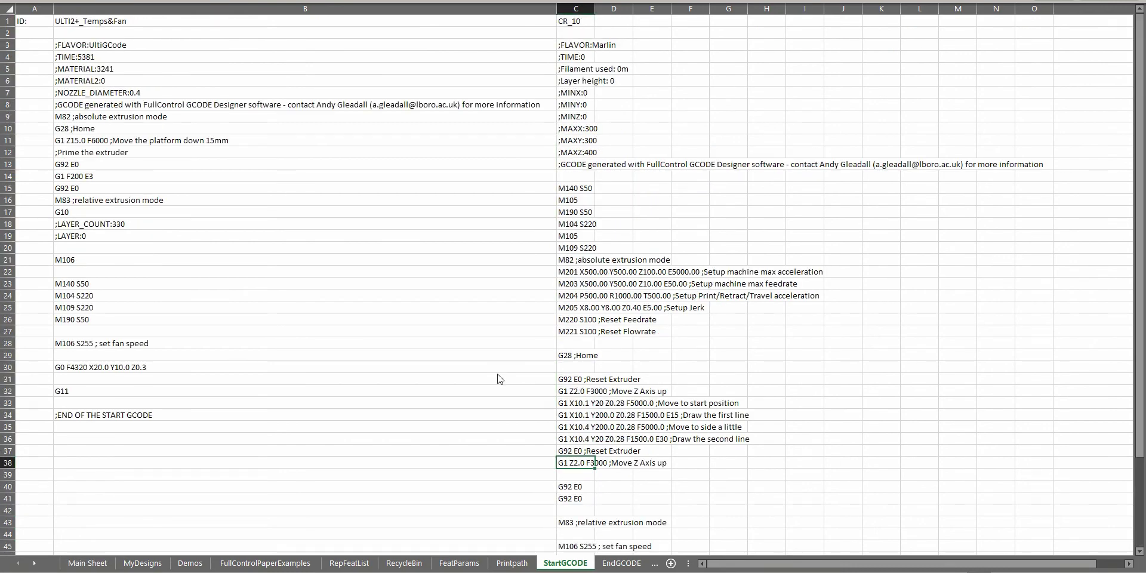
# - Switch to CCR10_Hinged_Box.gcode in Notepad and copy the end code from the G1 F2700 E1143.72759 line to the end of the file
pyautogui.hotkey('alt', 'Tab')
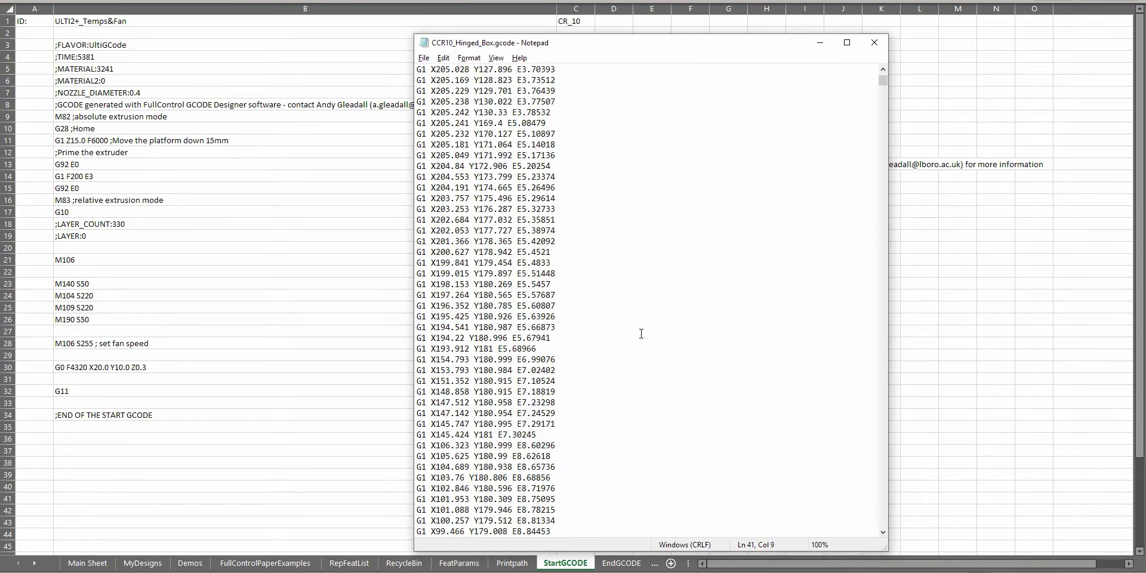
pyautogui.moveTo(883, 79); pyautogui.dragTo(876, 522)
pyautogui.click(659, 392)
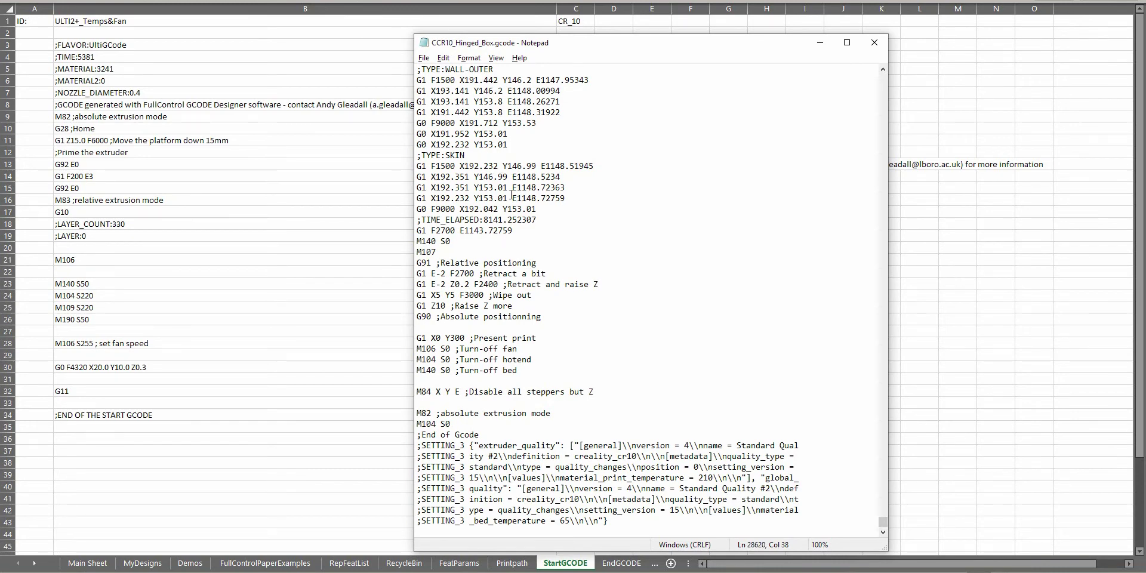
pyautogui.moveTo(499, 211); pyautogui.dragTo(562, 232)
pyautogui.click(552, 219)
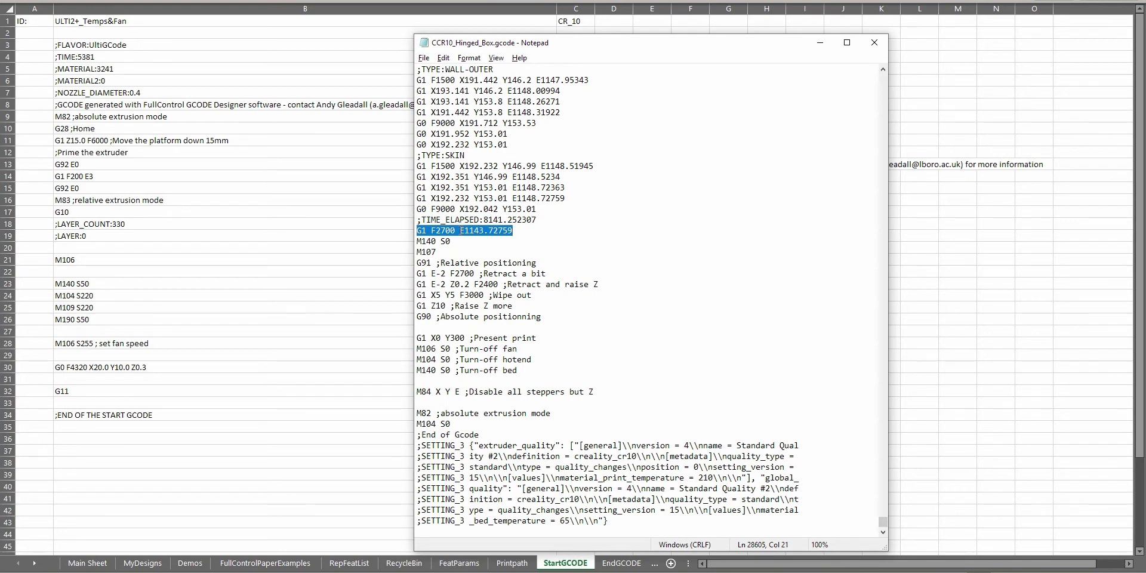
pyautogui.click(460, 230)
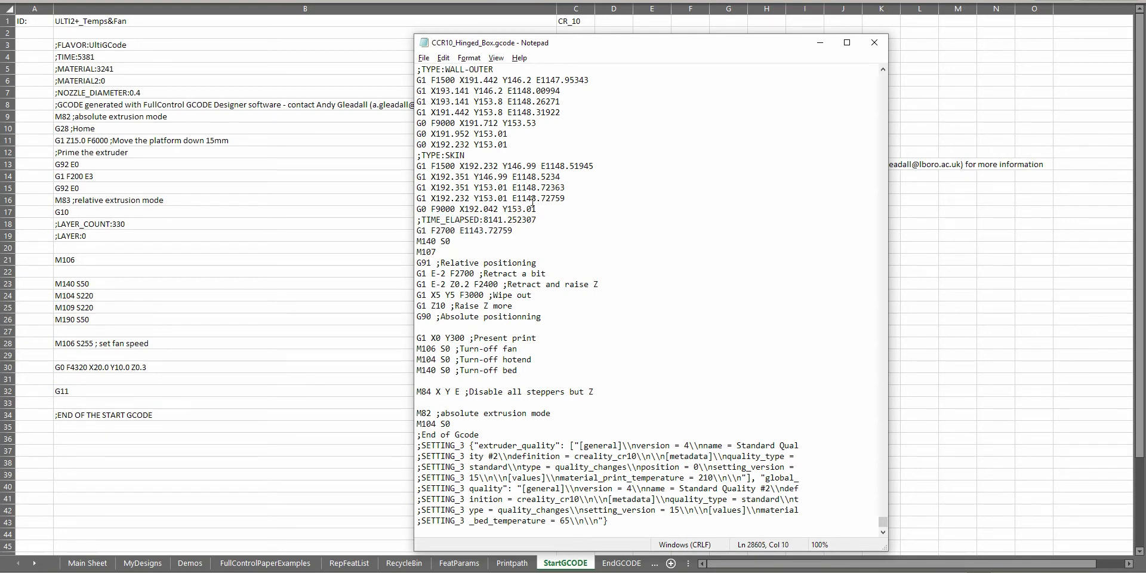
pyautogui.moveTo(522, 198); pyautogui.dragTo(537, 199)
pyautogui.click(484, 231)
pyautogui.moveTo(417, 230); pyautogui.dragTo(421, 533)
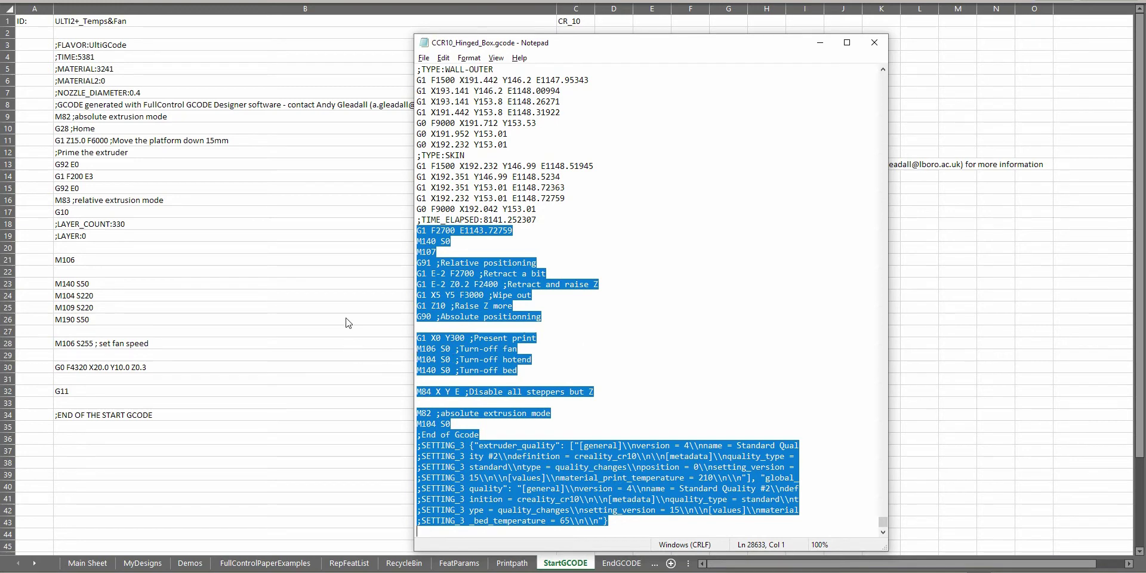
# - Widen column B of the EndGCODE sheet and paste the copied Cura end code into column C starting at C5
pyautogui.click(394, 391)
pyautogui.click(622, 563)
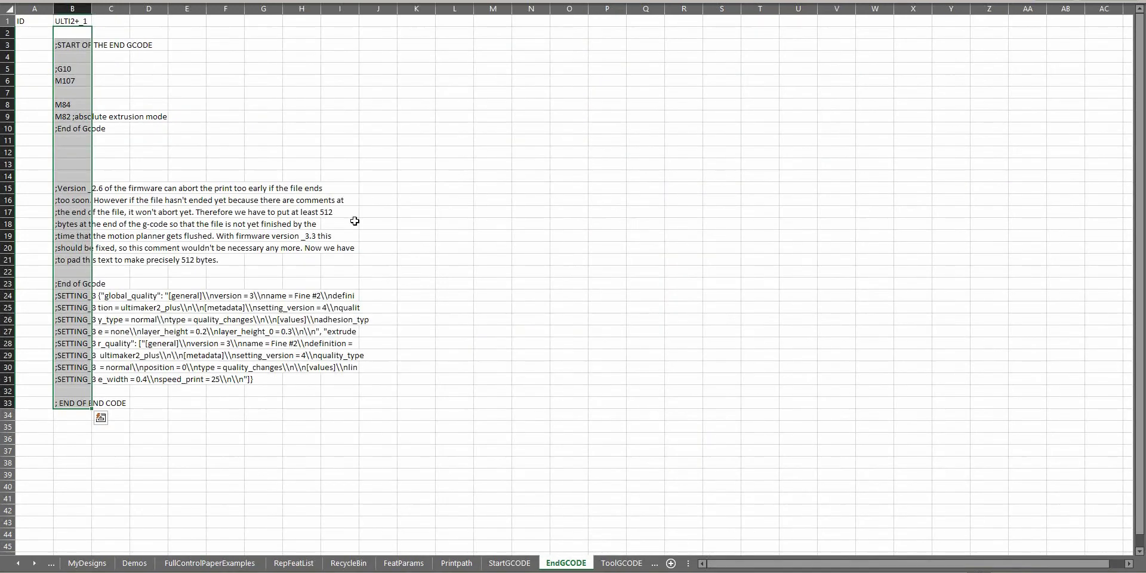
pyautogui.moveTo(92, 7); pyautogui.dragTo(386, 21)
pyautogui.click(401, 69)
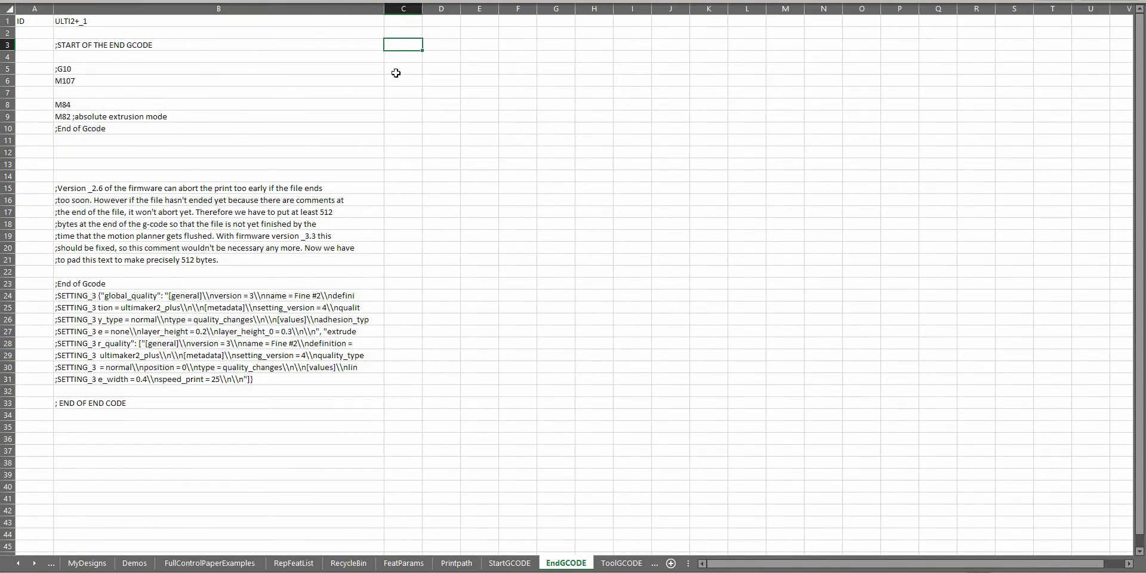
pyautogui.write('G1 F2700 E1143.72759 M140 S0 M107 G91 ;Relative positioning G1 E-2 F2700 ;Retract a bit G1 E-2 Z0.2 F2400 ;Retract and raise Z G1 X5 Y5 F3000 ;Wipe out G1 Z10 ;Raise Z more G90 ;Absolute positionning  G1 X0 Y300 ;Present print M106 S0 ;Turn-off fan M104 S0 ;Turn-off hotend M140 S0 ;Turn-off bed  M84 X Y E ;Disable all steppers but Z  M82 ;absolute extrusion mode M104 S0 ;End of Gcode ;SETTING_3 {"extruder_quality": ["[general]\\\\nversion = 4\\\\nname = Standard Qual ;SETTING_3 ity #2\\\\ndefinition = creality_cr10\\\\n\\\\n[metadata]\\\\nquality_type = ;SETTING_3 standard\\\\ntype = quality_changes\\\\nposition = 0\\\\nsetting_version = ;SETTING_3 15\\\\n\\\\n[values]\\\\nmaterial_print_temperature = 210\\\\n\\\\n", "global_ ;SETTING_3 quality": "[general]\\\\nversion = 4\\\\nname = Standard Quality #2\\\\ndef ;SETTING_3 inition = creality_cr10\\\\n\\\\n[metadata]\\\\nquality_type = standard\\\\nt ;SETTING_3 ype = quality_changes\\\\nsetting_version = 15\\\\n\\\\n[values]\\\\nmaterial ;SETTING_3 _bed_temperature = 65\\\\n\\\\n"}')
# - Enter CR_10 as the ID of the new end code in C1
pyautogui.click(403, 20)
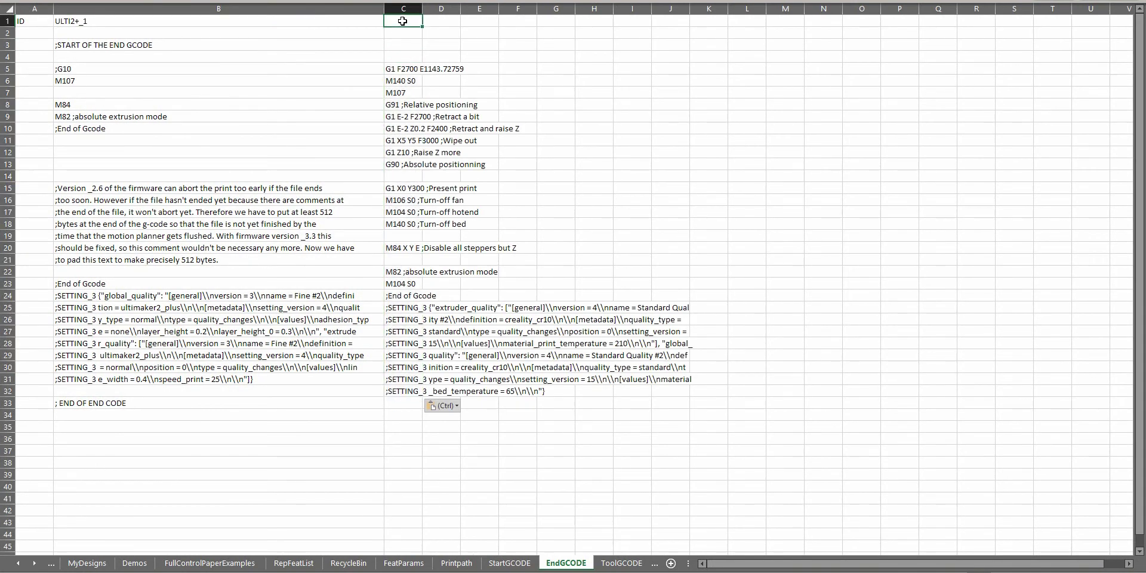
pyautogui.write('CR_')
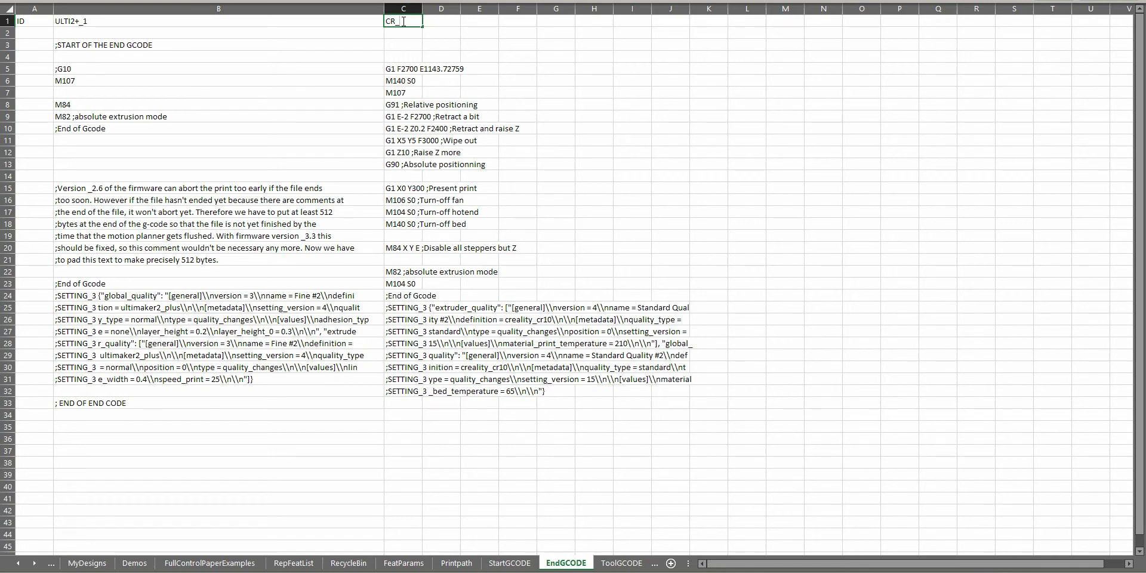
pyautogui.write('10')
# - Copy the ;START OF THE END GCODE comment from B3 into C3 of the CR_10 column
pyautogui.click(361, 40)
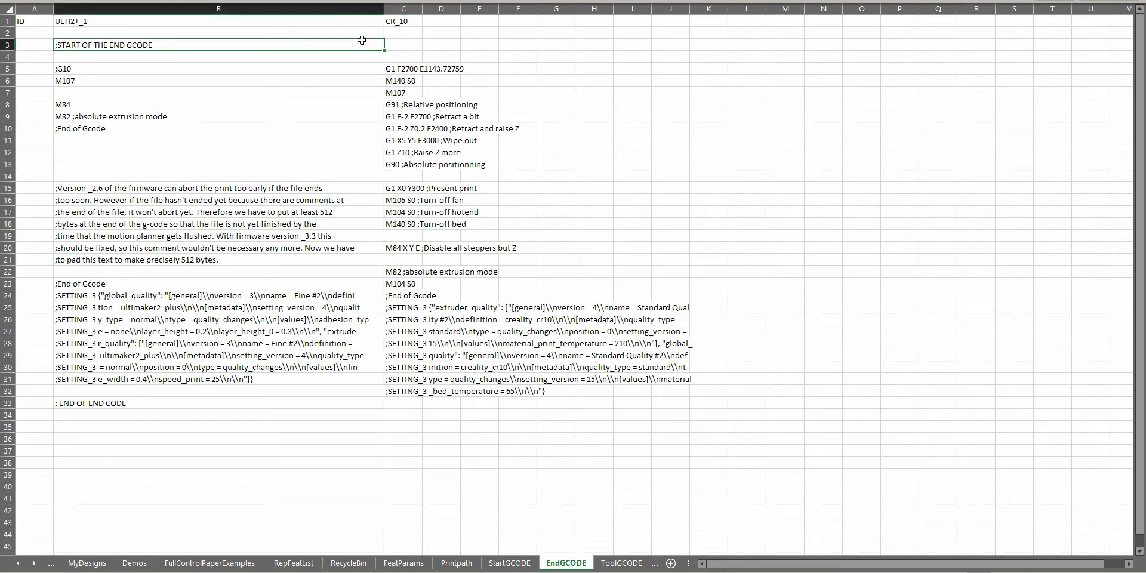
pyautogui.hotkey('ctrl', 'c')
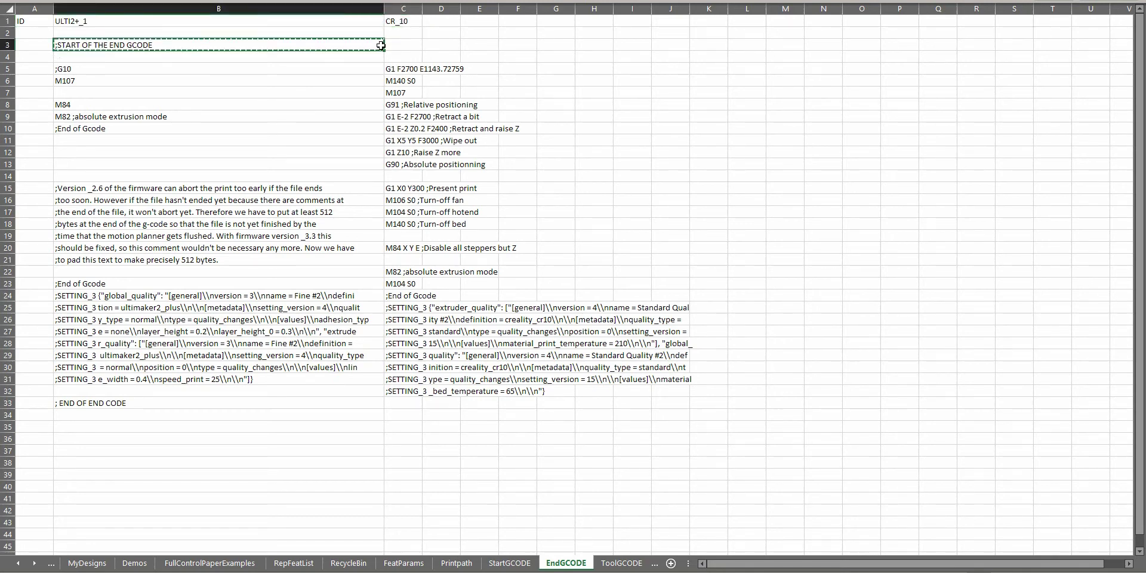
pyautogui.click(407, 46)
pyautogui.hotkey('ctrl', 'v')
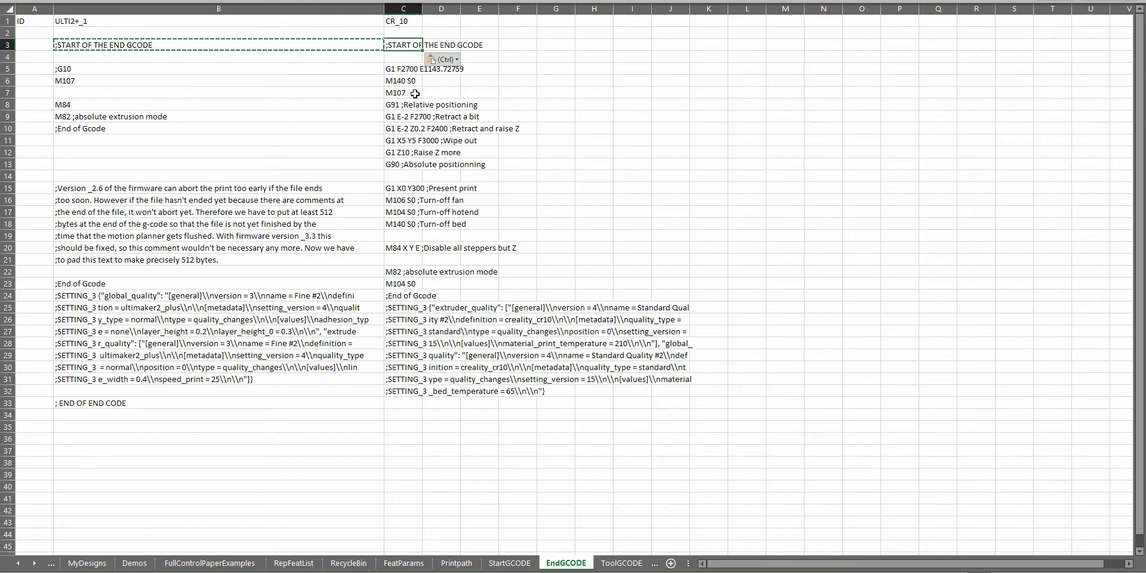
# - Compare the last extrusion values in the Notepad G-code, and change the retraction line in C5 of the EndGCODE sheet to G1 F2700 E-5
pyautogui.click(412, 69)
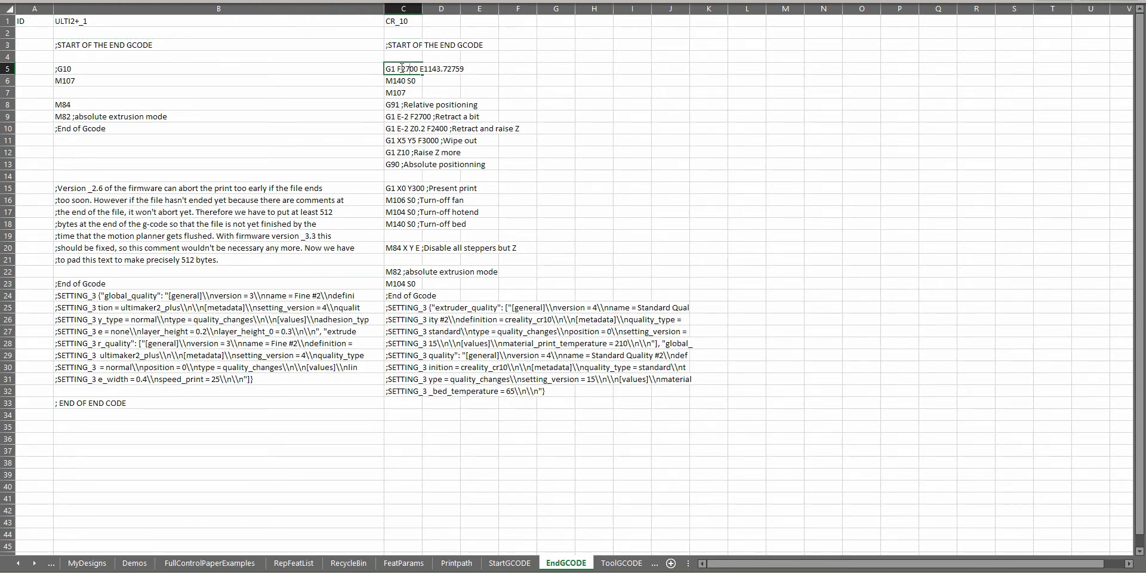
pyautogui.hotkey('alt', 'Tab')
pyautogui.press('Left')
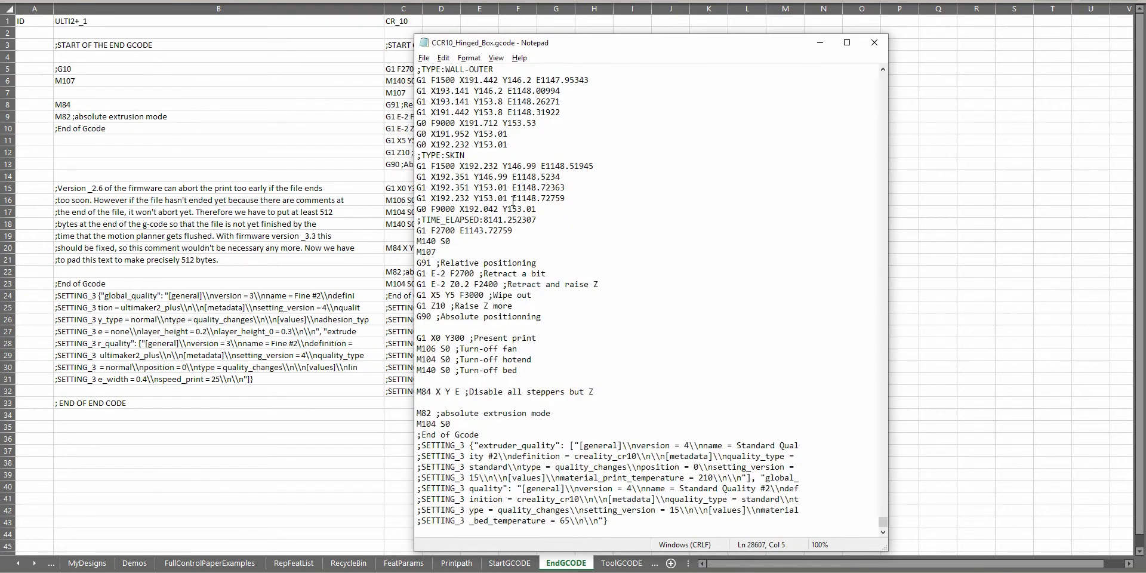
pyautogui.moveTo(517, 198); pyautogui.dragTo(536, 198)
pyautogui.moveTo(465, 230); pyautogui.dragTo(484, 231)
pyautogui.click(485, 230)
pyautogui.click(404, 68)
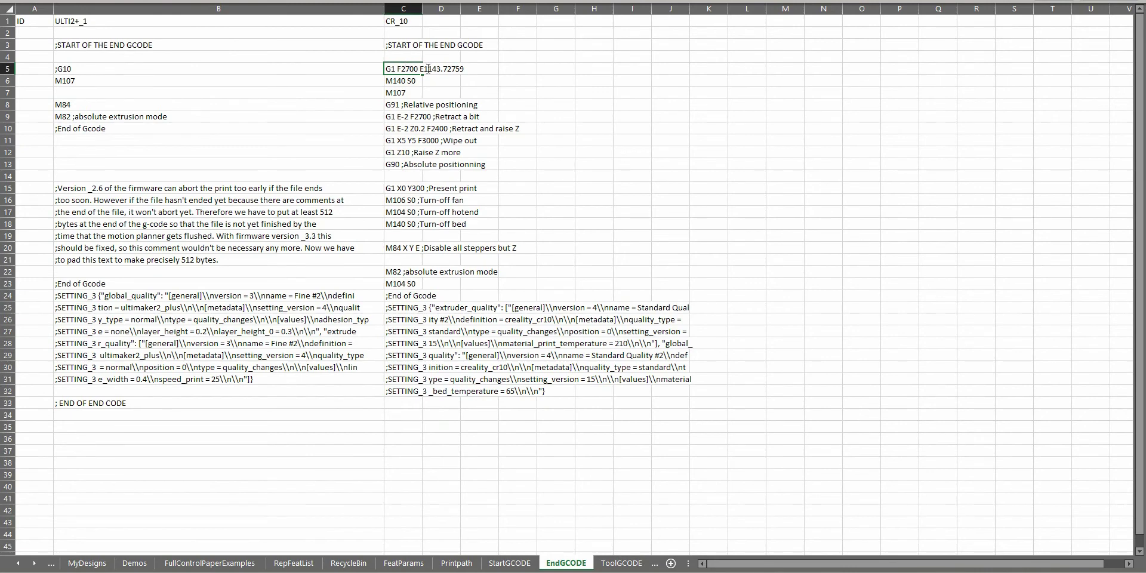
pyautogui.moveTo(425, 68); pyautogui.dragTo(472, 68)
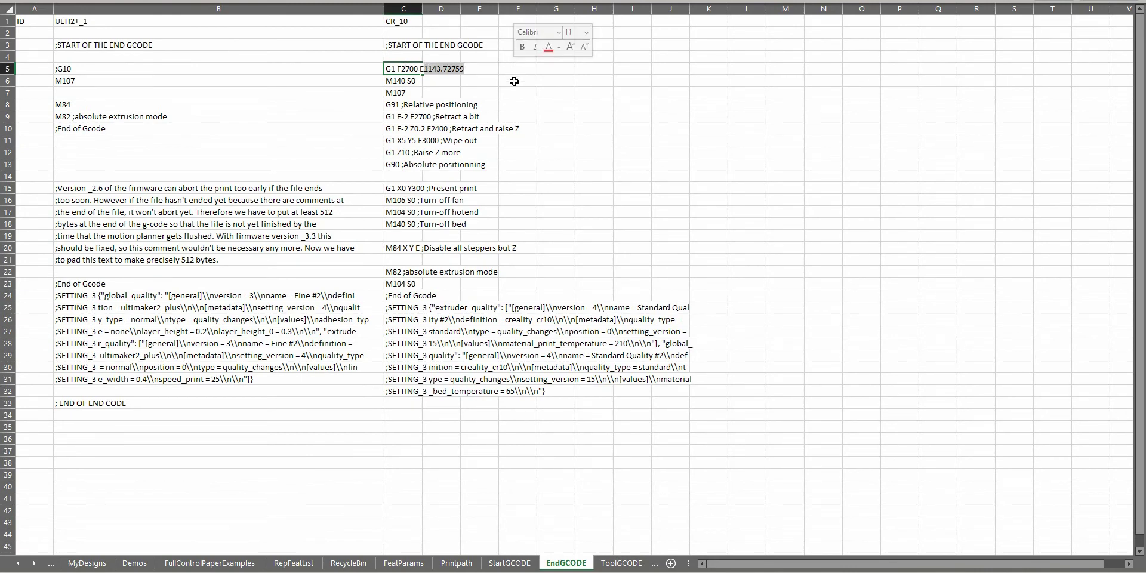
pyautogui.write('-')
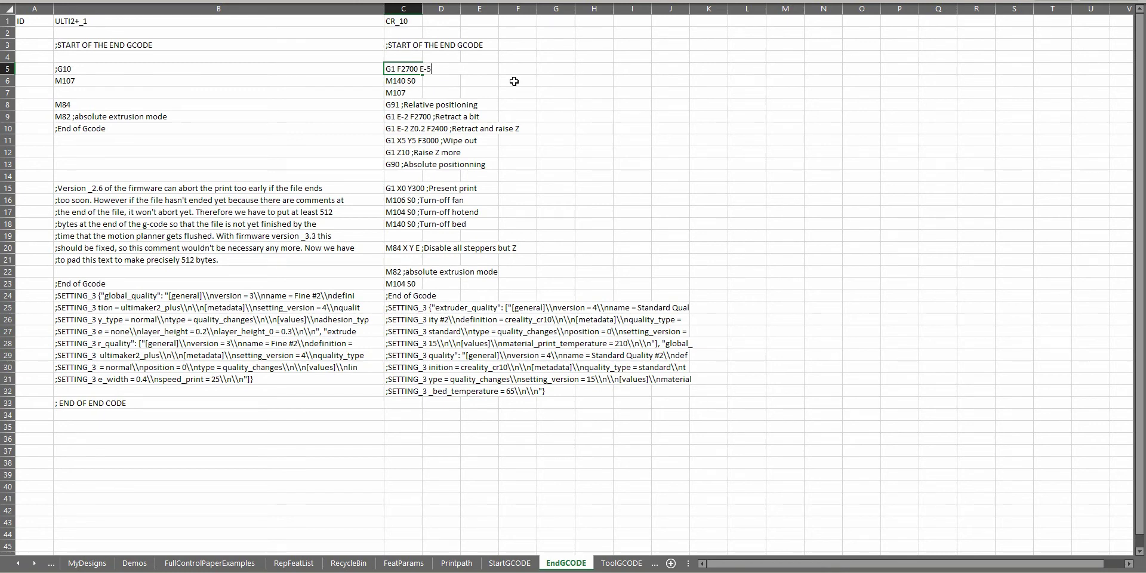
pyautogui.press('Return')
# - Review the remaining CR_10 end code lines in column C, down to the M82 absolute extrusion mode line
pyautogui.click(406, 96)
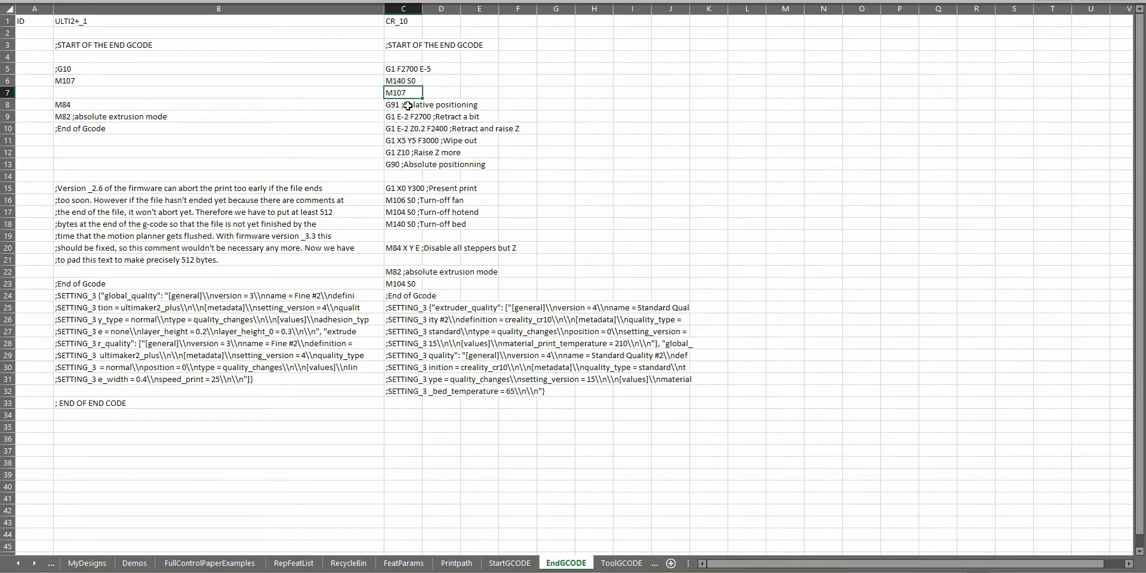
pyautogui.click(408, 104)
pyautogui.click(411, 117)
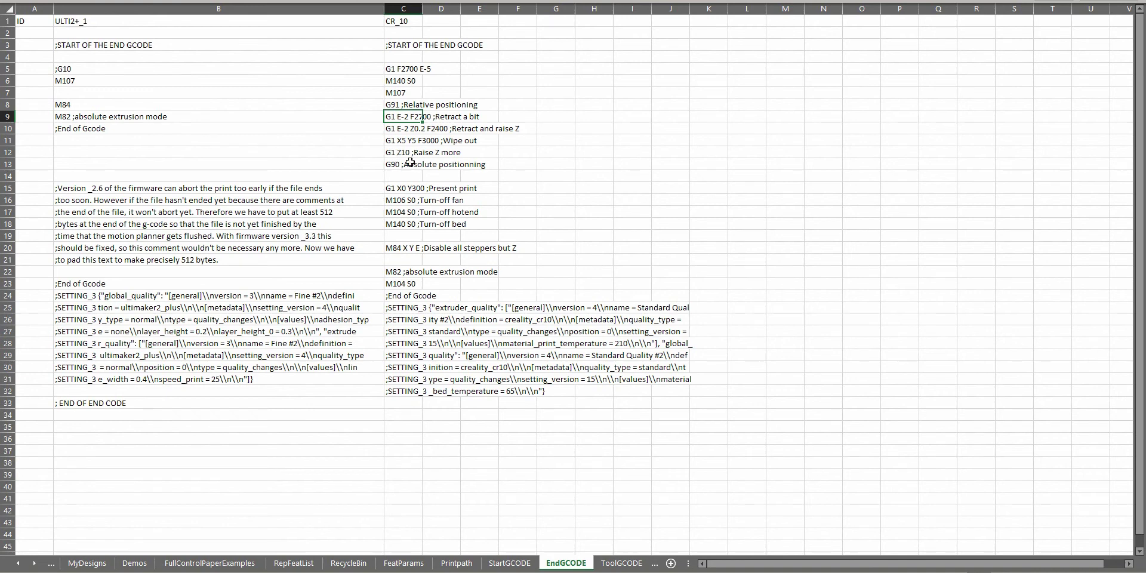
pyautogui.click(407, 65)
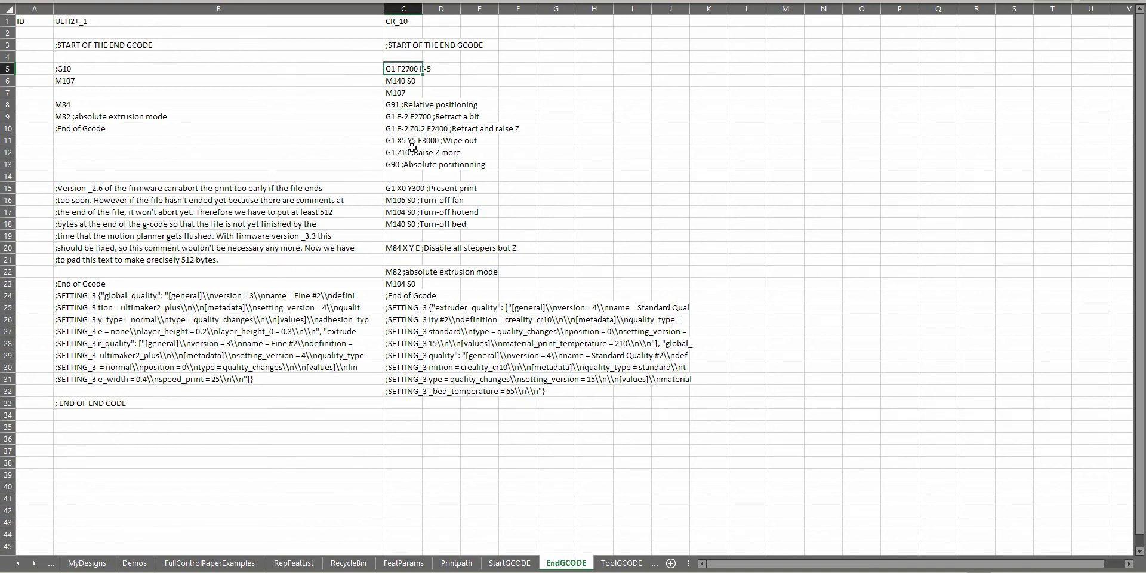
pyautogui.moveTo(413, 259); pyautogui.dragTo(408, 80)
pyautogui.click(404, 274)
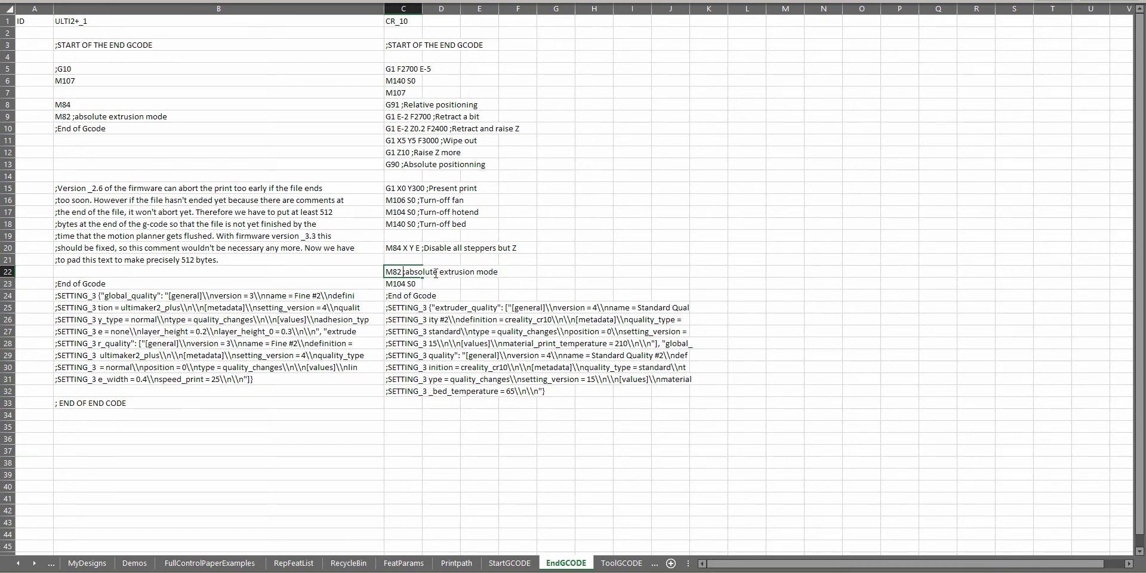
pyautogui.press('Return')
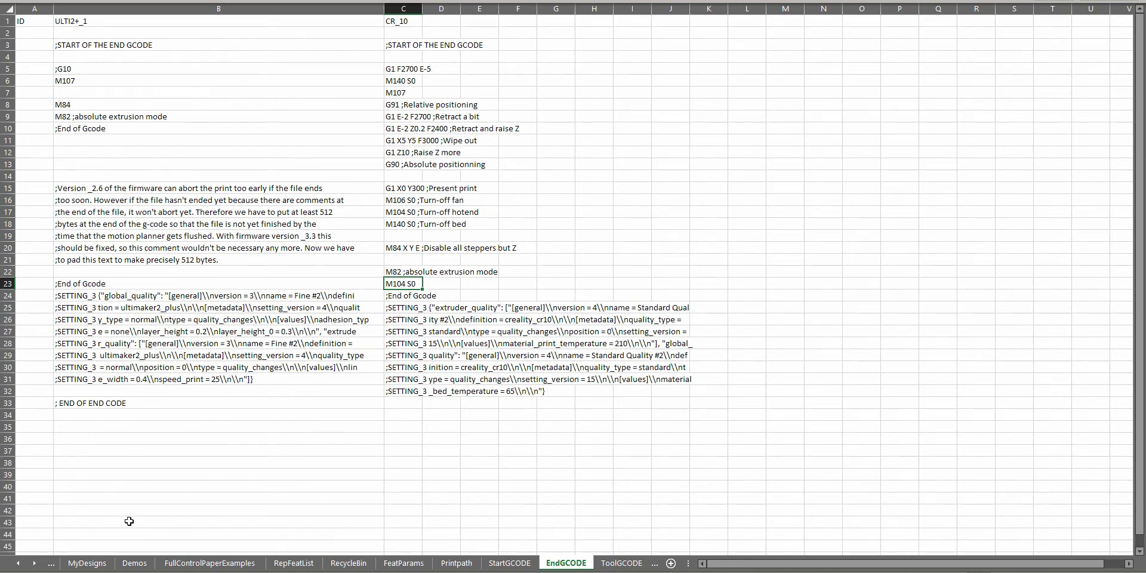
# - Set EndGCODE ID to CR_10 in the Main Sheet settings
pyautogui.click(18, 563)
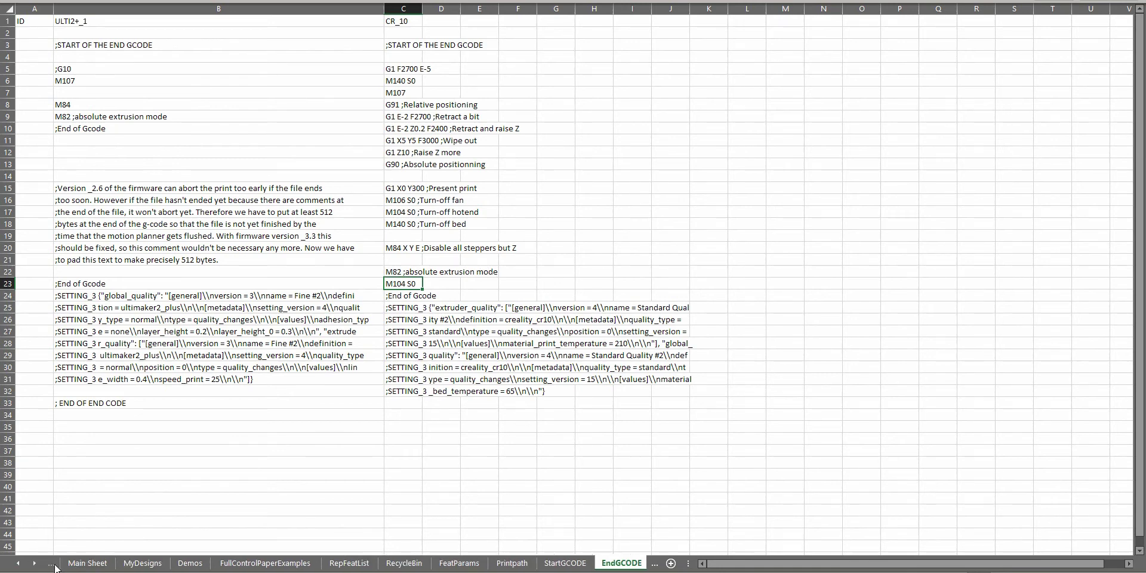
pyautogui.click(87, 563)
pyautogui.click(937, 241)
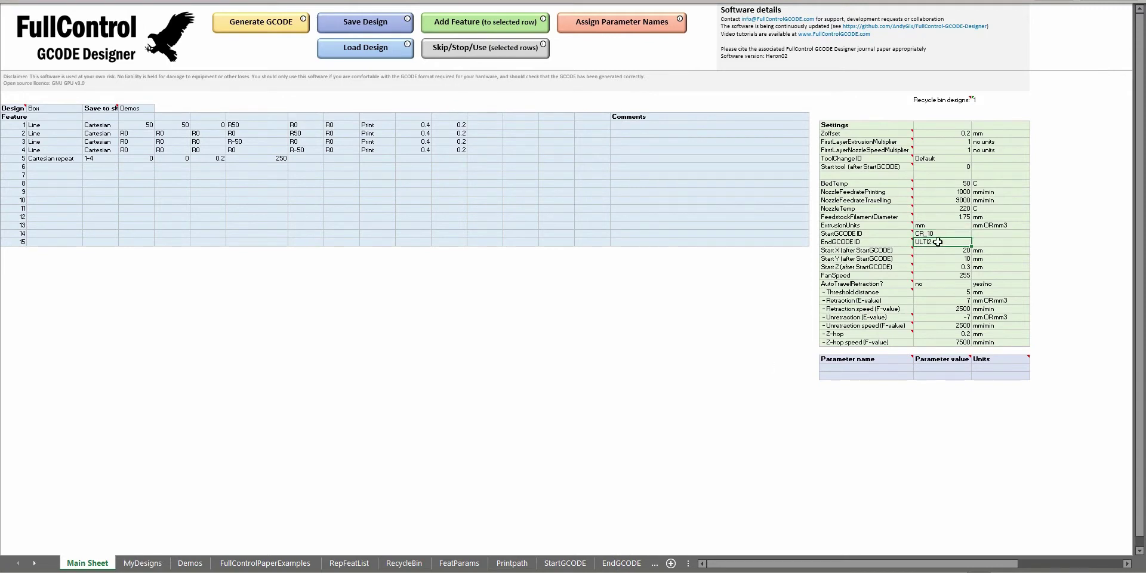
pyautogui.write('CR_10')
# - Check the ExtrusionUnits and FeedstockFilamentDiameter settings and generate the GCODE for the Box design
pyautogui.click(956, 225)
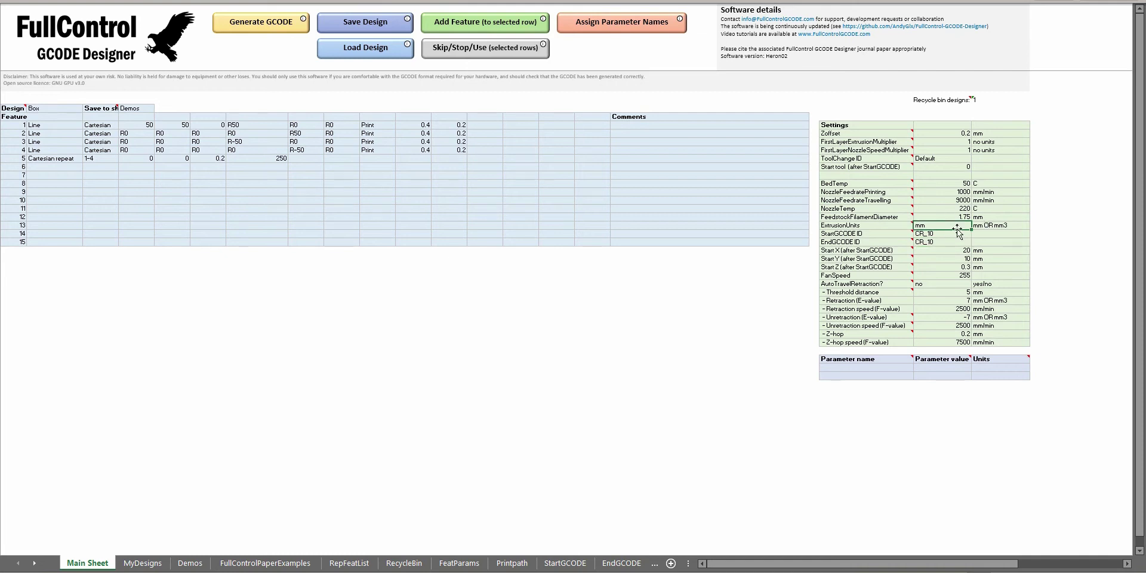
pyautogui.click(949, 216)
pyautogui.click(263, 28)
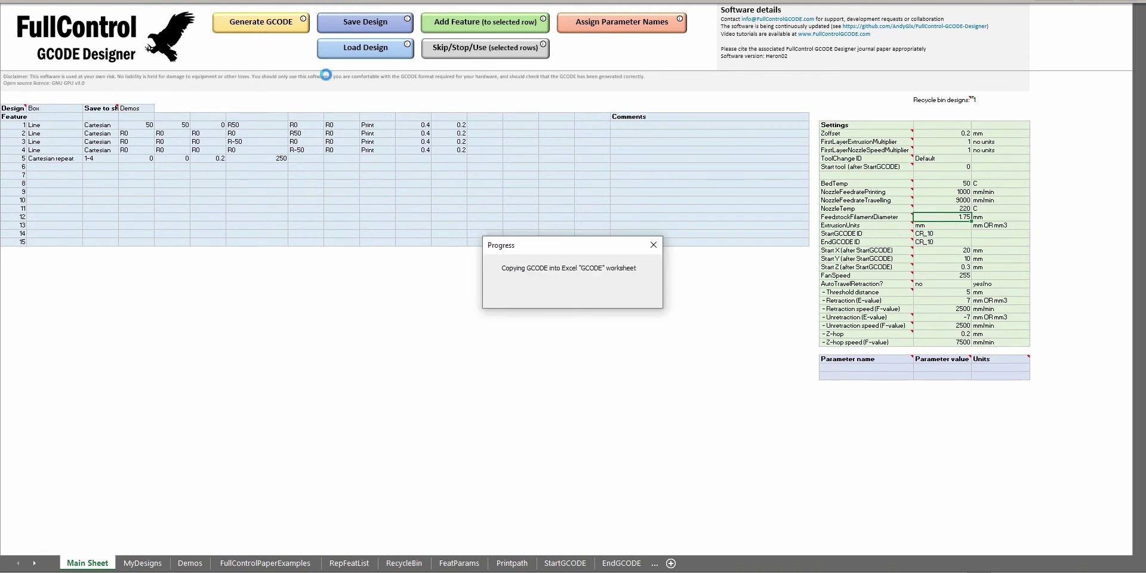
# - Arrange the generated G-code and CCR10_Hinged_Box.gcode side by side in Notepad, both showing the start of the code
pyautogui.click(667, 353)
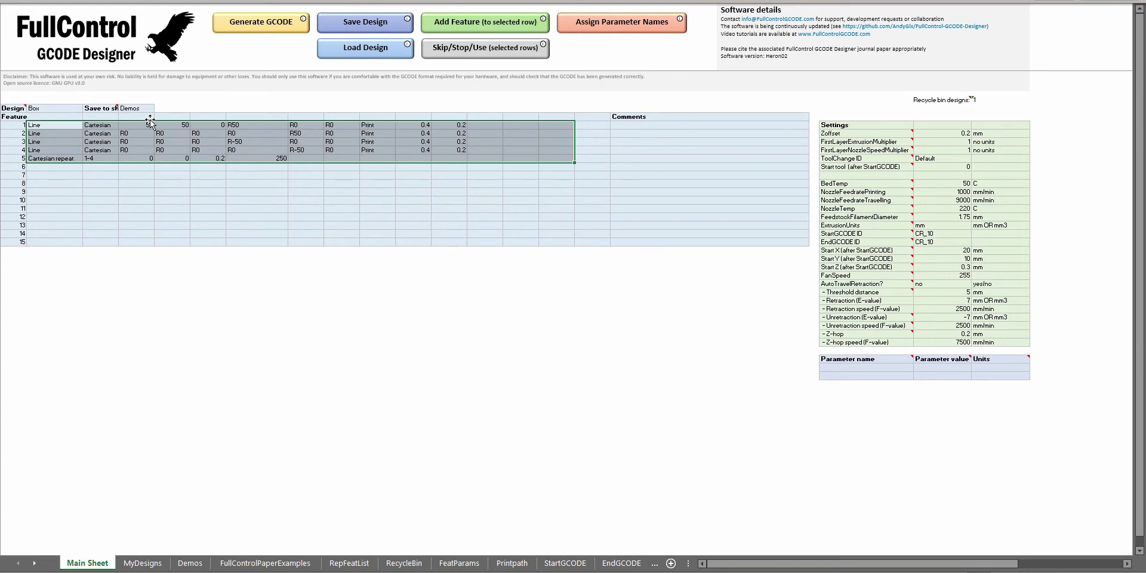
pyautogui.moveTo(637, 95); pyautogui.dragTo(237, 29)
pyautogui.moveTo(585, 506); pyautogui.dragTo(591, 85)
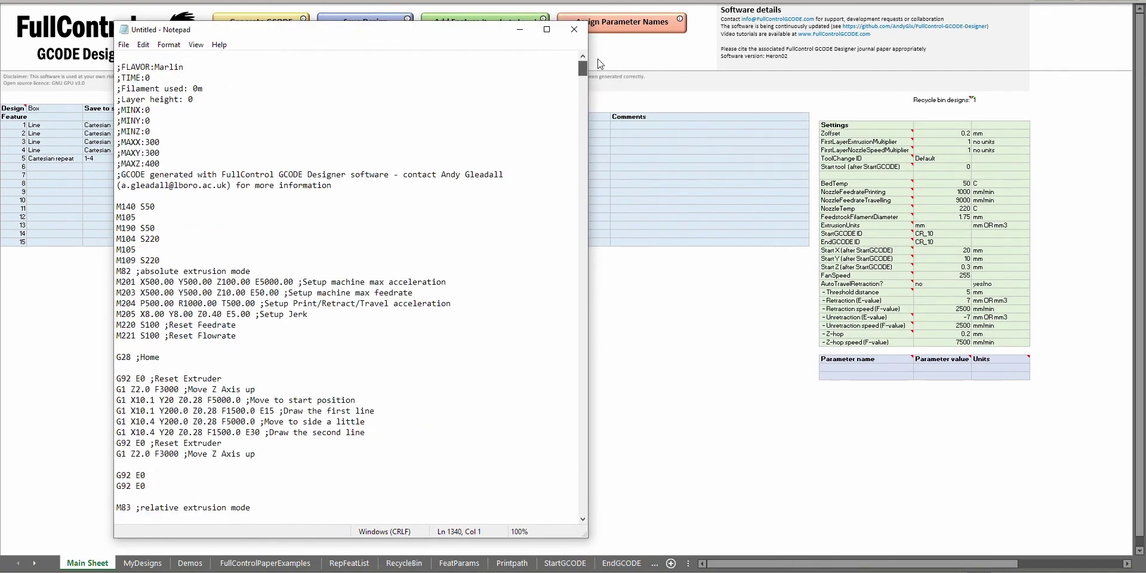
pyautogui.hotkey('alt', 'Tab')
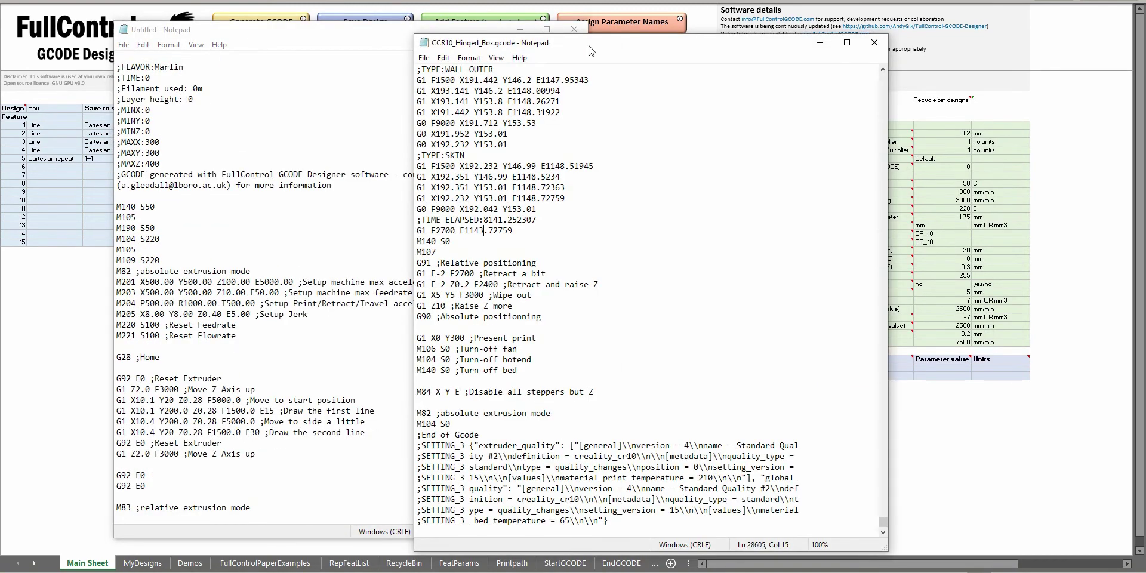
pyautogui.moveTo(810, 42); pyautogui.dragTo(769, 35)
pyautogui.click(792, 133)
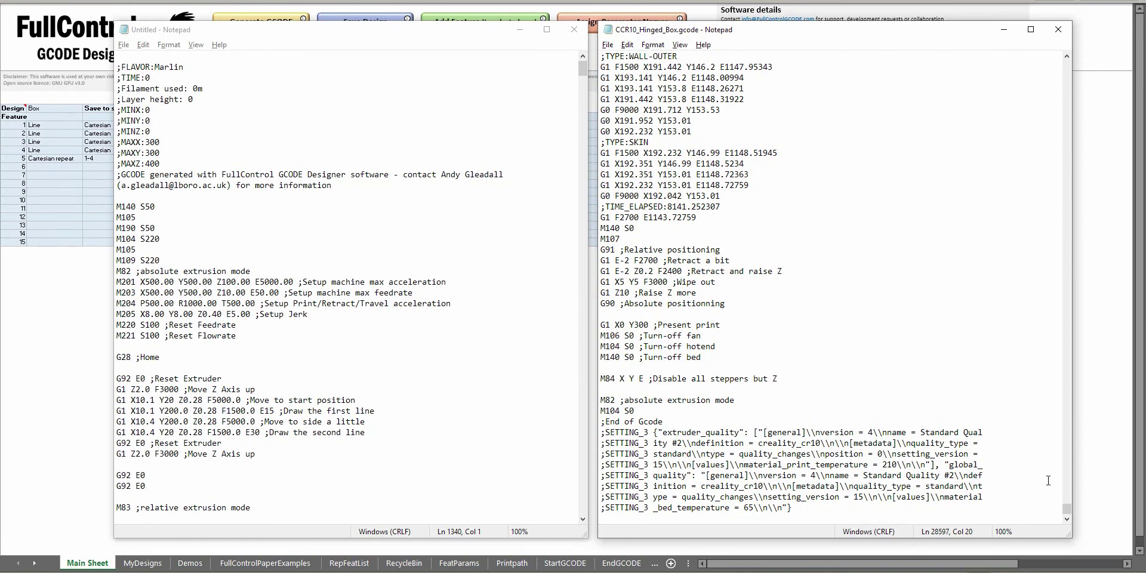
pyautogui.moveTo(1066, 509); pyautogui.dragTo(1066, 60)
pyautogui.click(657, 142)
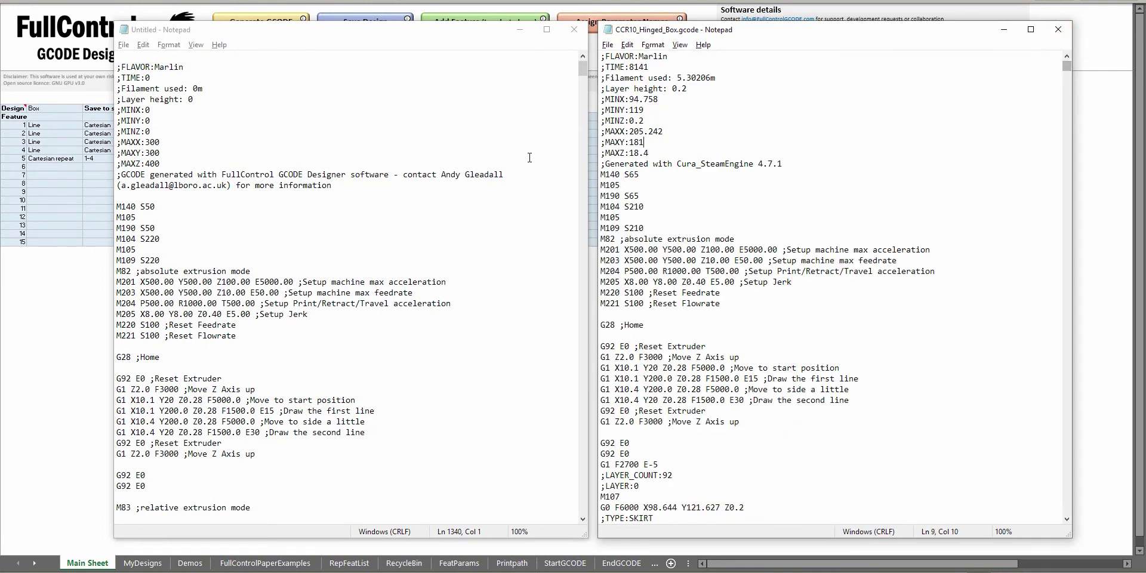
# - Review the header, heating, priming, relative extrusion, fan speed and start position lines in the generated G-code against the Cura file
pyautogui.click(530, 157)
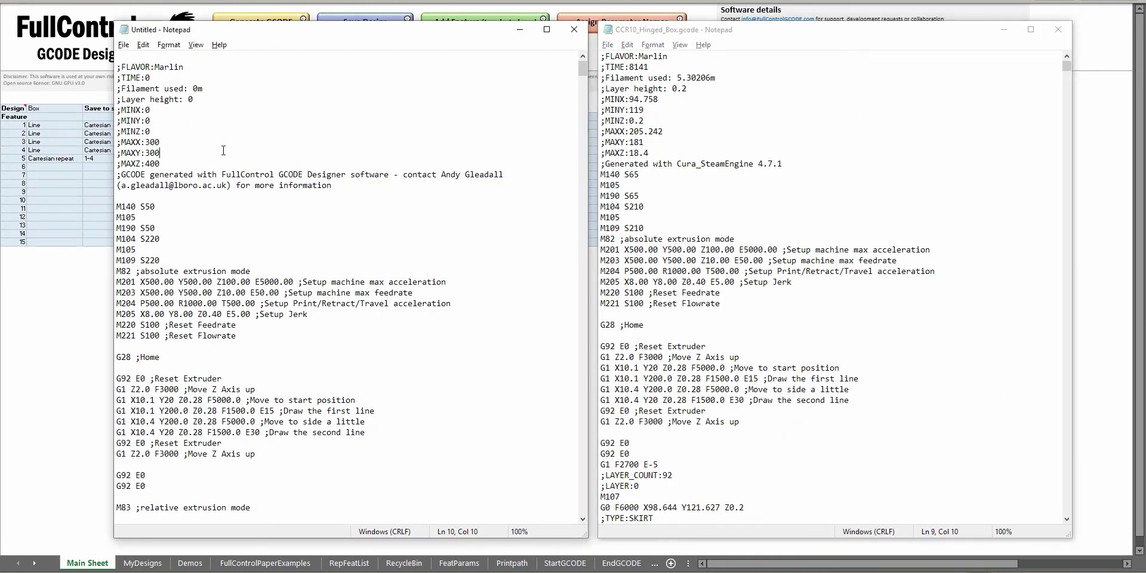
pyautogui.moveTo(199, 163); pyautogui.dragTo(201, 79)
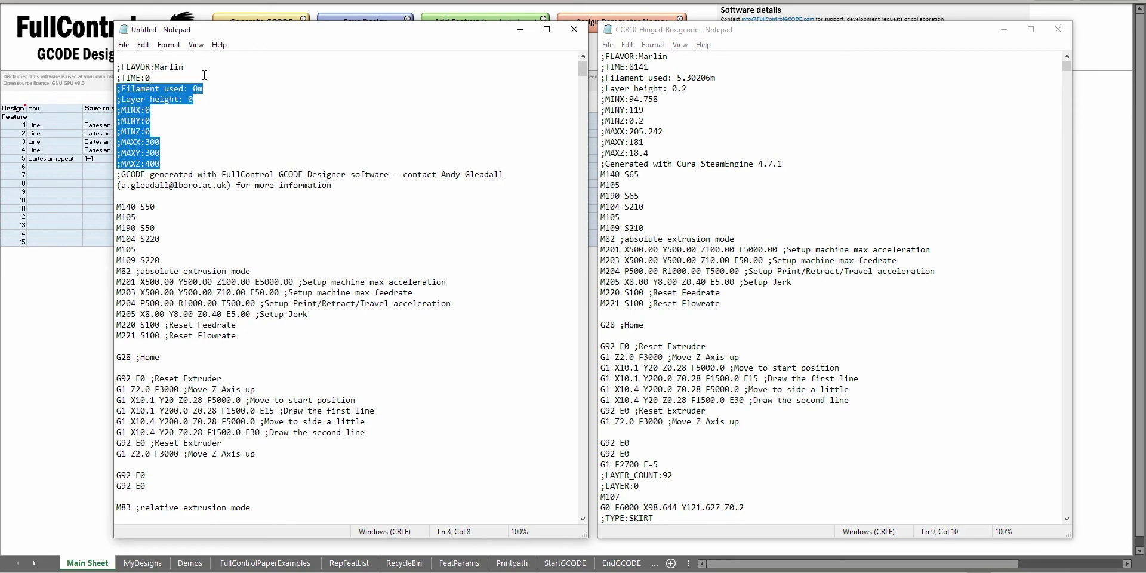
pyautogui.moveTo(151, 206); pyautogui.dragTo(272, 453)
pyautogui.scroll(-3, 272, 434)
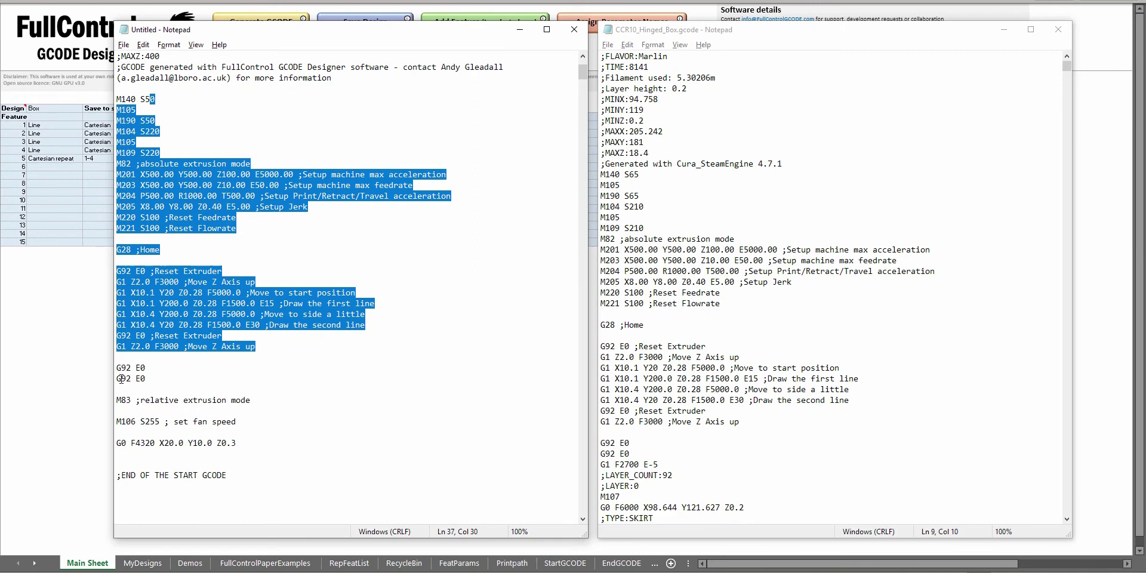
pyautogui.moveTo(144, 401); pyautogui.dragTo(253, 404)
pyautogui.moveTo(141, 426); pyautogui.dragTo(250, 445)
pyautogui.scroll(-3, 252, 442)
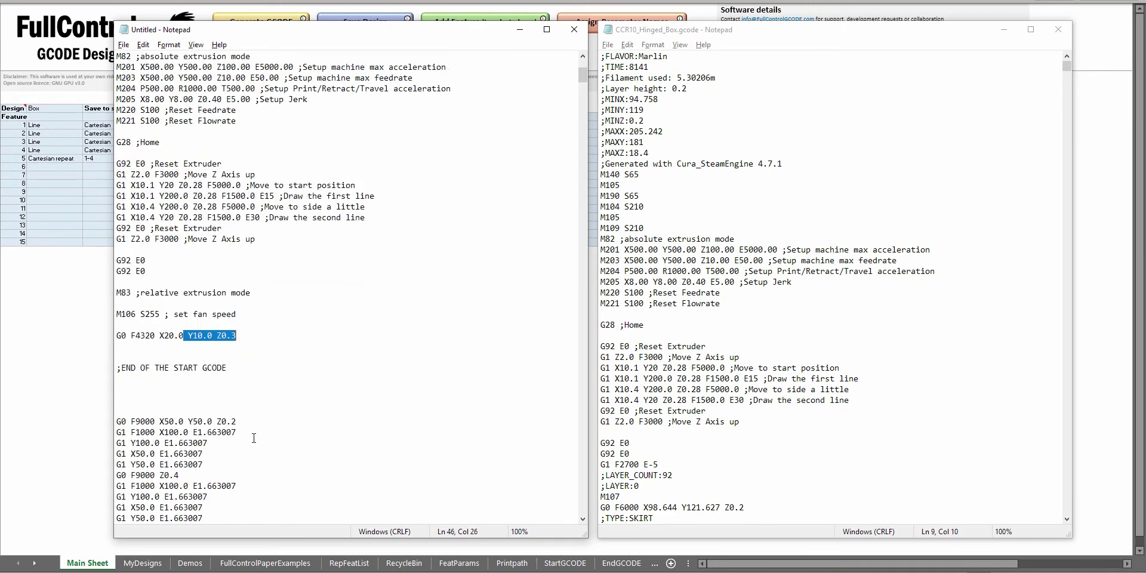
pyautogui.click(200, 336)
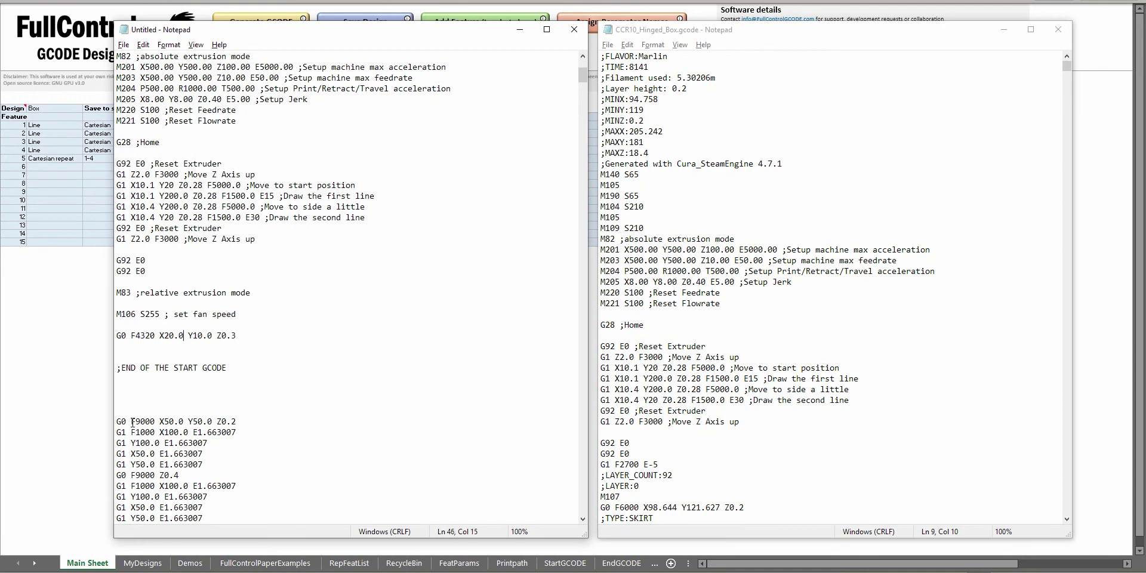
# - Compare the first print moves after the start code in the generated G-code with those in the Cura file
pyautogui.moveTo(132, 422); pyautogui.dragTo(218, 433)
pyautogui.click(217, 433)
pyautogui.click(237, 428)
pyautogui.click(724, 168)
pyautogui.scroll(-3, 753, 240)
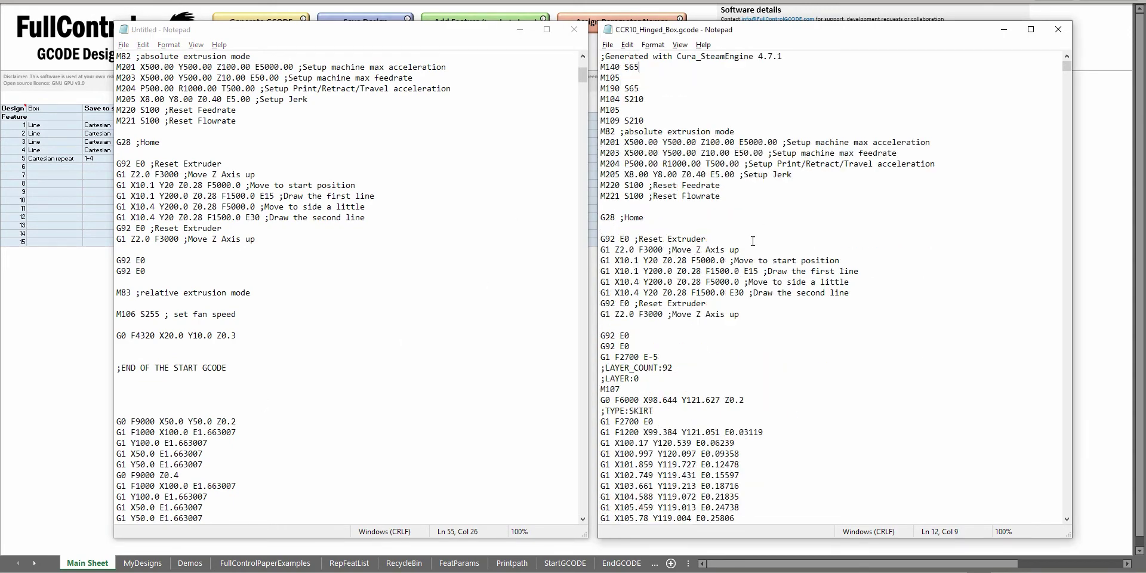
pyautogui.scroll(-3, 722, 290)
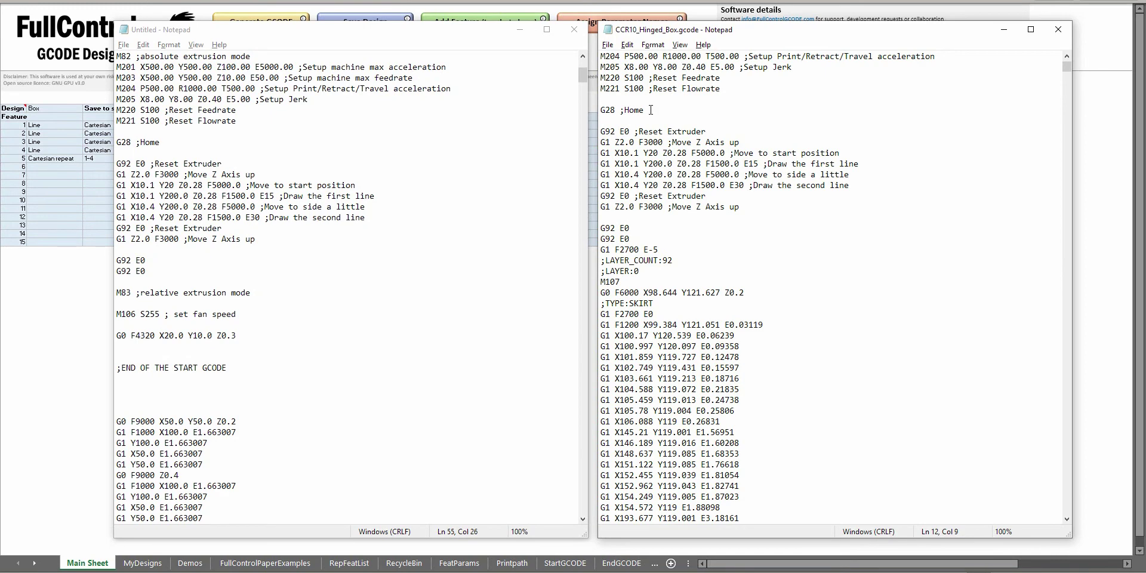
pyautogui.scroll(7, 651, 110)
pyautogui.scroll(-3, 651, 109)
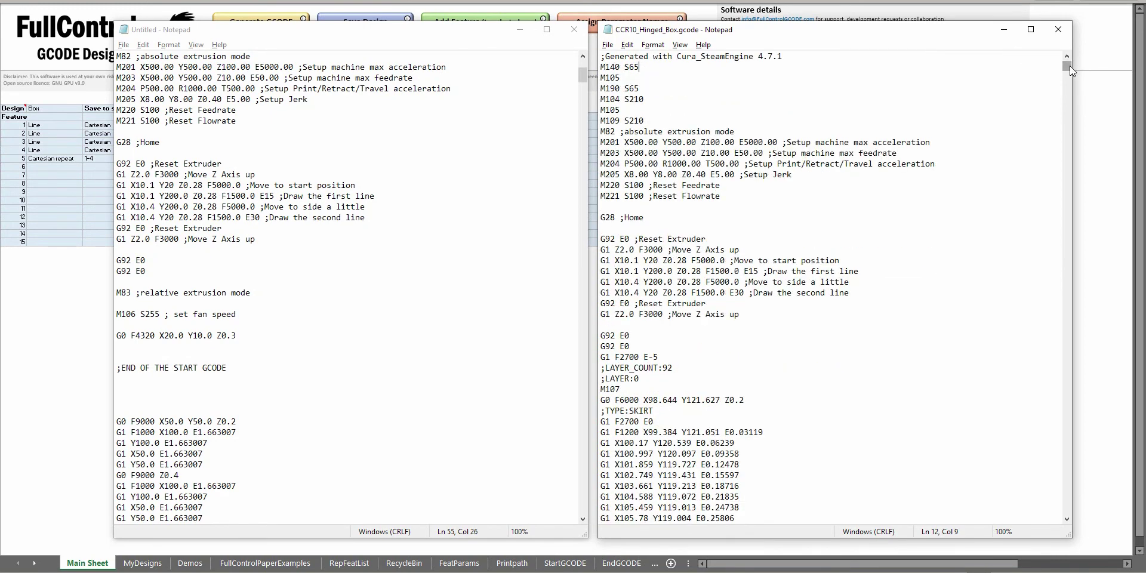
# - Bring the Cura file to its end code and examine the repeated layer moves of the box in the generated G-code
pyautogui.moveTo(1070, 66); pyautogui.dragTo(1067, 513)
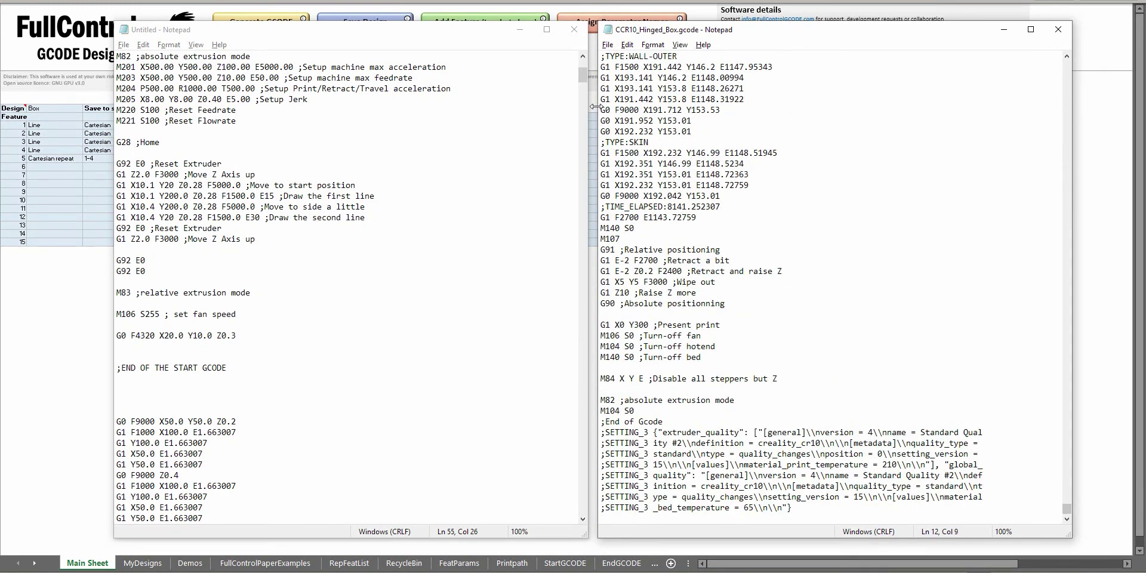
pyautogui.moveTo(582, 77); pyautogui.dragTo(586, 84)
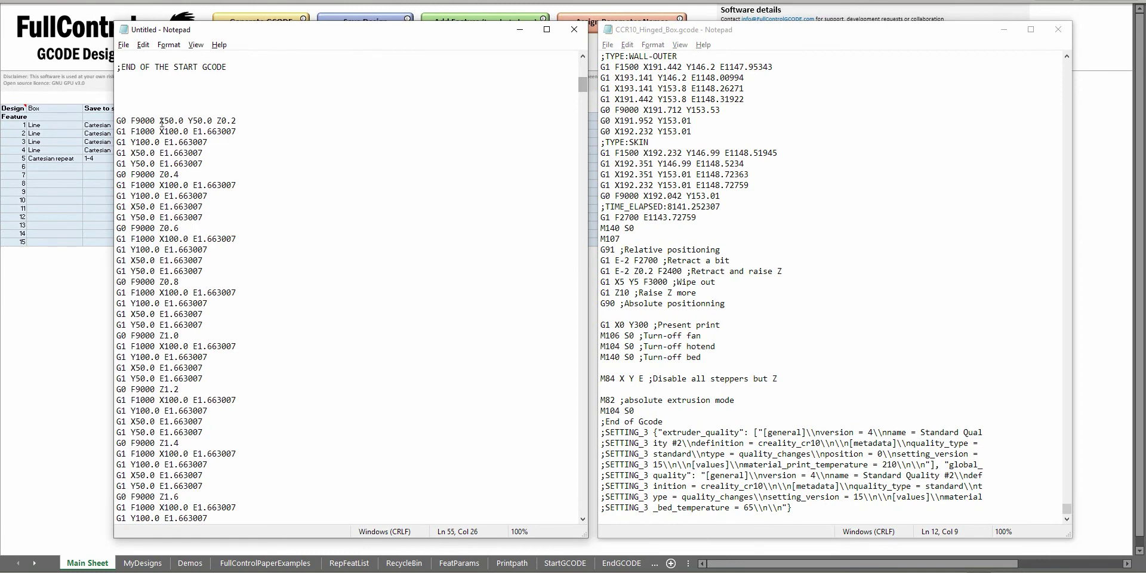
pyautogui.moveTo(159, 120); pyautogui.dragTo(195, 171)
pyautogui.scroll(-13, 269, 168)
pyautogui.click(366, 195)
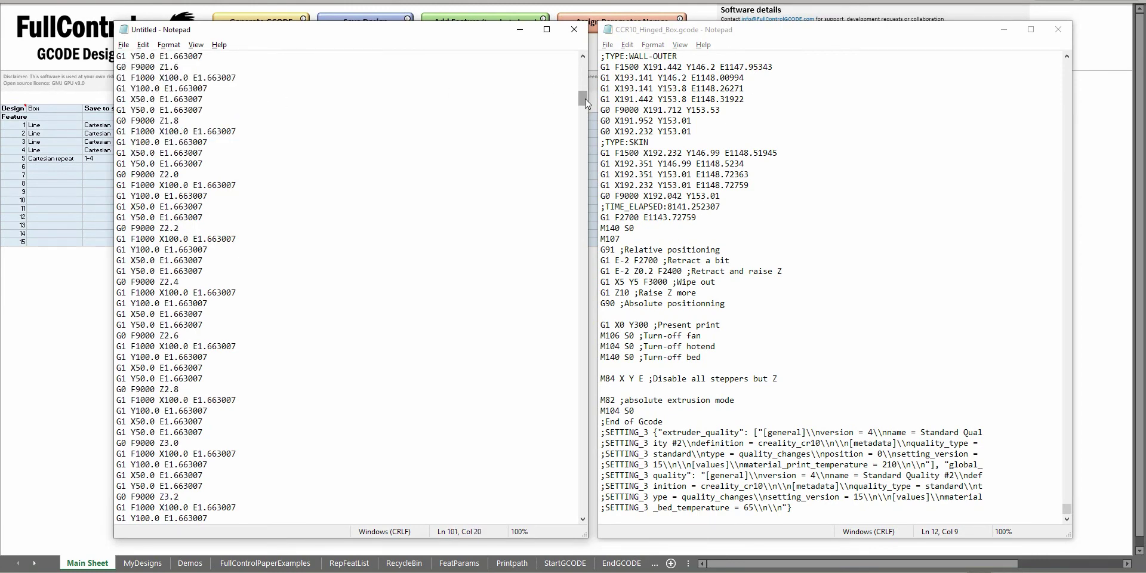
# - Compare the end code at the bottom of the generated G-code with the end of the Cura file
pyautogui.moveTo(585, 102); pyautogui.dragTo(557, 515)
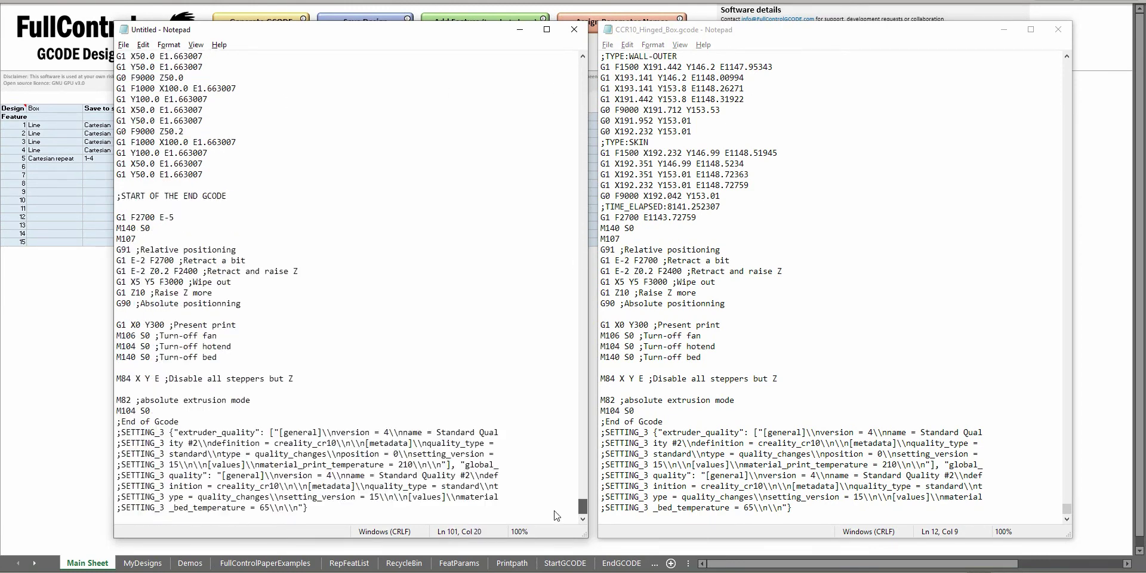
pyautogui.click(715, 282)
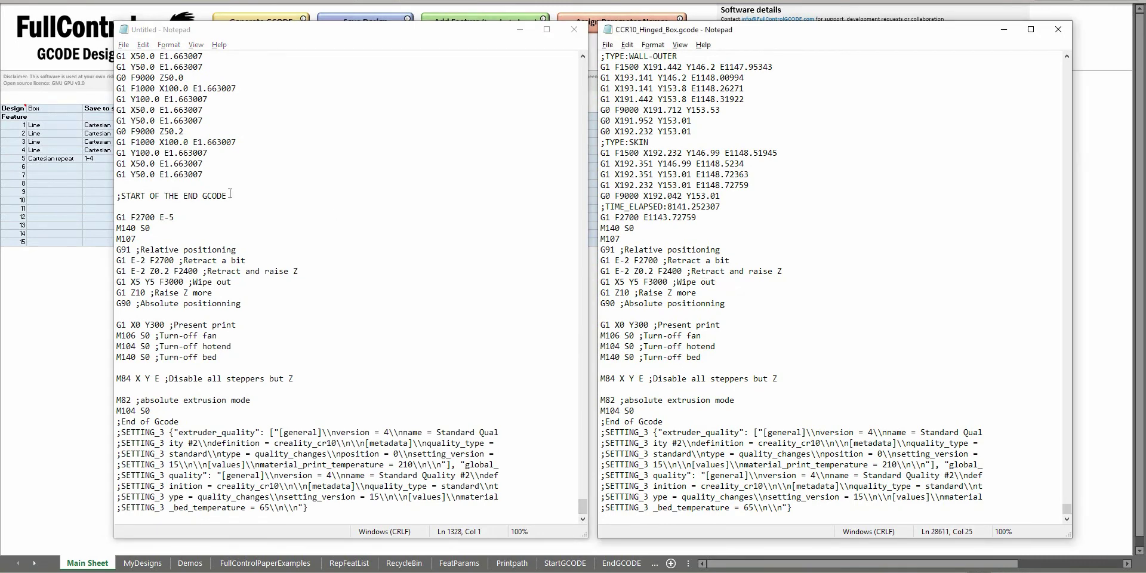
pyautogui.moveTo(229, 196); pyautogui.dragTo(231, 182)
pyautogui.moveTo(183, 216); pyautogui.dragTo(380, 466)
pyautogui.click(707, 334)
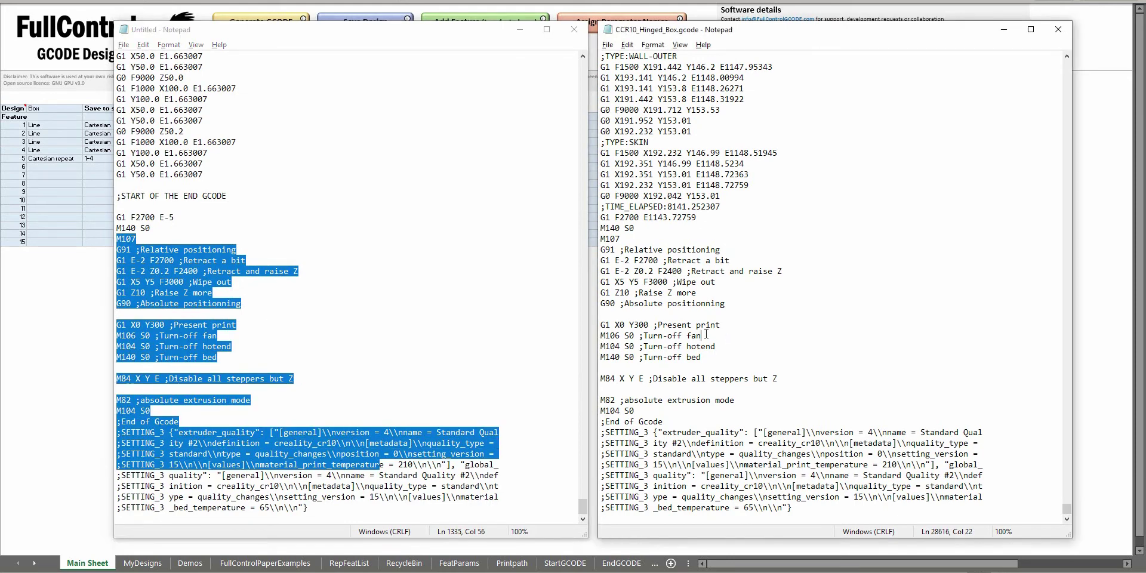
# - Copy the CR_10 start code column in the StartGCODE sheet into column D and change its ID to Ender3
pyautogui.click(88, 260)
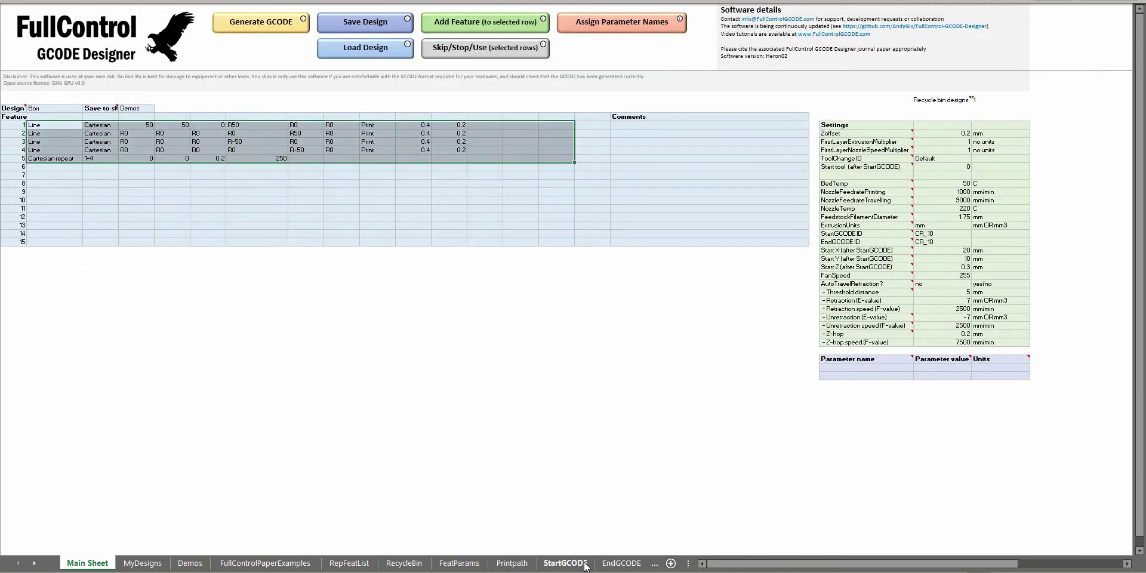
pyautogui.click(566, 563)
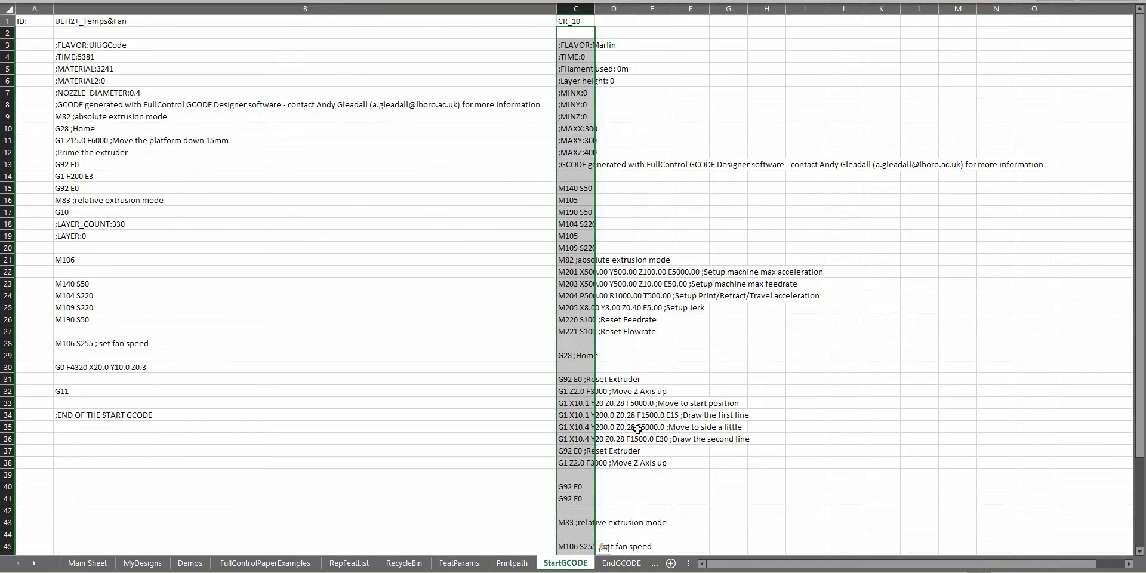
pyautogui.click(608, 22)
pyautogui.click(567, 9)
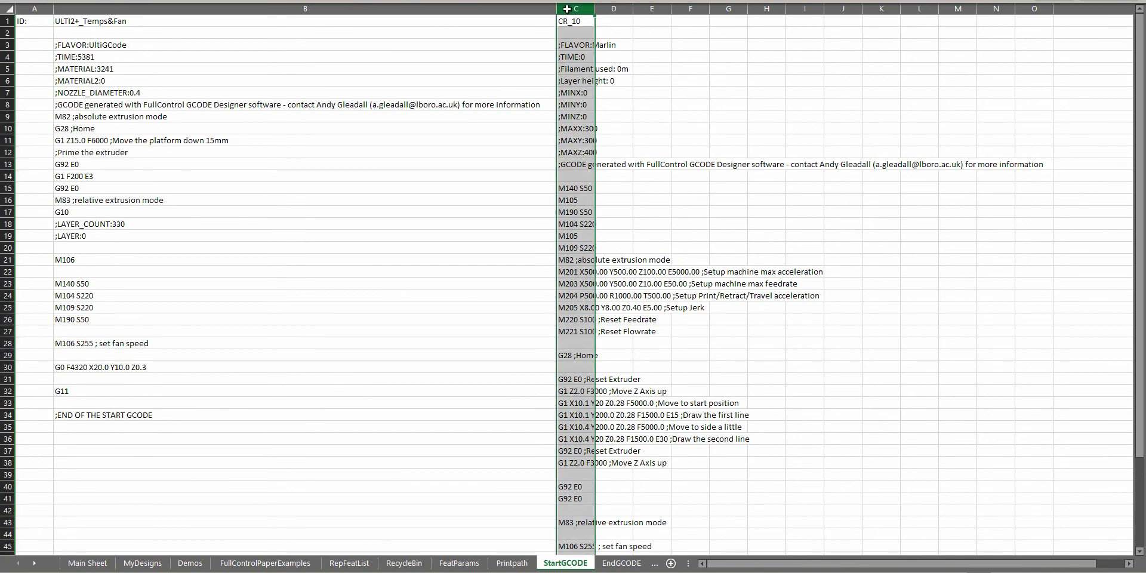
pyautogui.hotkey('ctrl', 'c')
pyautogui.click(619, 24)
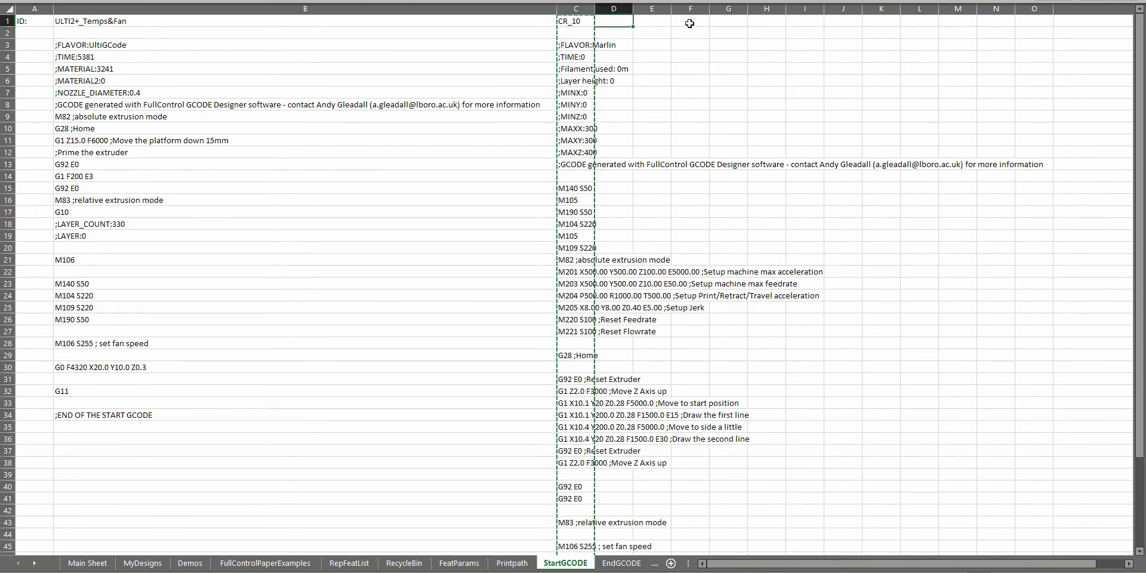
pyautogui.hotkey('ctrl', 'v')
pyautogui.click(619, 21)
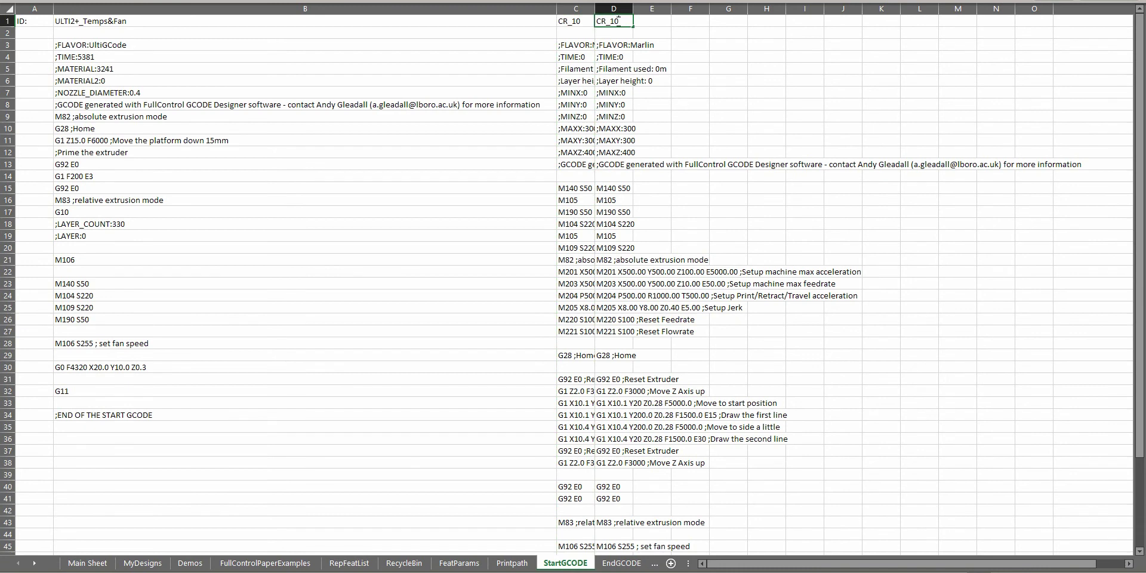
pyautogui.doubleClick(618, 21)
pyautogui.write('Ender3')
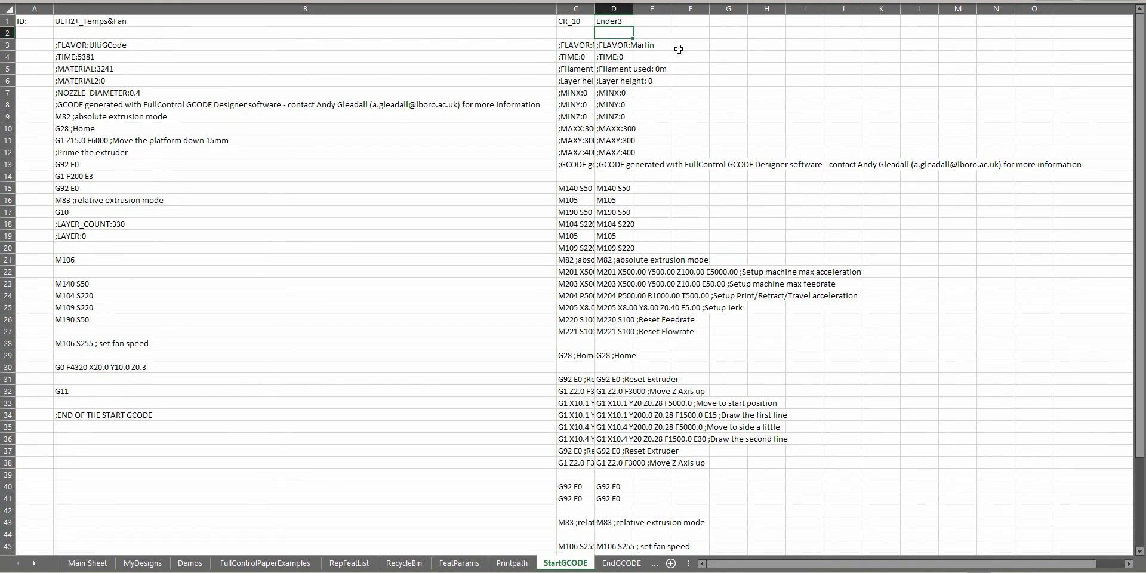
# - Change the build volume limits in the Ender3 start code column to MAXX:220, MAXY:220 and MAXZ:250
pyautogui.click(628, 129)
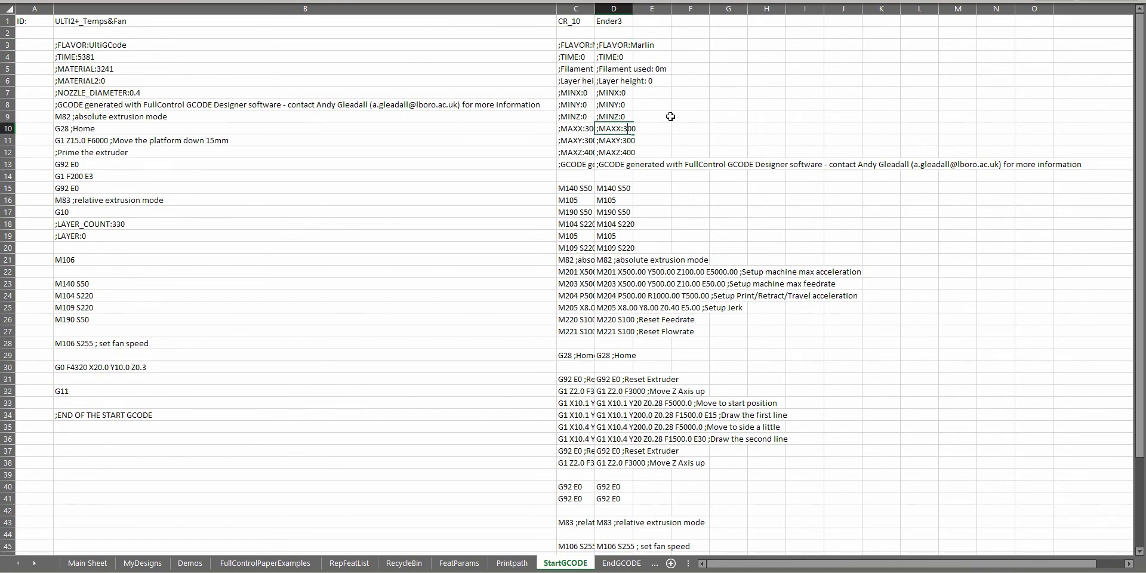
pyautogui.press('BackSpace')
pyautogui.press('Delete')
pyautogui.press('Delete')
pyautogui.write('220')
pyautogui.doubleClick(635, 138)
pyautogui.press('BackSpace')
pyautogui.press('BackSpace')
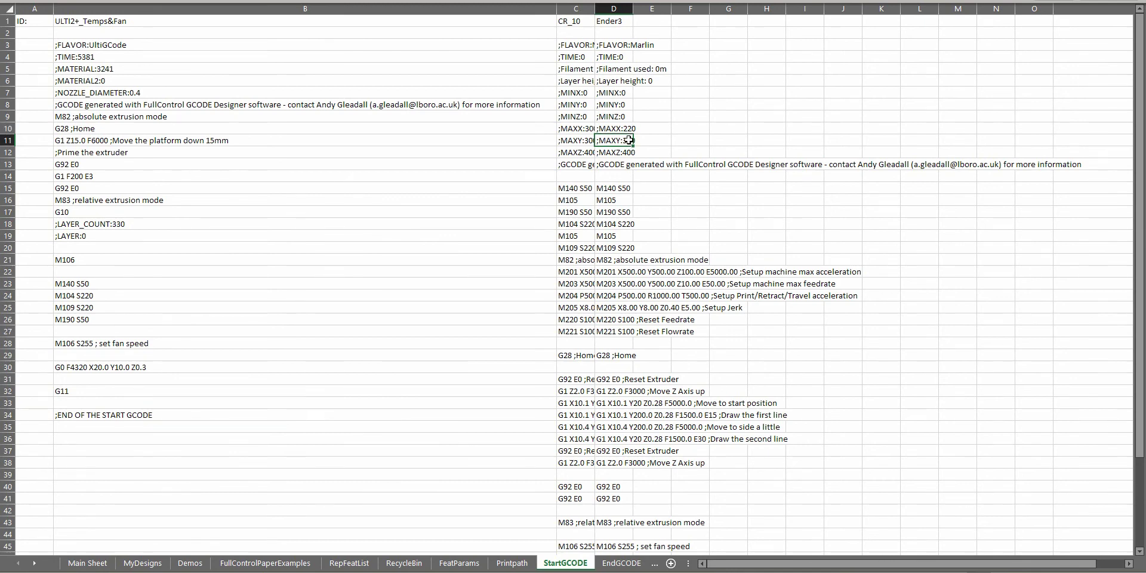
pyautogui.write('2')
pyautogui.write('2')
pyautogui.doubleClick(628, 152)
pyautogui.press('BackSpace')
pyautogui.press('BackSpace')
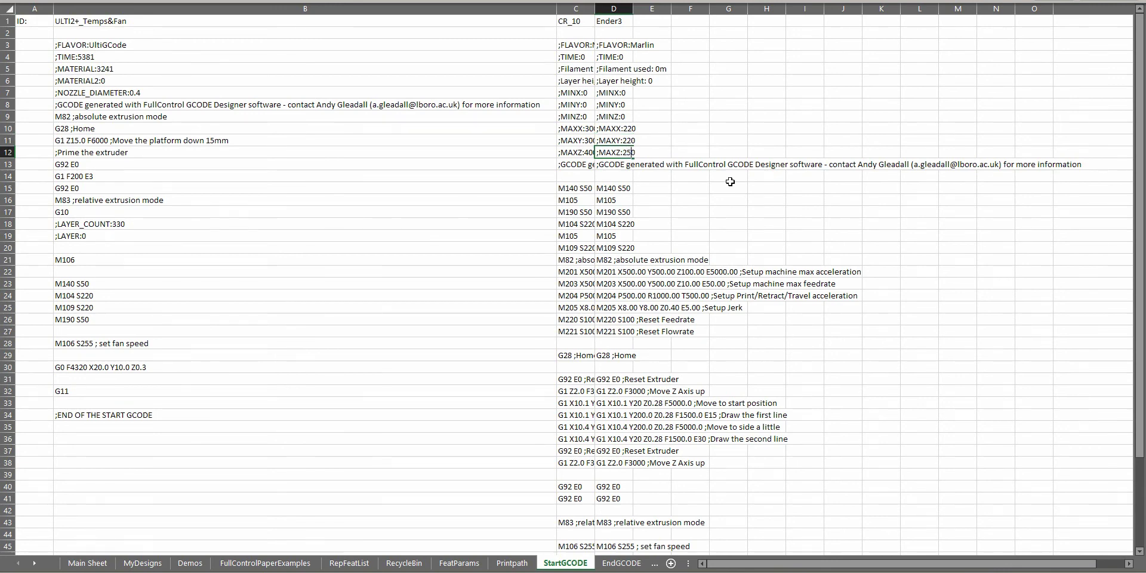
# - Review the remaining Ender3 start code lines in column D, from M140 S50 down to the fan speed and start position lines
pyautogui.click(710, 389)
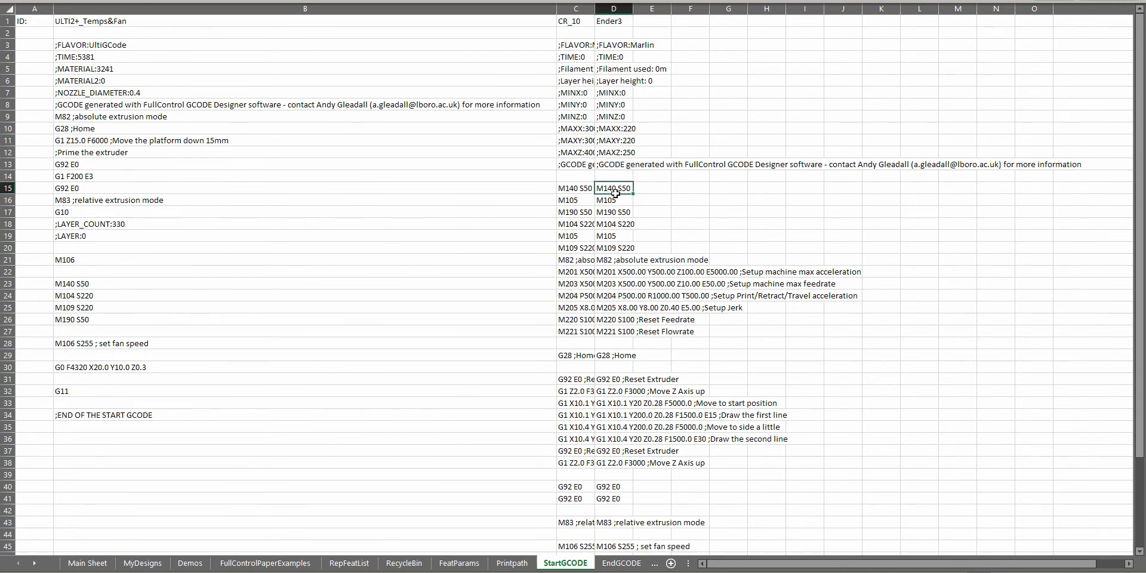
pyautogui.moveTo(618, 190); pyautogui.dragTo(615, 475)
pyautogui.scroll(-3, 615, 454)
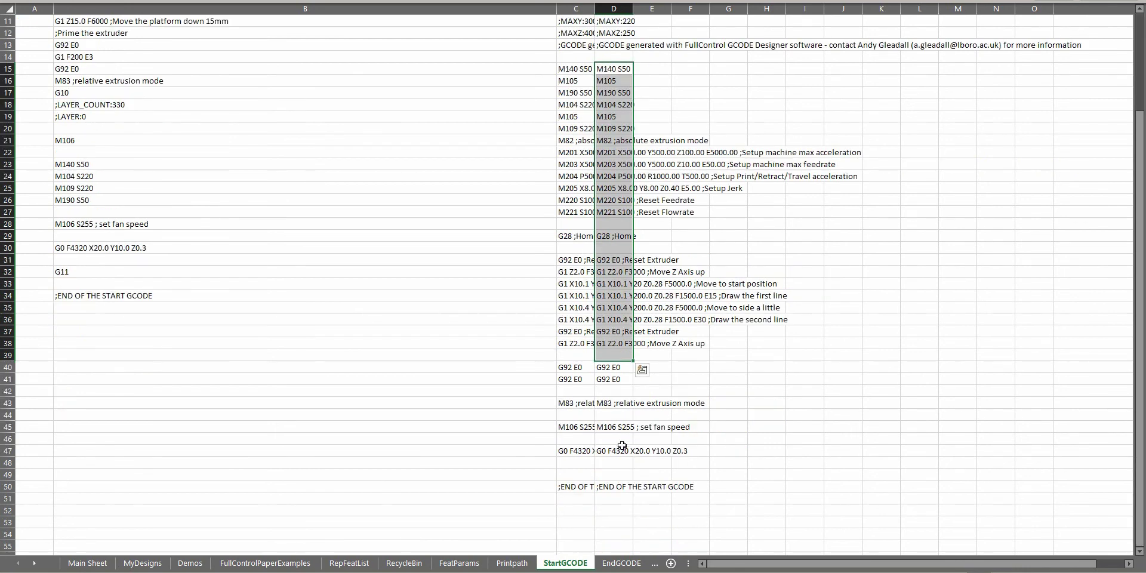
pyautogui.click(617, 451)
pyautogui.click(614, 428)
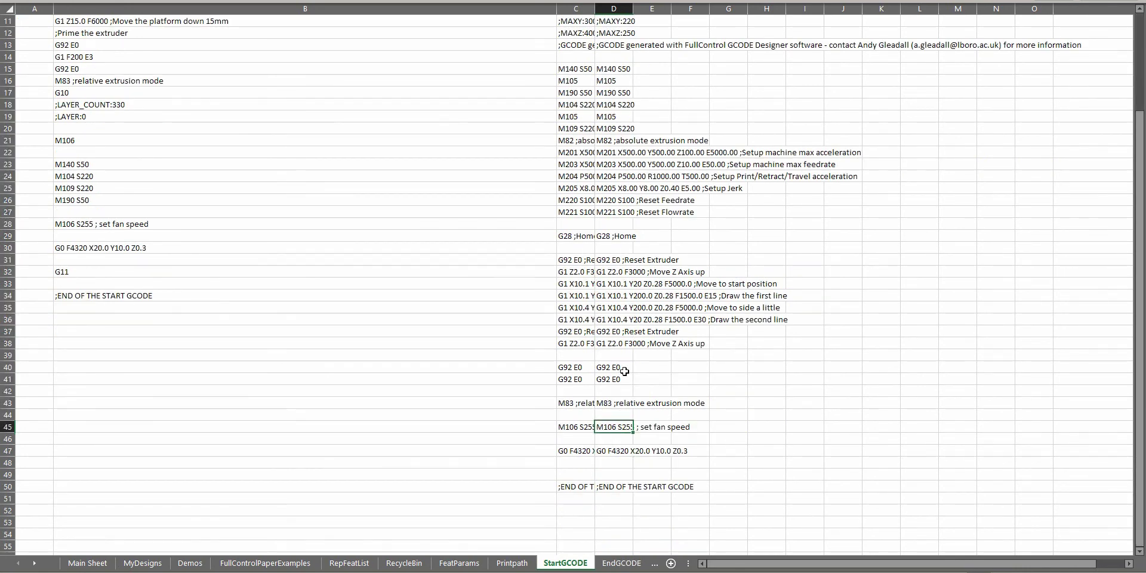
pyautogui.scroll(3, 624, 370)
# - Copy the CR_10 end code column in the EndGCODE sheet into column D and change its ID to Ender3
pyautogui.click(622, 563)
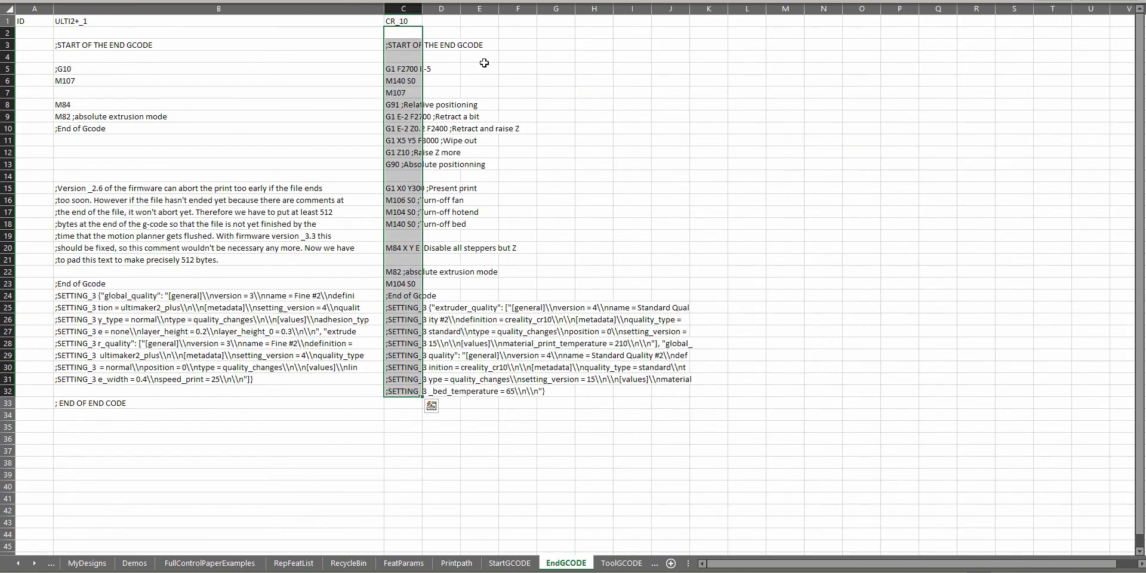
pyautogui.click(405, 9)
pyautogui.hotkey('ctrl', 'c')
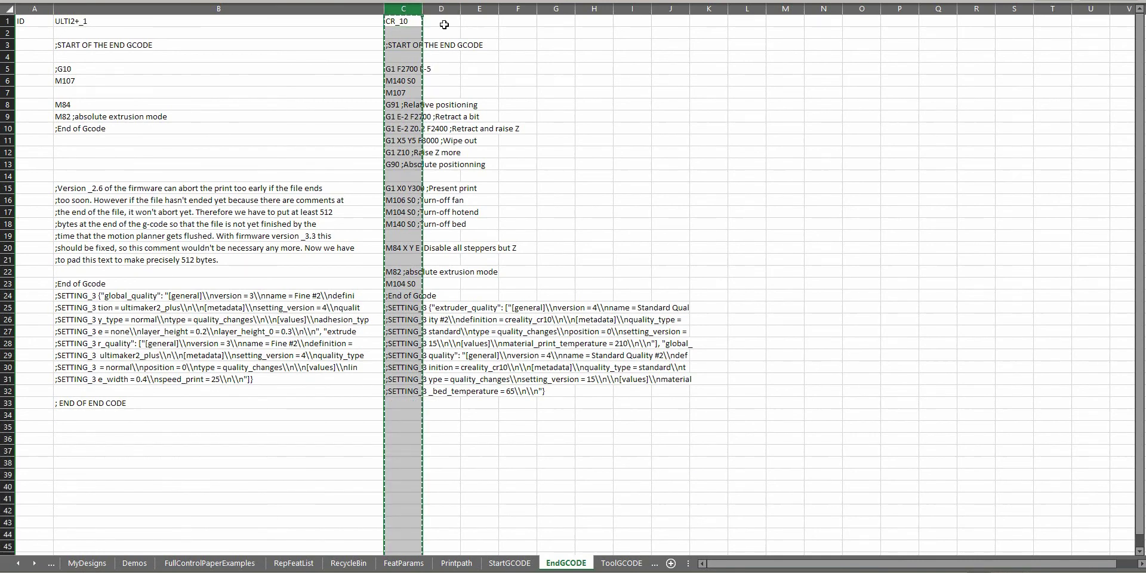
pyautogui.click(442, 23)
pyautogui.hotkey('ctrl', 'v')
pyautogui.press('Escape')
pyautogui.write('En')
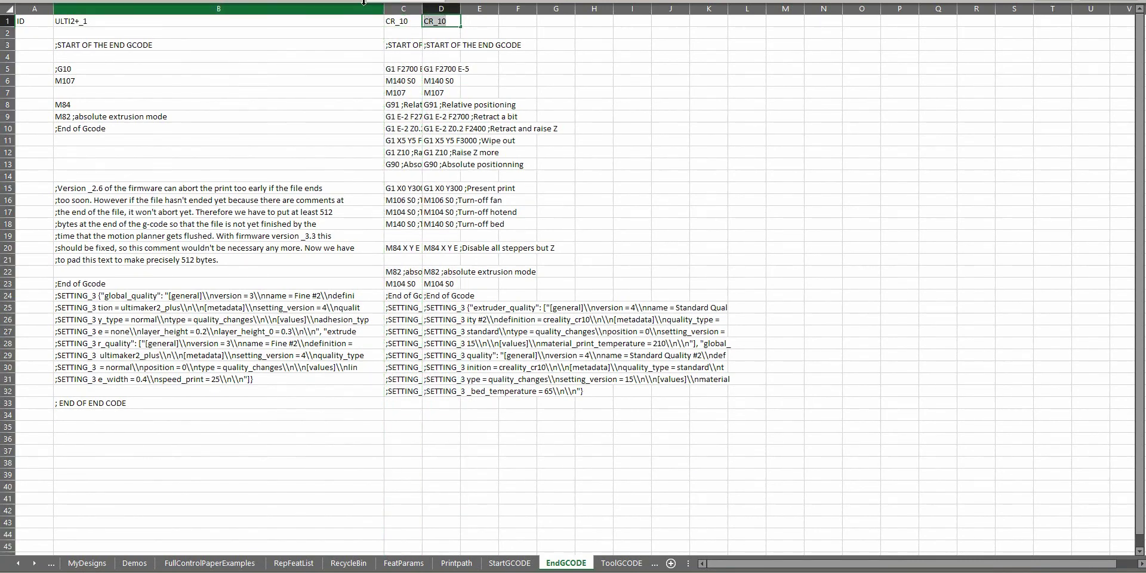
pyautogui.write('der3')
pyautogui.press('Return')
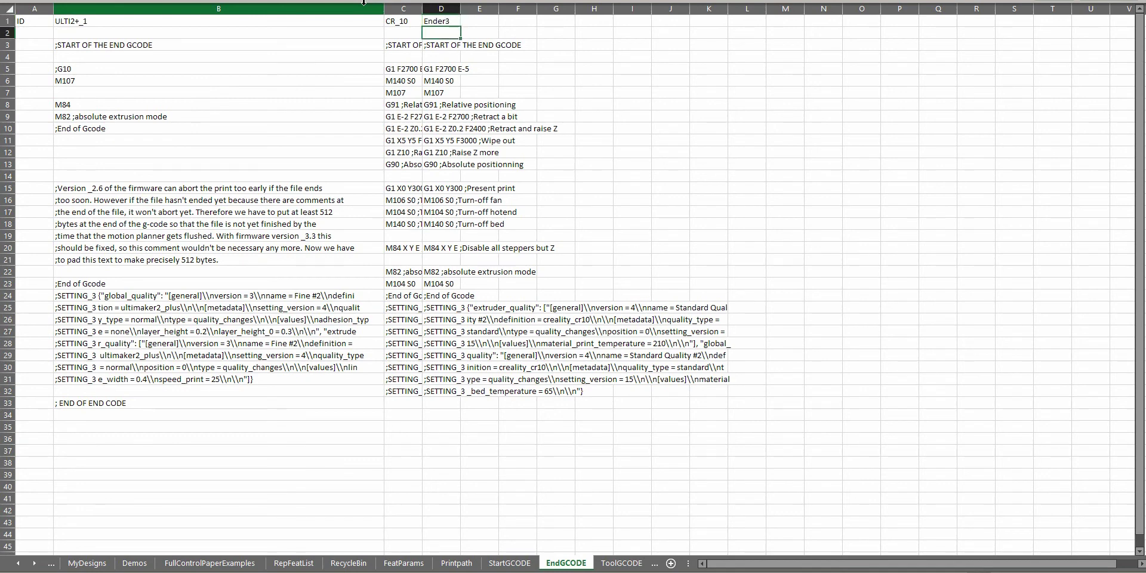
# - Check the Ender3 end code lines in column D and change the present-print move in row 15 to G1 X0 Y220
pyautogui.moveTo(447, 71); pyautogui.dragTo(449, 127)
pyautogui.click(451, 128)
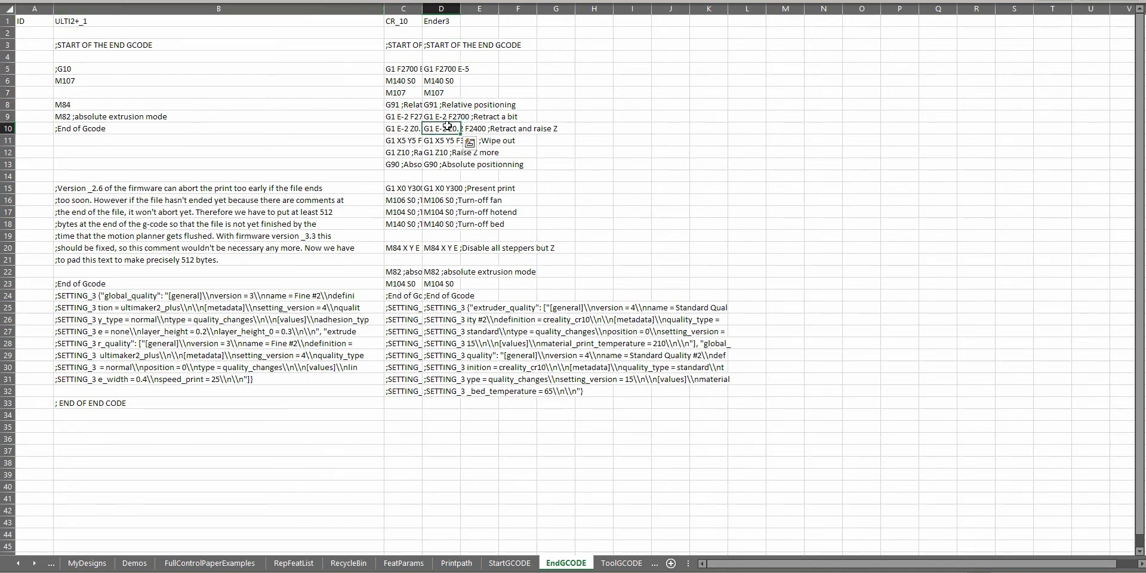
pyautogui.click(511, 141)
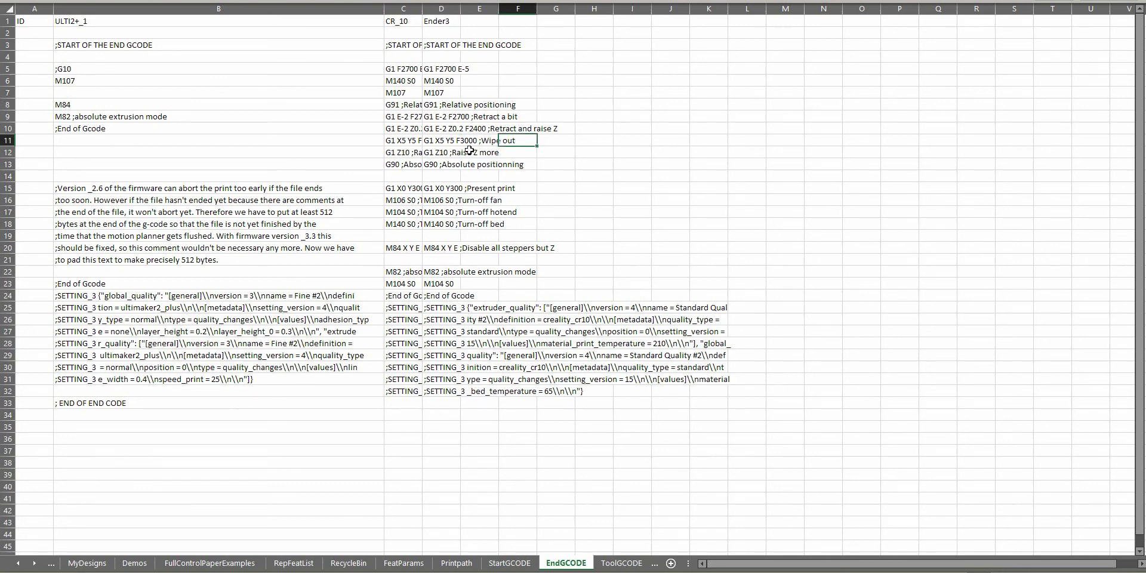
pyautogui.click(444, 189)
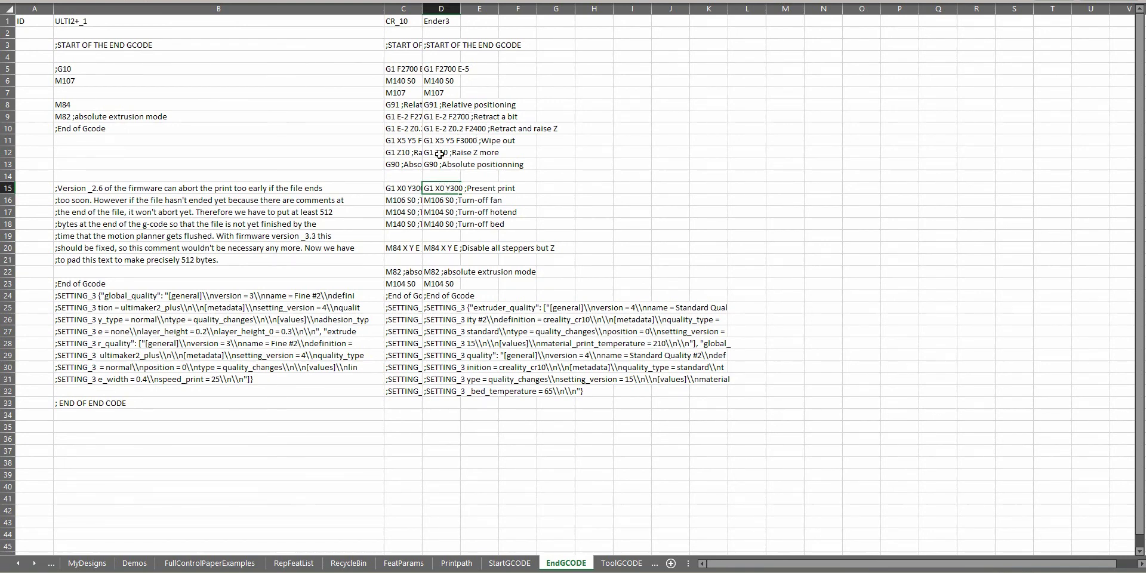
pyautogui.doubleClick(452, 189)
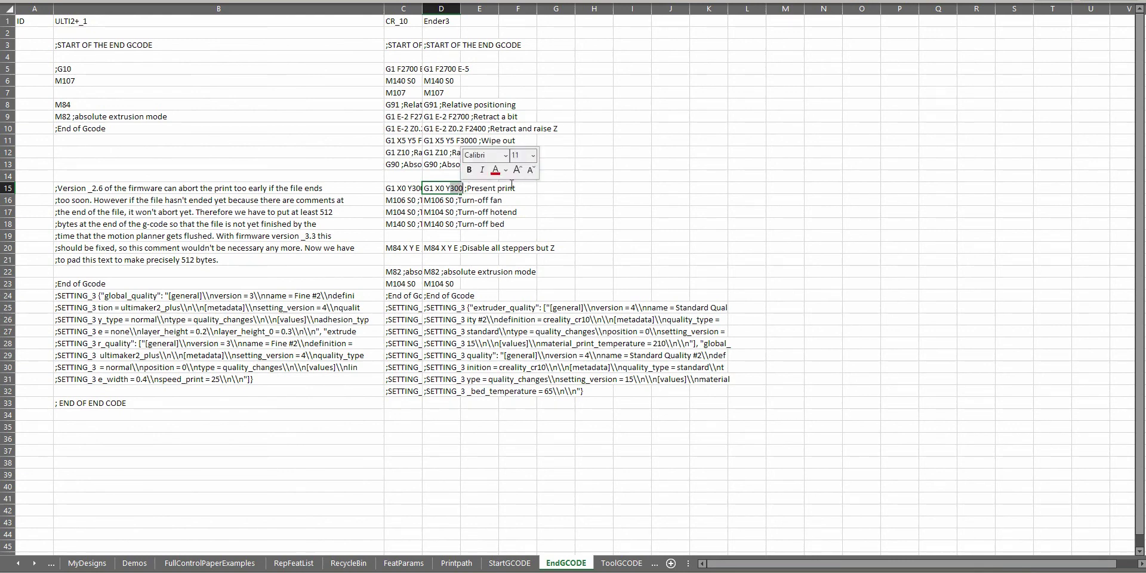
pyautogui.write('Y220')
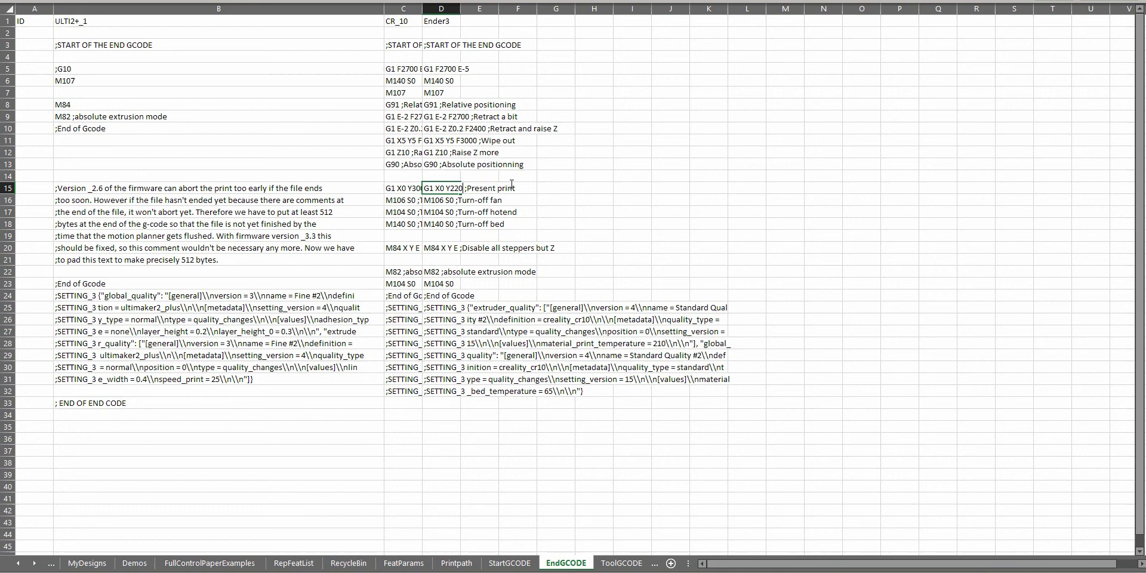
pyautogui.press('Return')
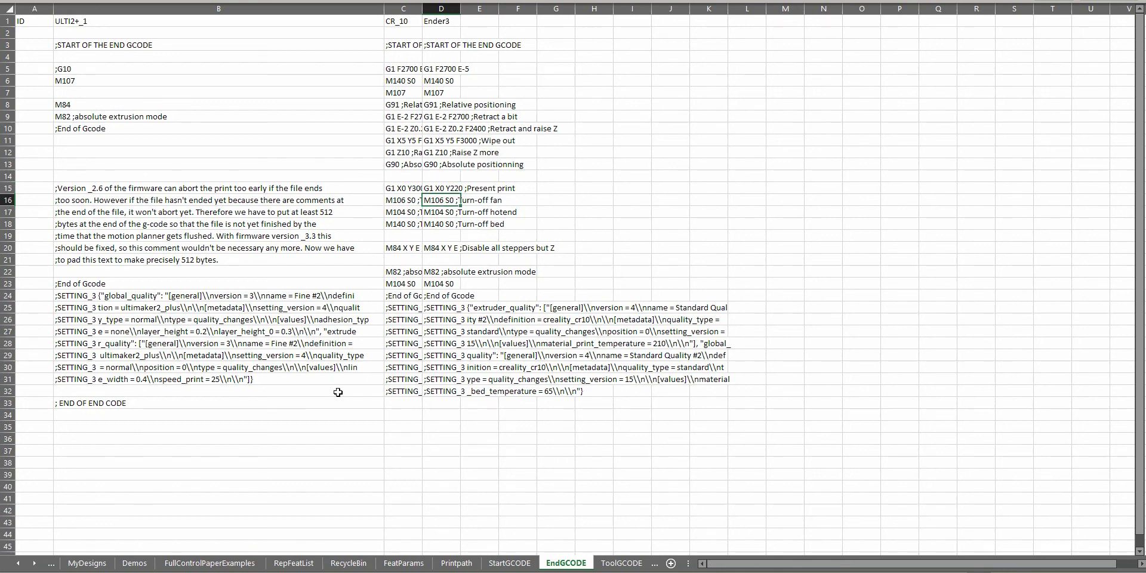
# - Review the StartGCODE ID, EndGCODE ID, nozzle temperature, feedstock filament diameter and extrusion units settings on the Main Sheet
pyautogui.click(53, 564)
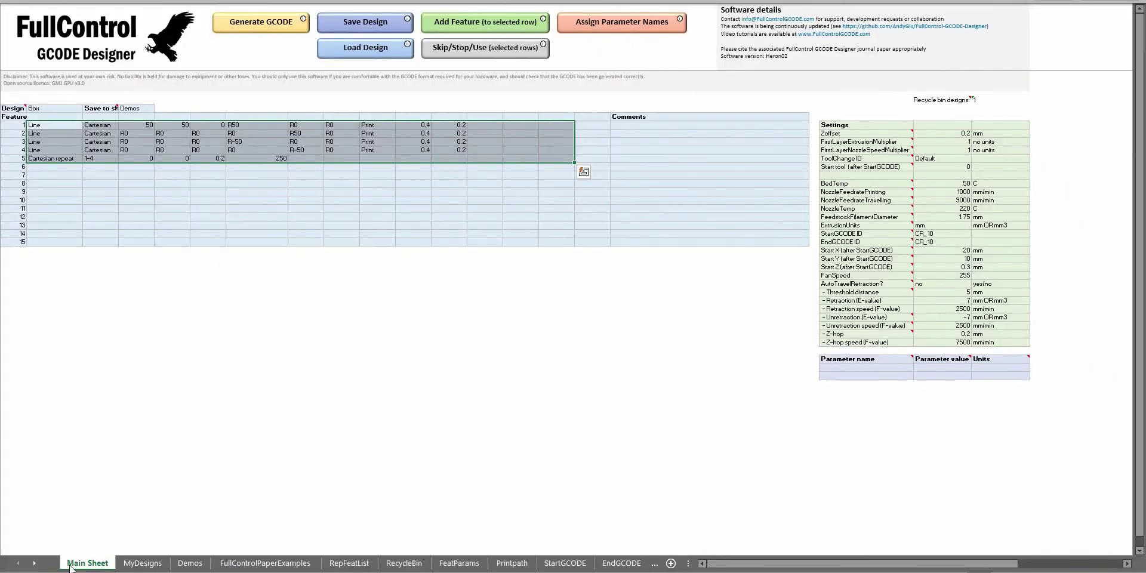
pyautogui.click(942, 234)
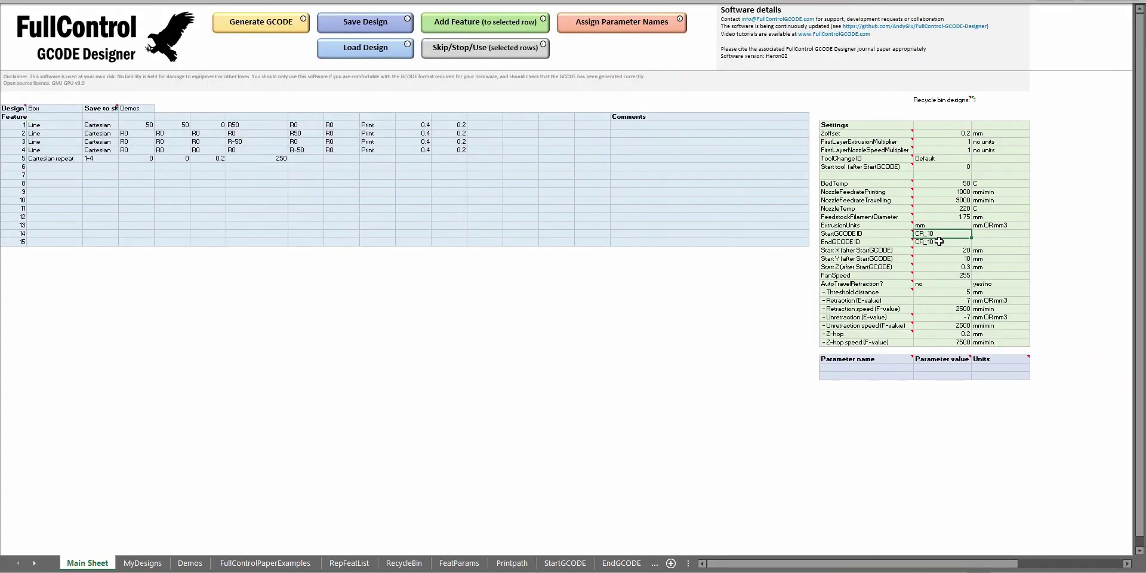
pyautogui.click(939, 242)
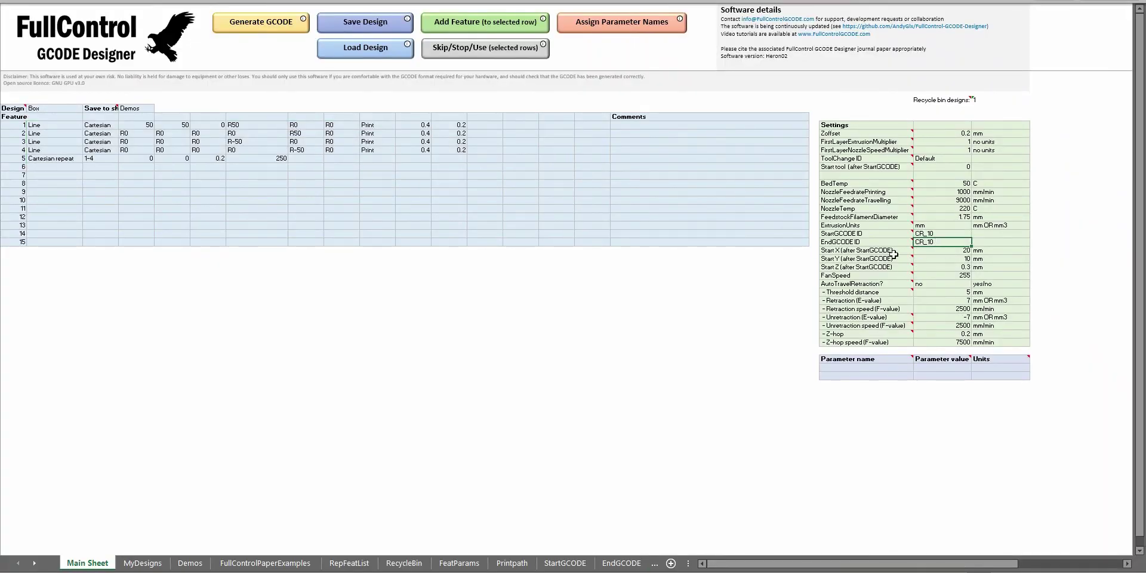
pyautogui.moveTo(885, 250)
pyautogui.click(528, 252)
pyautogui.moveTo(953, 209); pyautogui.dragTo(956, 217)
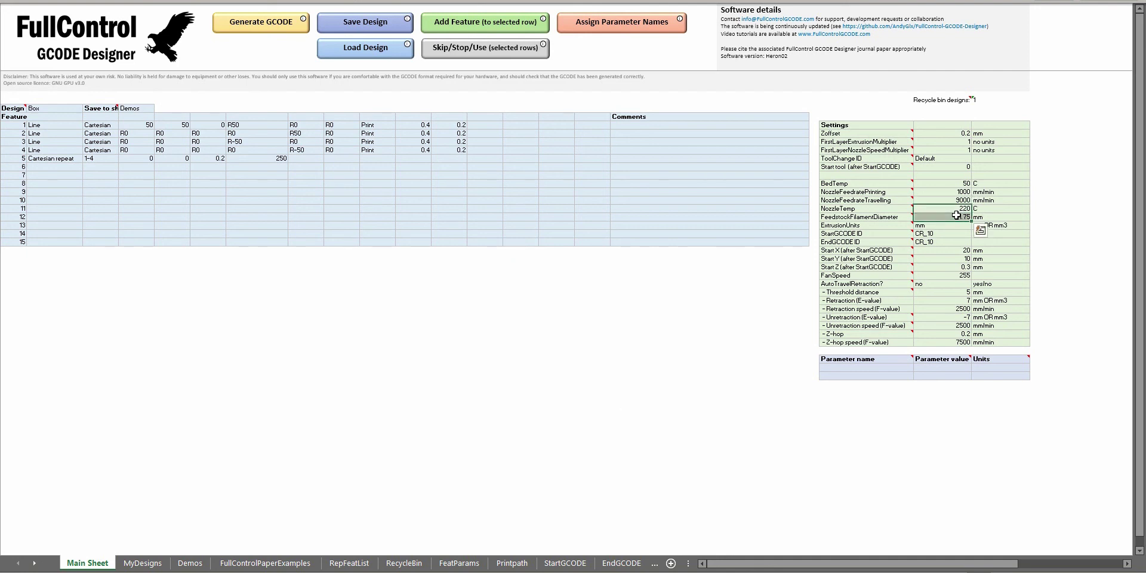
pyautogui.click(956, 216)
pyautogui.click(933, 225)
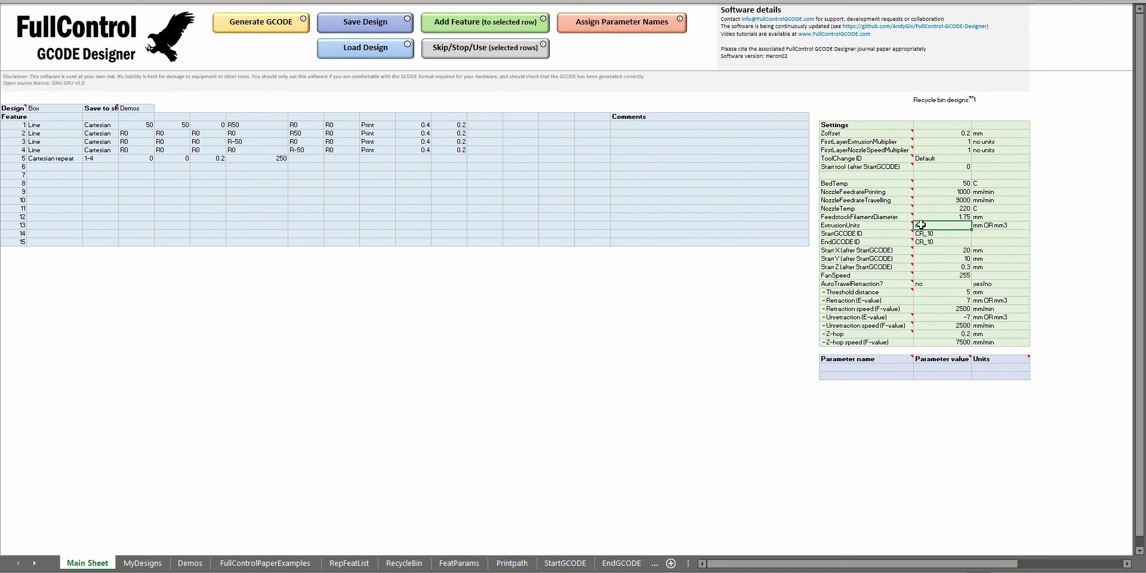
pyautogui.doubleClick(939, 225)
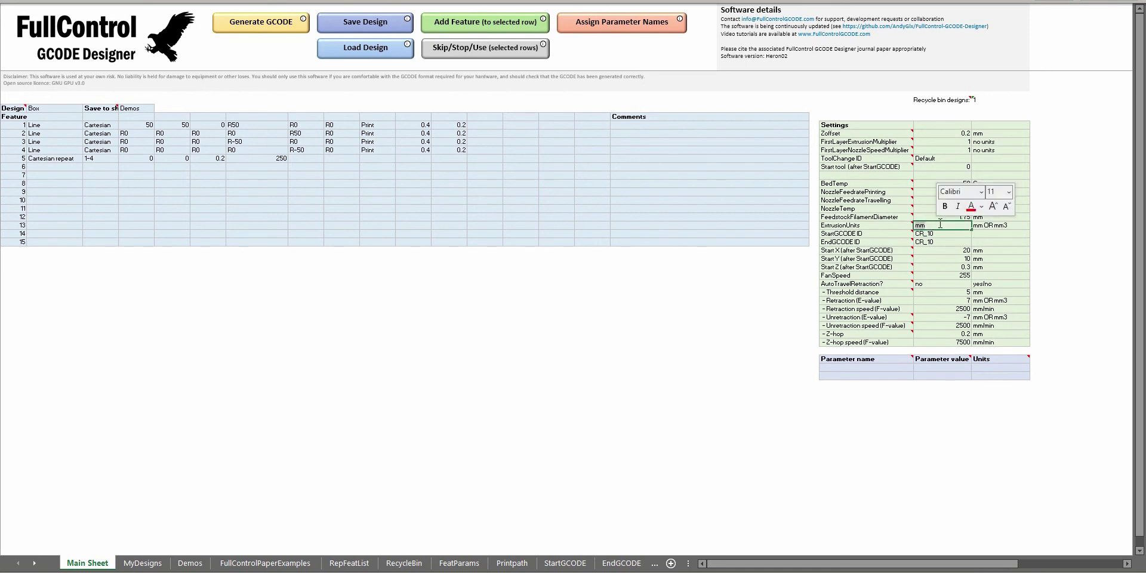